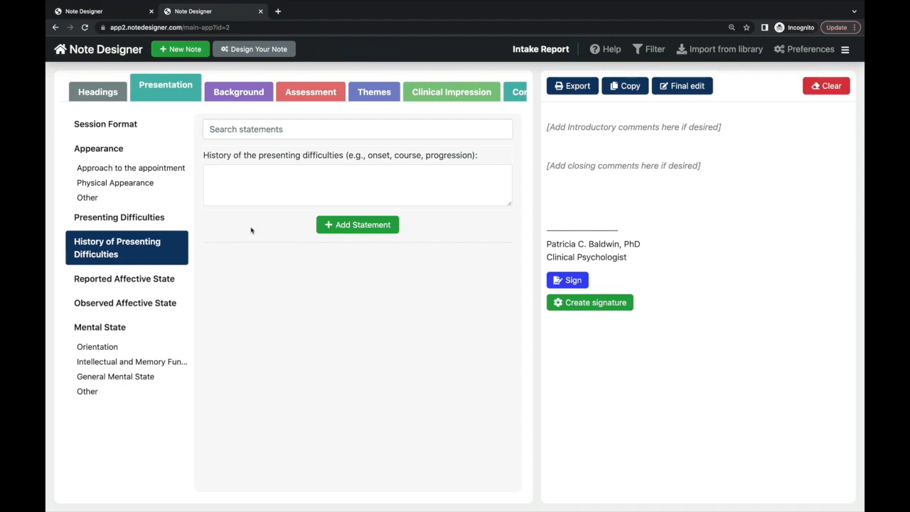
# - Review the Headings, Presentation, Background, Assessment, Themes, Clinical Impression, Contract and Plan sections, then return to Headings
pyautogui.click(125, 91)
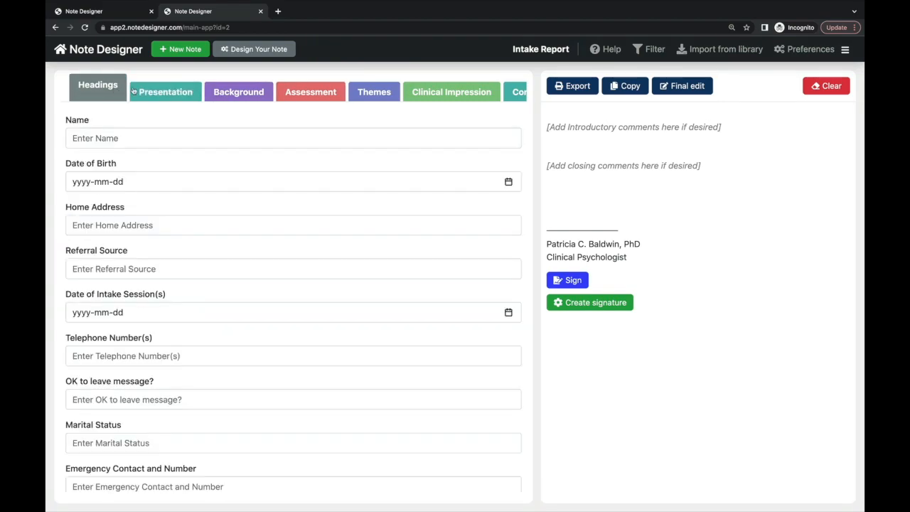
pyautogui.click(163, 91)
pyautogui.click(237, 94)
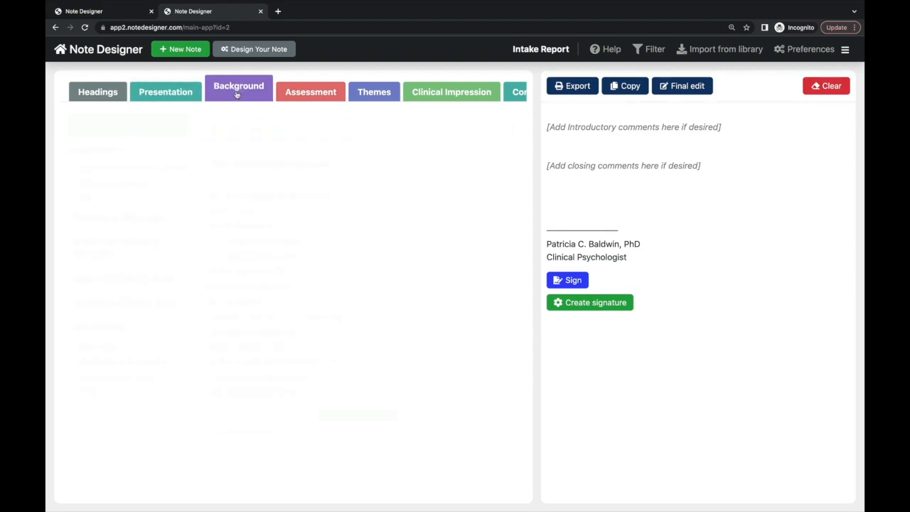
pyautogui.click(313, 98)
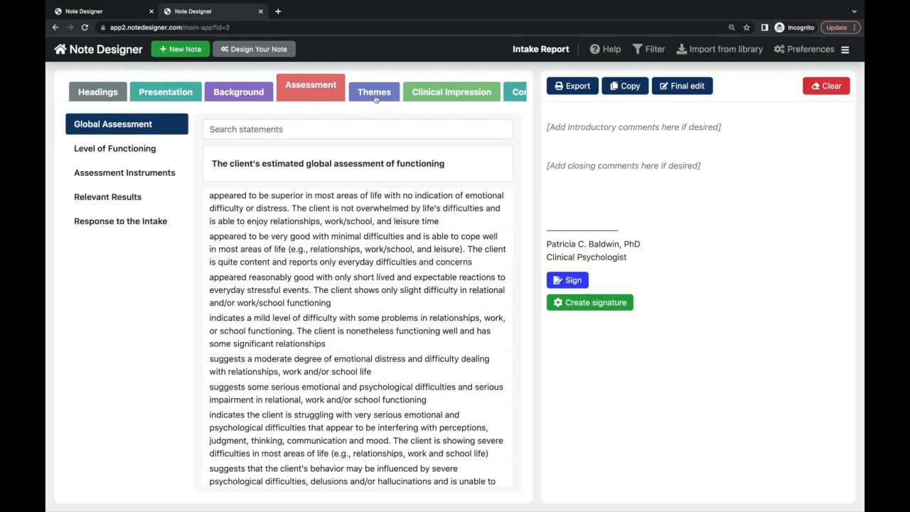
pyautogui.click(376, 98)
pyautogui.click(433, 98)
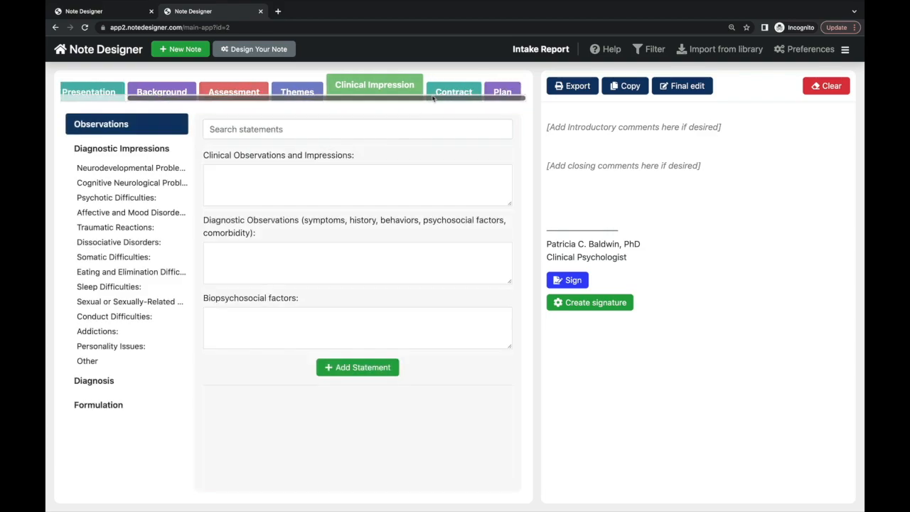
pyautogui.click(455, 93)
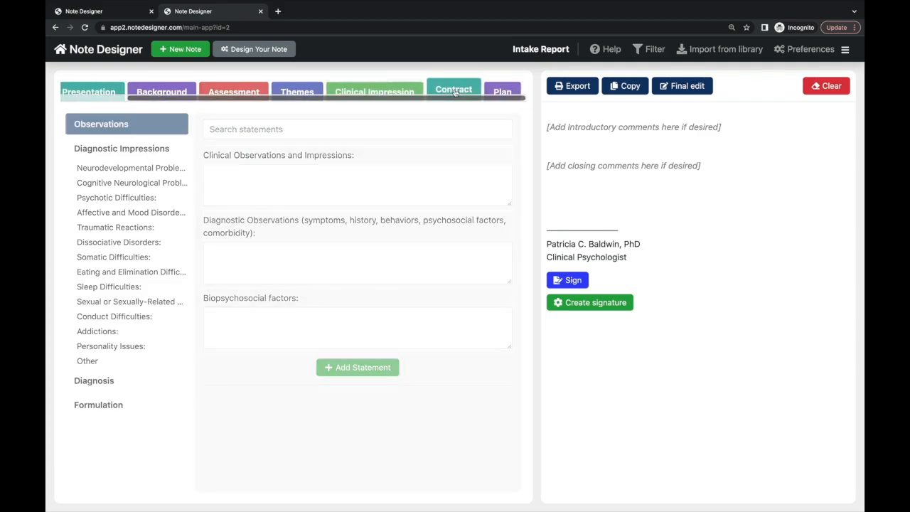
pyautogui.click(495, 96)
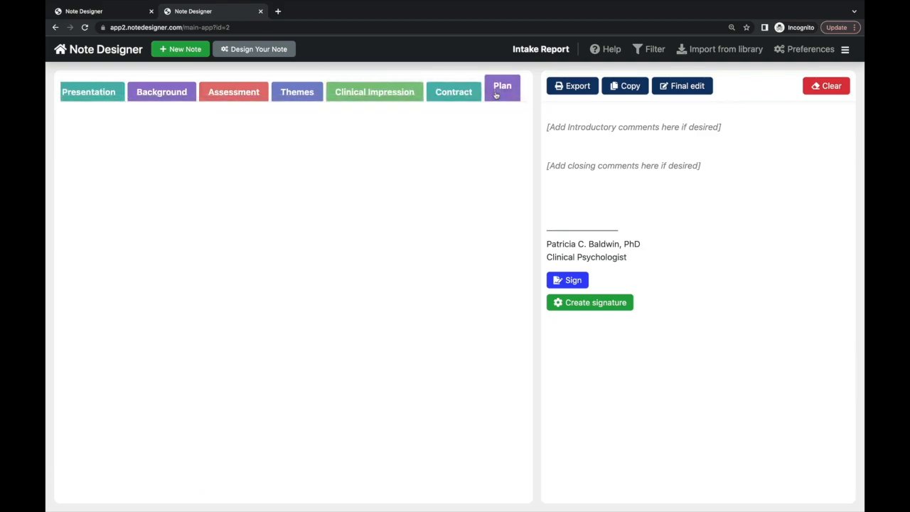
pyautogui.click(99, 91)
# - Enter the client's full name and his 1988 date of birth
pyautogui.click(122, 138)
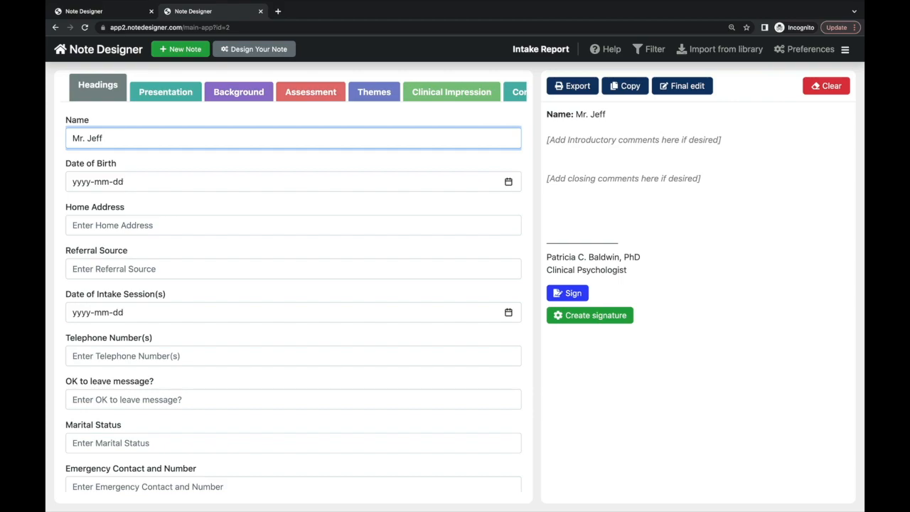
pyautogui.click(105, 185)
pyautogui.write('1988')
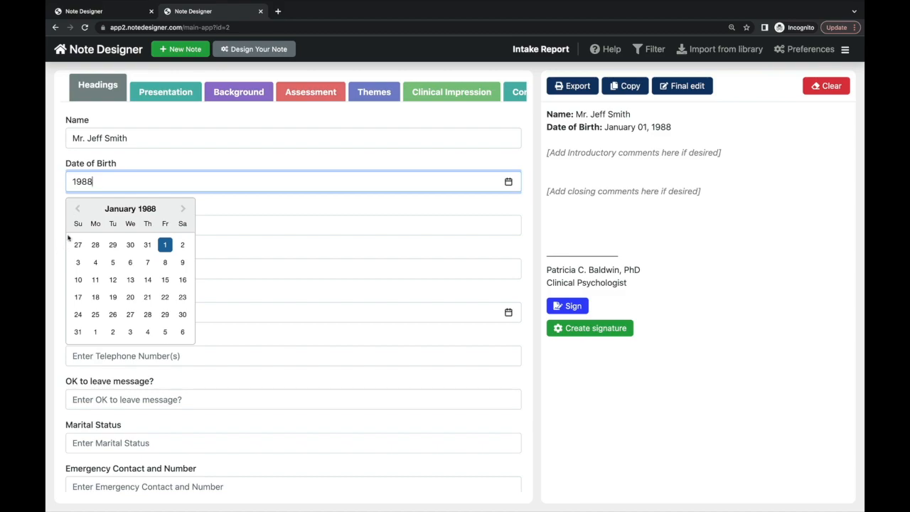
pyautogui.click(77, 208)
pyautogui.click(113, 262)
# - Fill in the client's home address, the referring doctor, and the 2022-12-07 intake date
pyautogui.click(118, 222)
pyautogui.write('555 Bunnyhop')
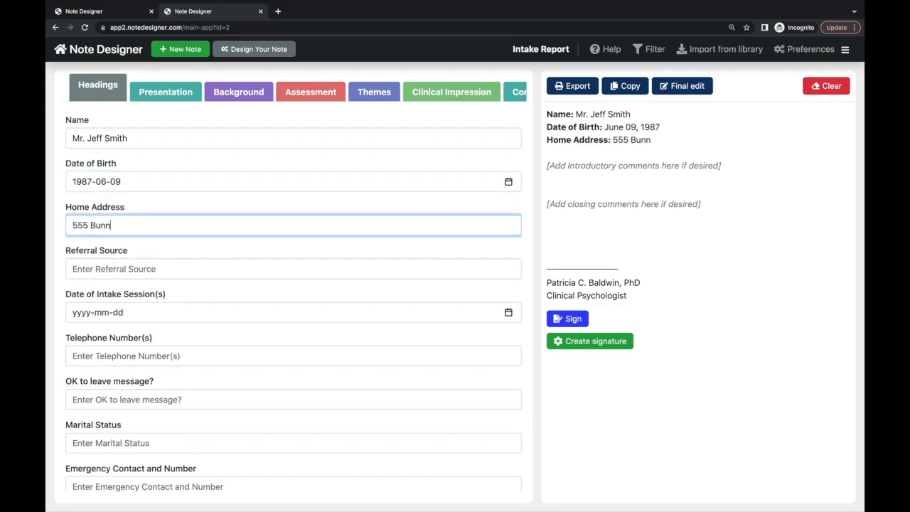
pyautogui.press('BackSpace')
pyautogui.write('op Road')
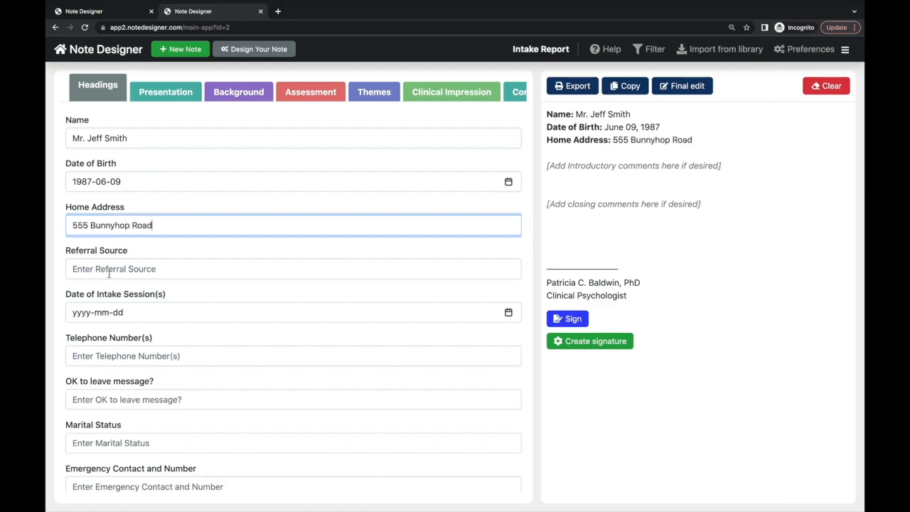
pyautogui.scroll(-1, 109, 275)
pyautogui.click(107, 213)
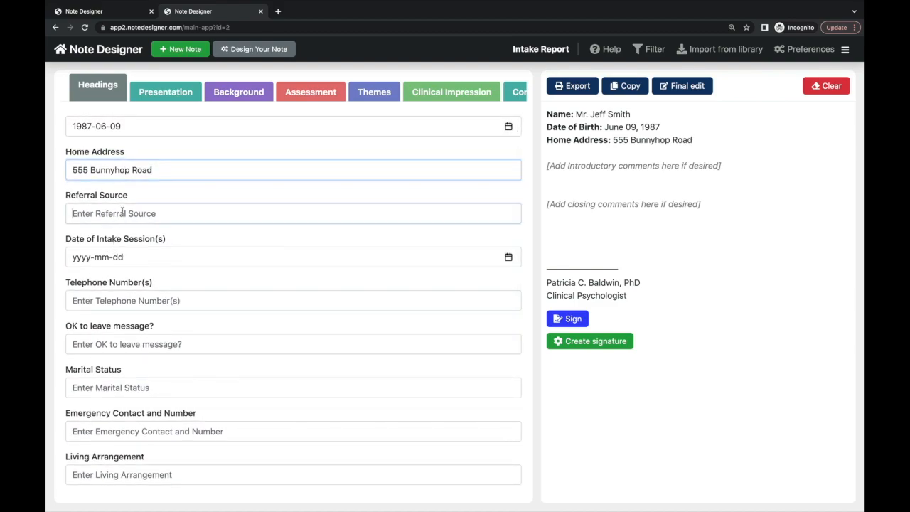
pyautogui.write('Dr. Jones')
pyautogui.click(126, 258)
pyautogui.click(132, 334)
# - Enter the client's phone number, 'yes' for leaving messages, and Single marital status
pyautogui.scroll(-1, 131, 334)
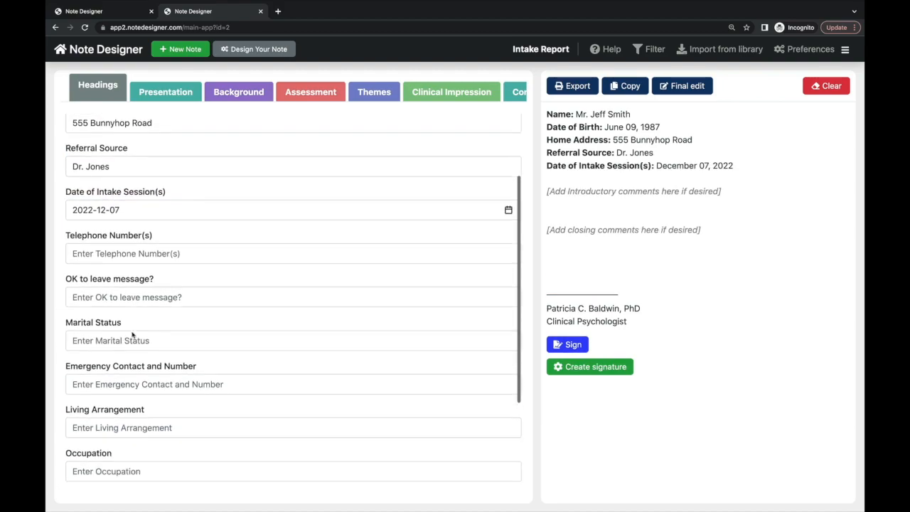
pyautogui.click(134, 261)
pyautogui.write('555-555-5555')
pyautogui.click(106, 295)
pyautogui.write('yes')
pyautogui.scroll(-2, 129, 265)
pyautogui.click(126, 251)
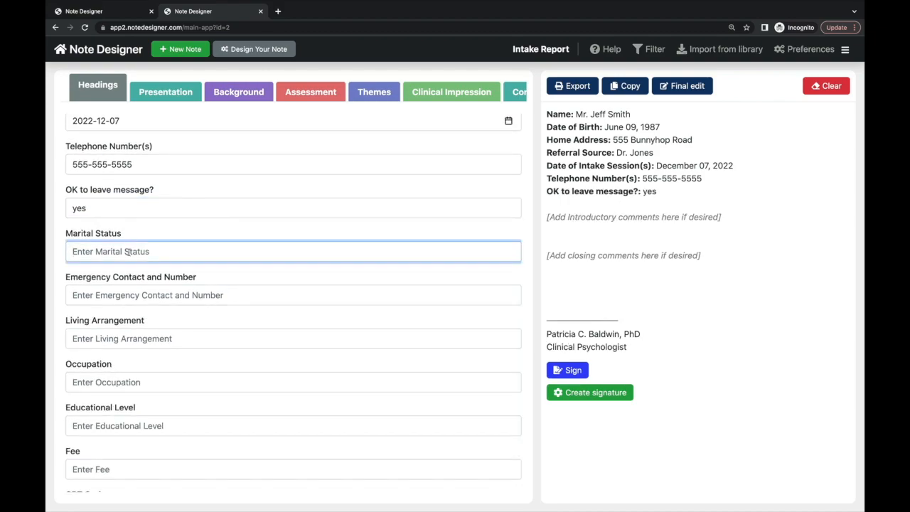
pyautogui.write('Single')
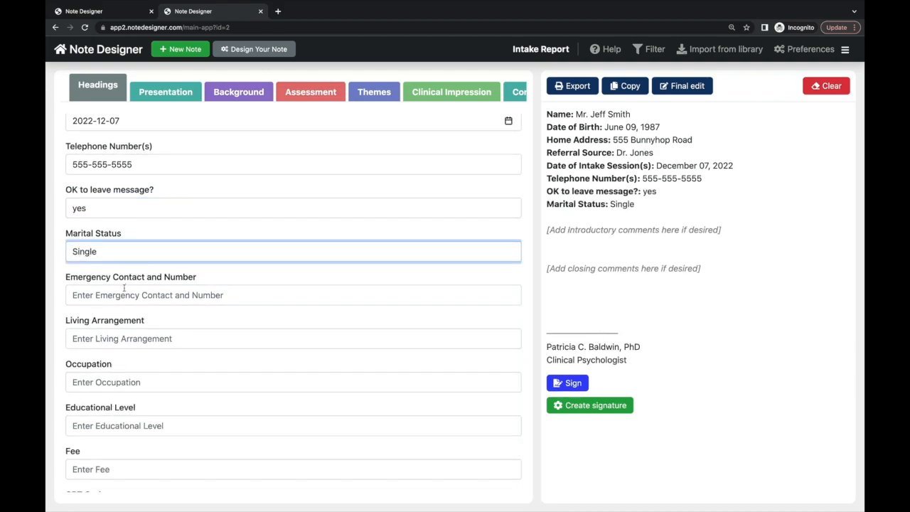
# - Set occupation to Teacher and education to 'Masters degree in teaching'
pyautogui.scroll(-1, 123, 288)
pyautogui.click(117, 324)
pyautogui.write('Teacher')
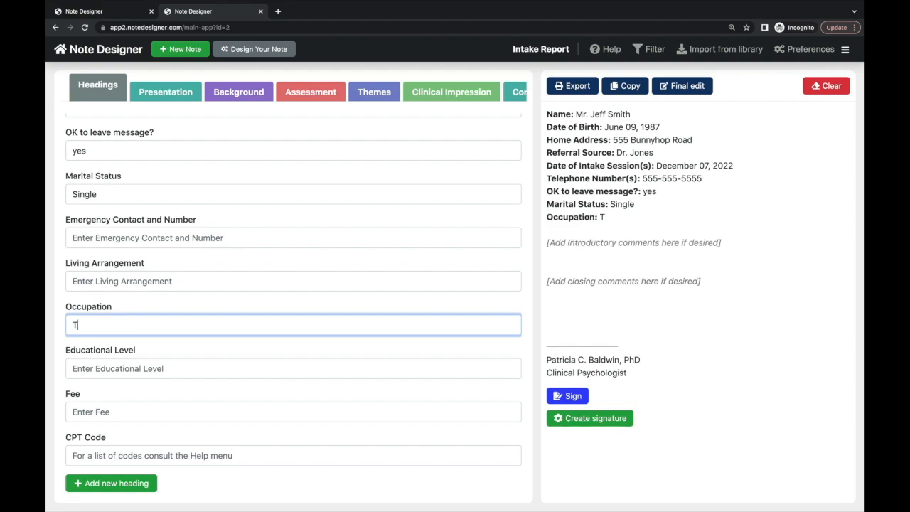
pyautogui.click(118, 379)
pyautogui.write('Masters degree in teacin')
pyautogui.press('BackSpace')
pyautogui.press('BackSpace')
pyautogui.write('hing')
pyautogui.click(165, 89)
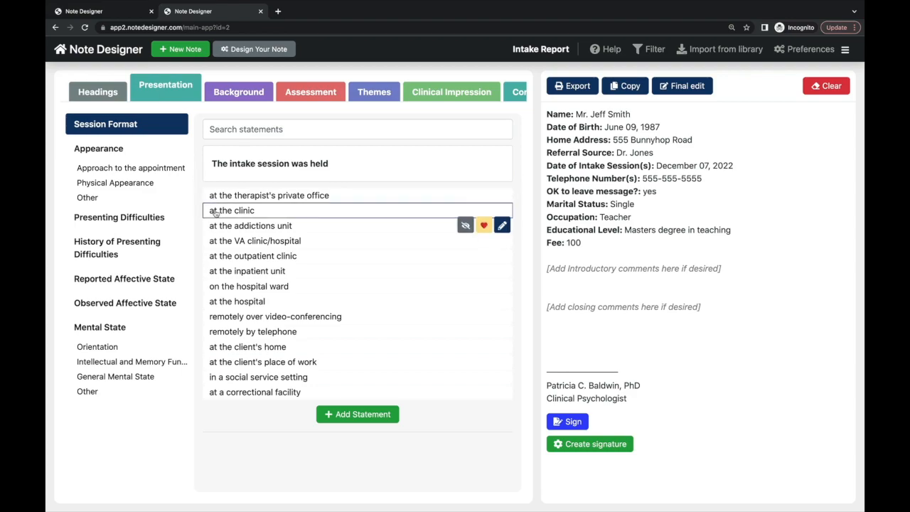
# - Set the session location to the therapist's private office only
pyautogui.click(237, 200)
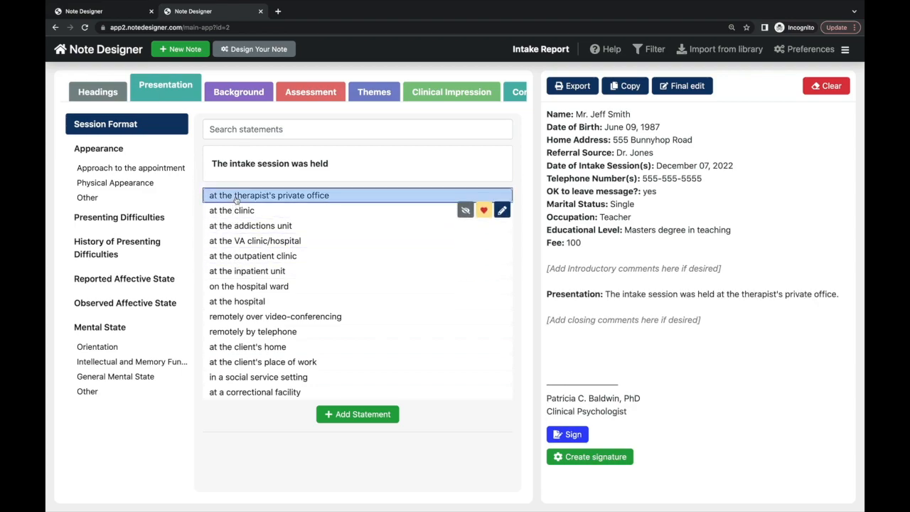
pyautogui.click(246, 301)
pyautogui.click(249, 302)
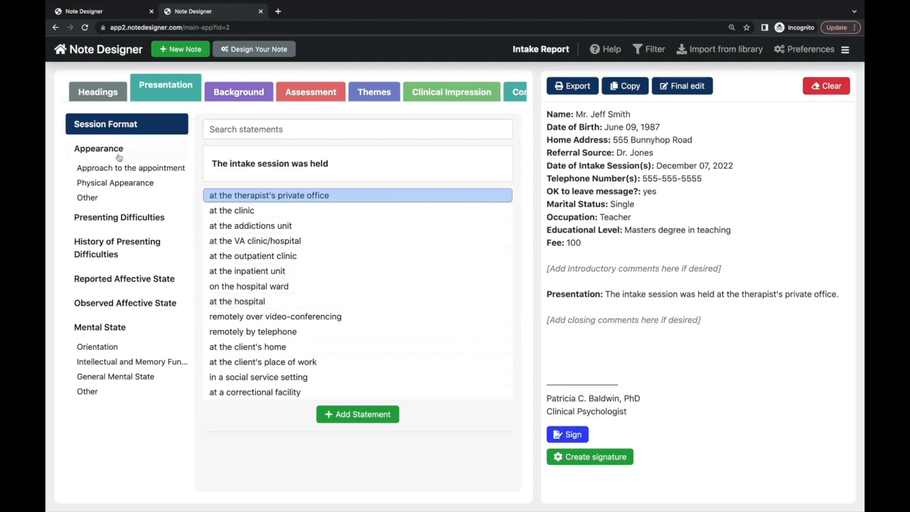
# - Describe the client as early, friendly and warm, and somewhat unconventionally dressed
pyautogui.click(126, 168)
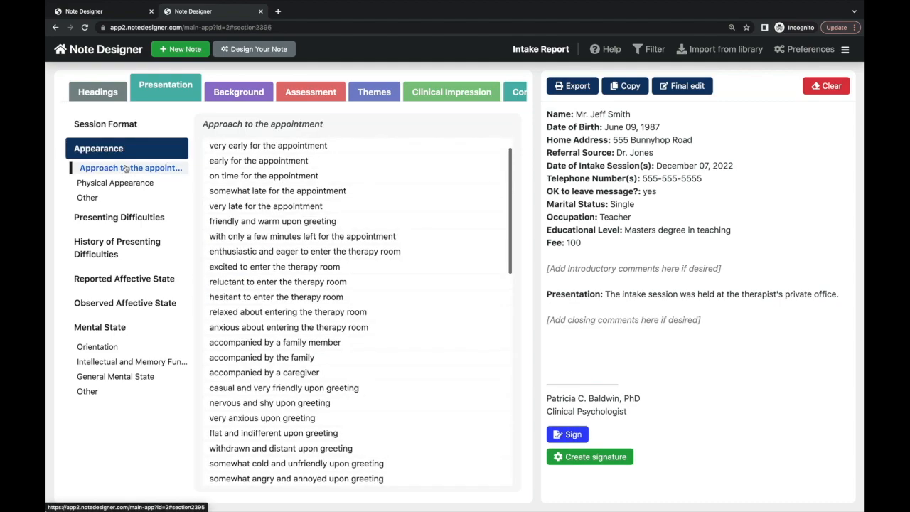
pyautogui.click(242, 221)
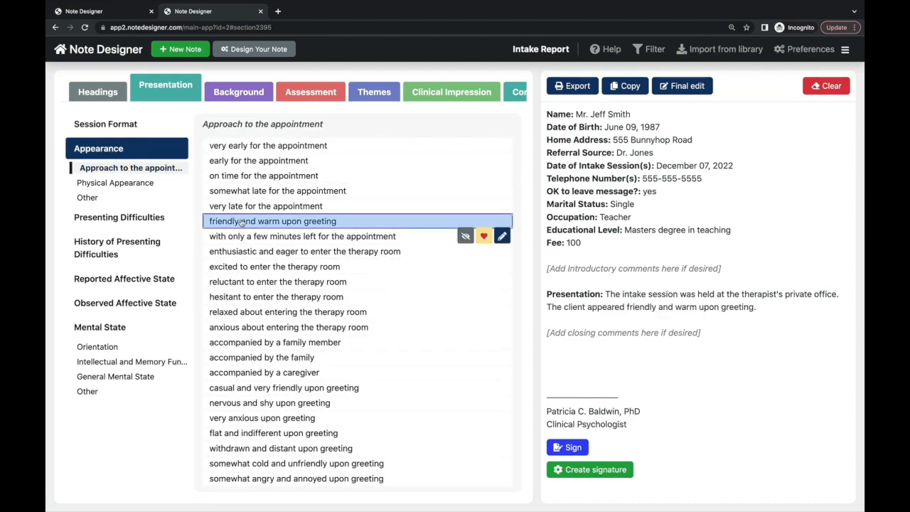
pyautogui.click(239, 162)
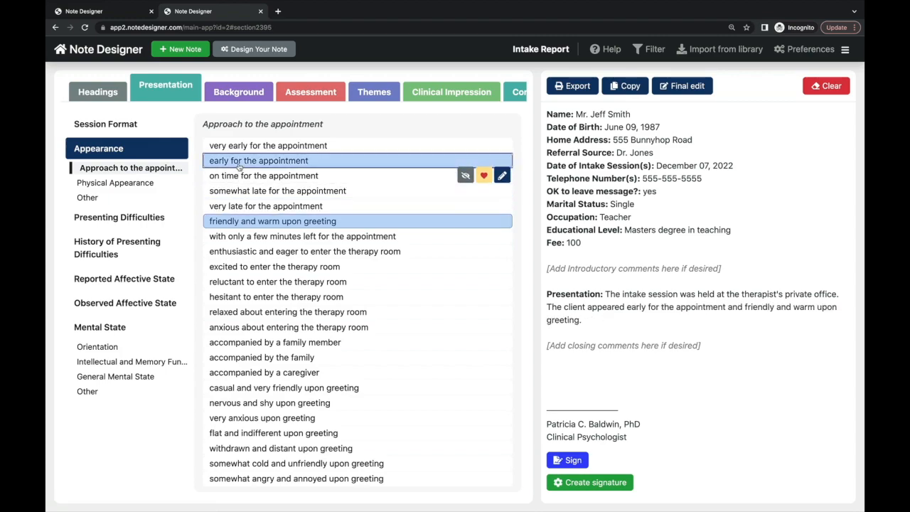
pyautogui.click(150, 183)
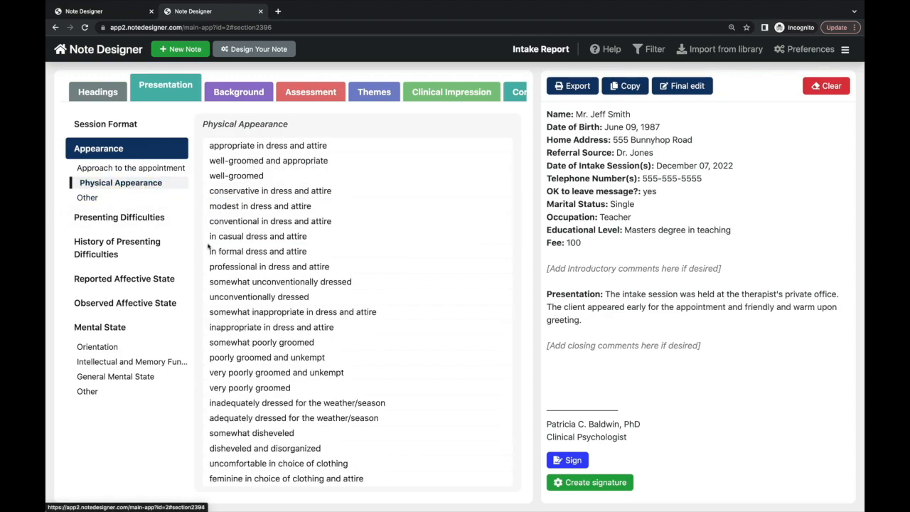
pyautogui.click(230, 283)
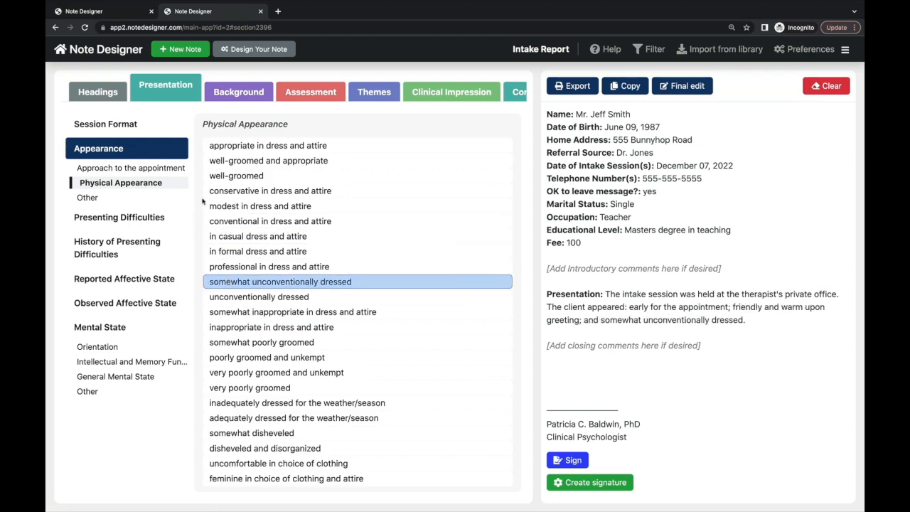
pyautogui.scroll(1, 212, 192)
pyautogui.scroll(-3, 211, 192)
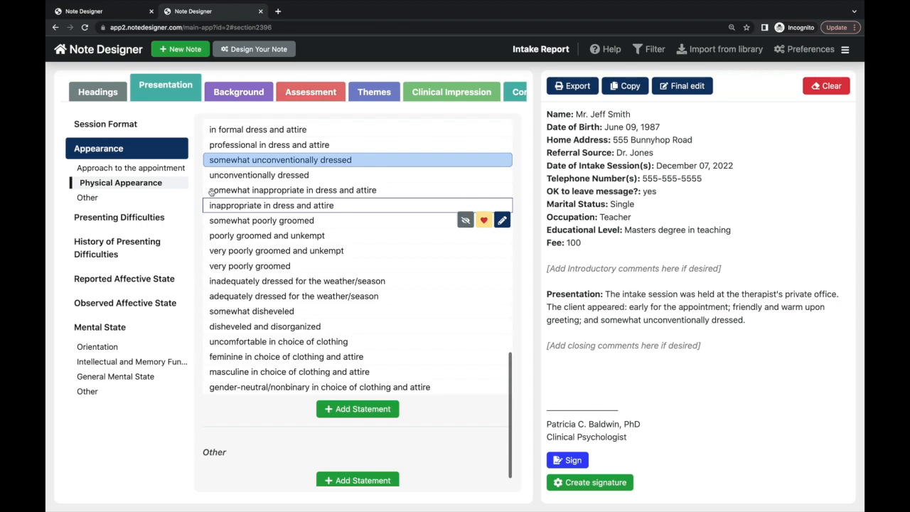
pyautogui.scroll(-5, 212, 192)
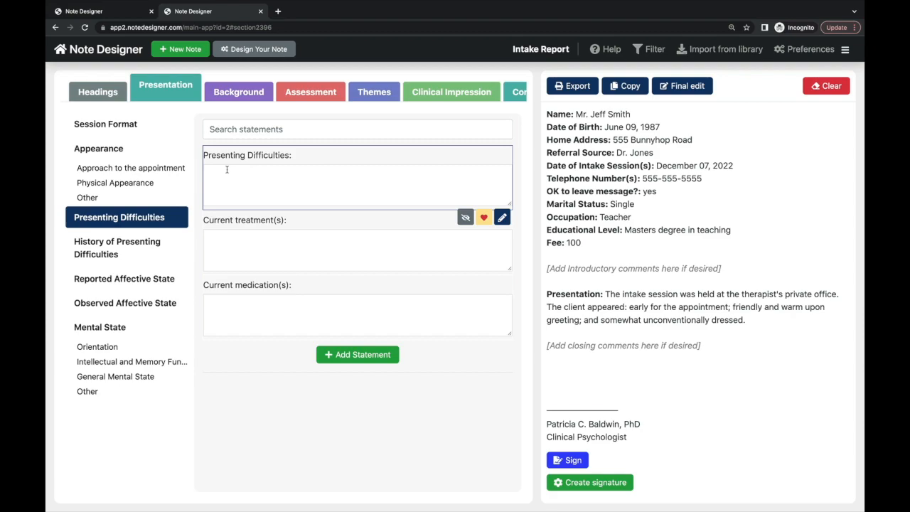
# - Note that the client has felt quite depressed over the past week
pyautogui.write('The client re')
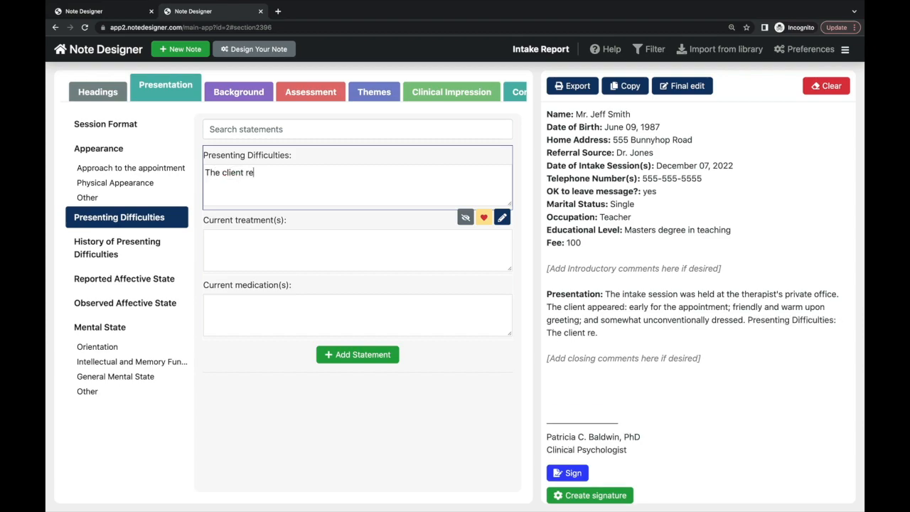
pyautogui.write('ports having ')
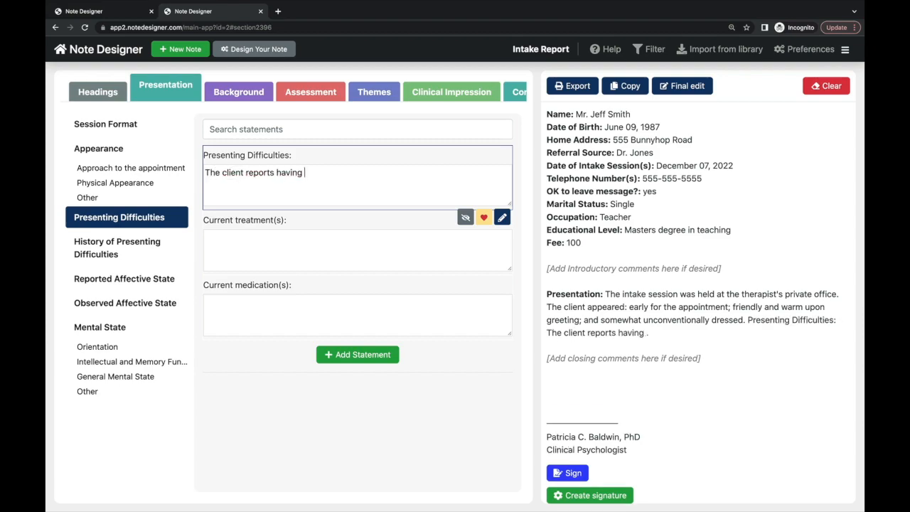
pyautogui.write('felt quite depressed over the past we')
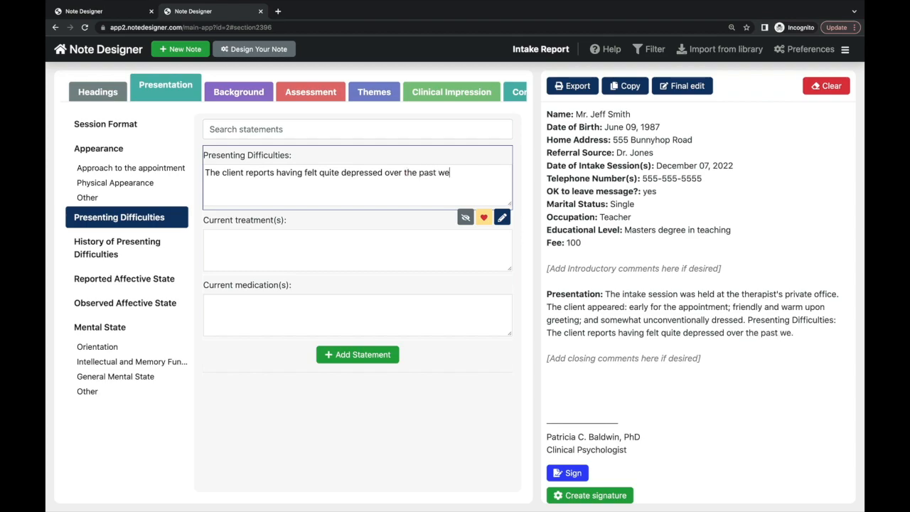
pyautogui.write('eks')
# - Record no previous treatment or therapy, and blood pressure medication with side-effect concerns
pyautogui.click(213, 237)
pyautogui.write('He has not')
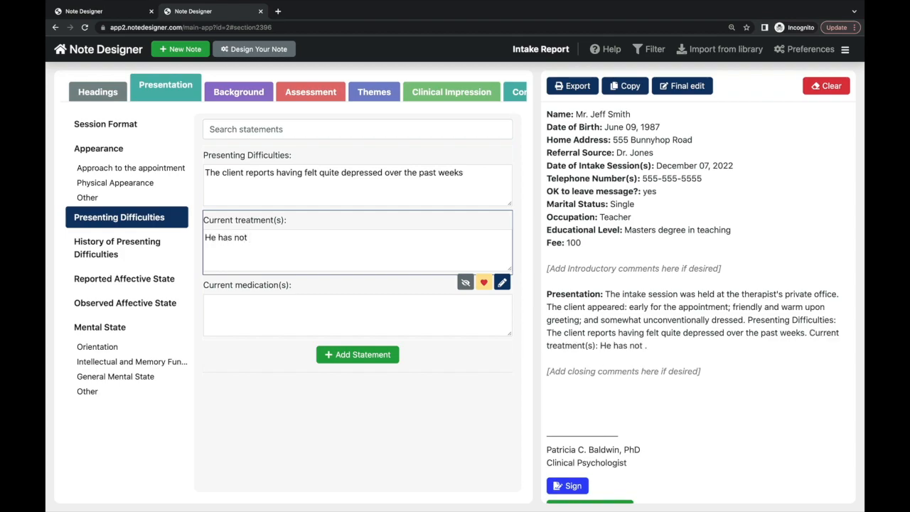
pyautogui.write(' had any previous treatments or therapy')
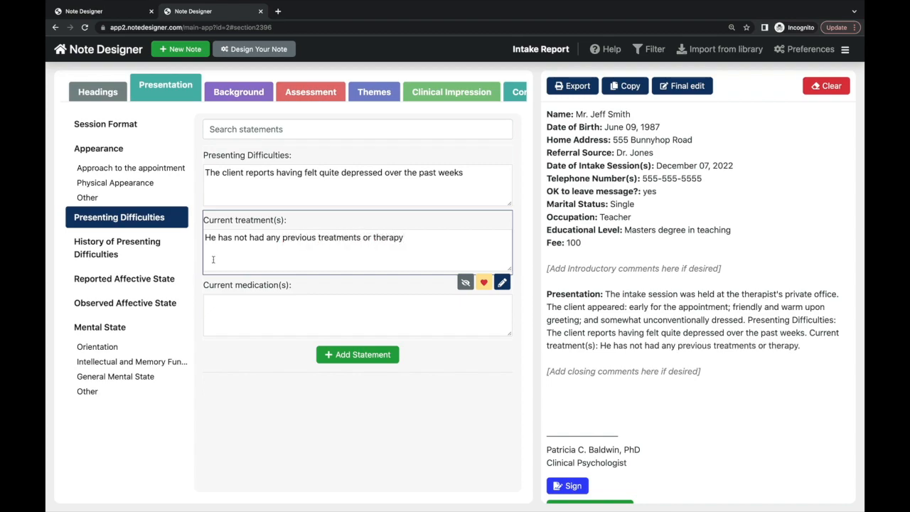
pyautogui.click(235, 300)
pyautogui.write('The client')
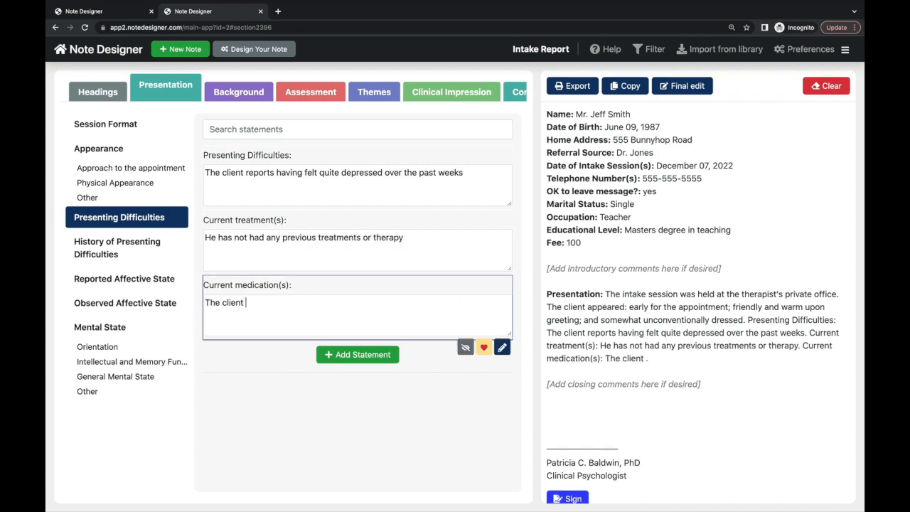
pyautogui.write(' reports taking blo')
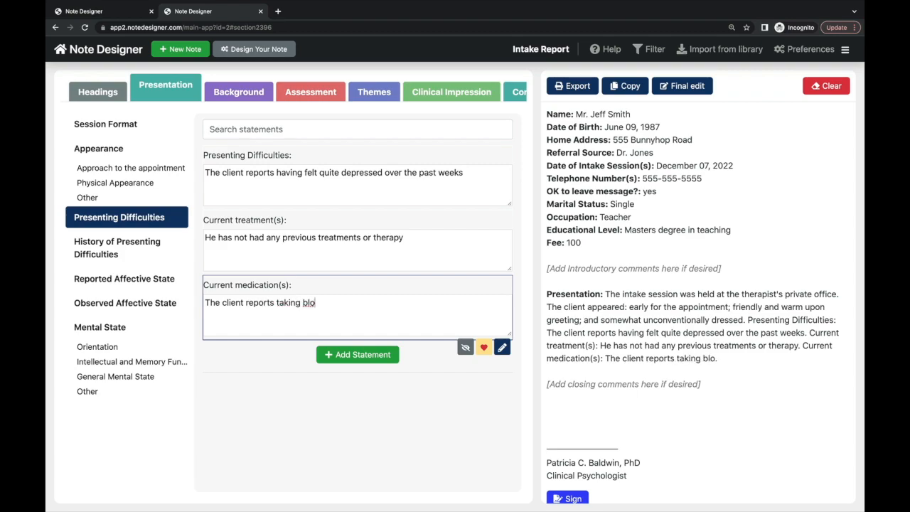
pyautogui.write('od pressure m')
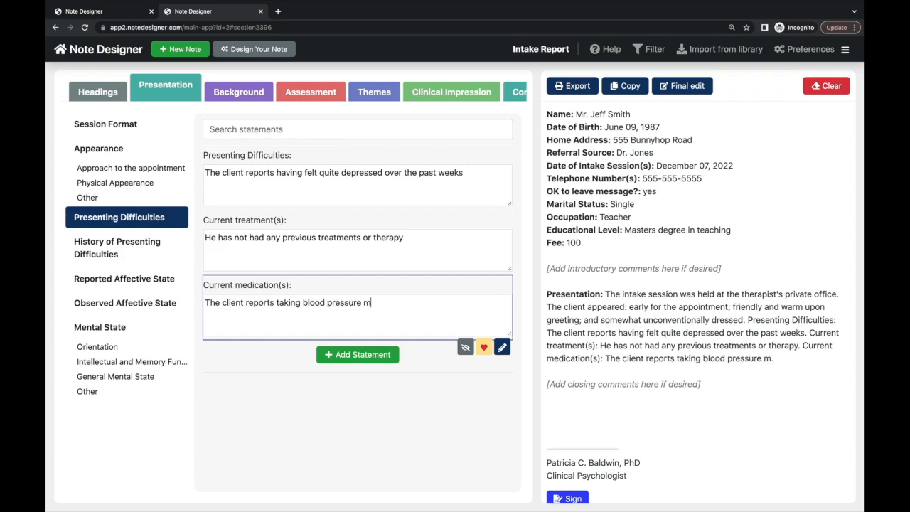
pyautogui.write('edication (he is concerne')
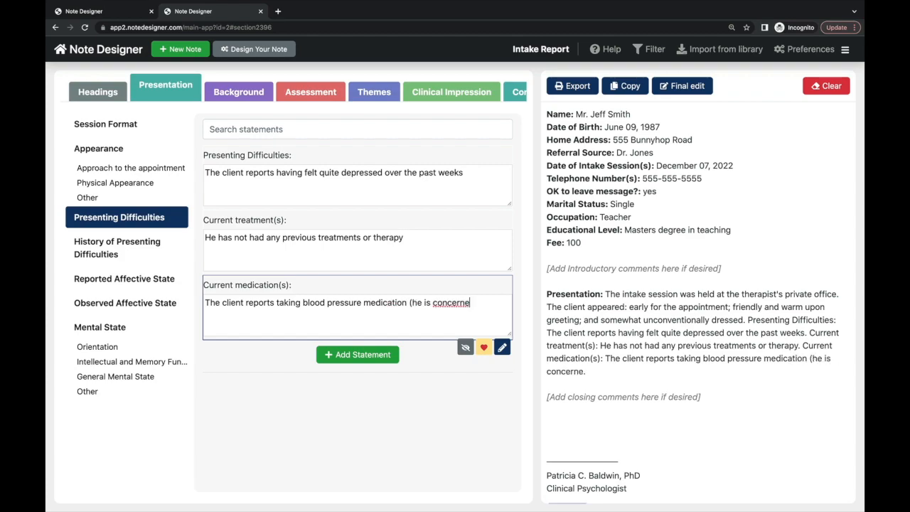
pyautogui.write('d about side-effects')
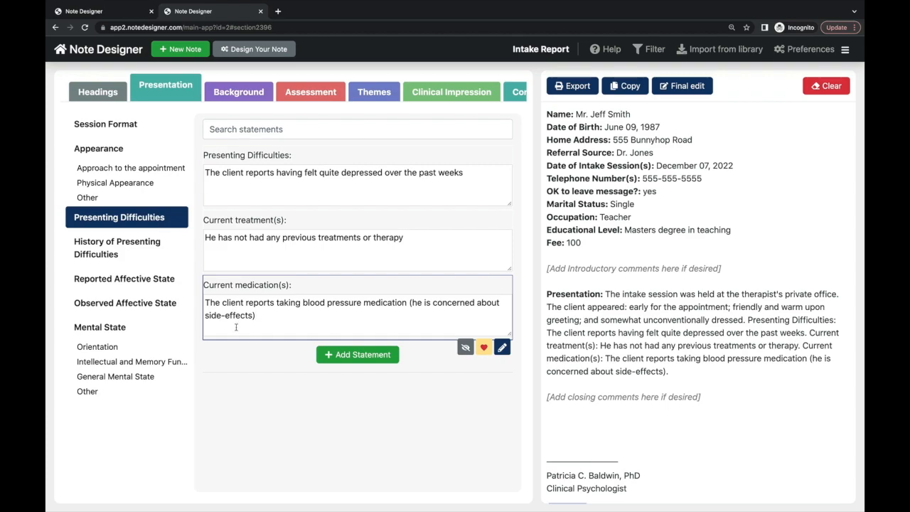
pyautogui.click(151, 253)
# - Add the worsening-depression history, with reported affect dysphoric and observed affect moderately depressed
pyautogui.write('The client ')
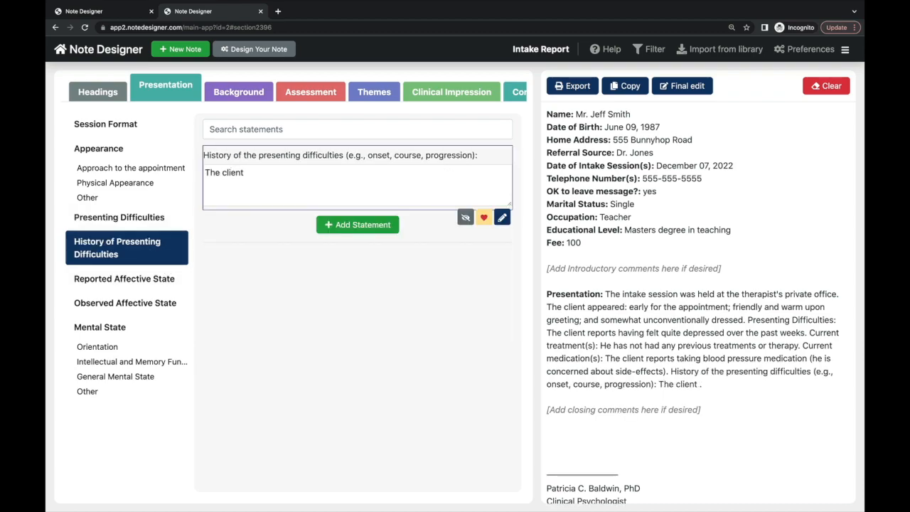
pyautogui.write('explained that he has been feeling depressed on and off over most of his adult life.')
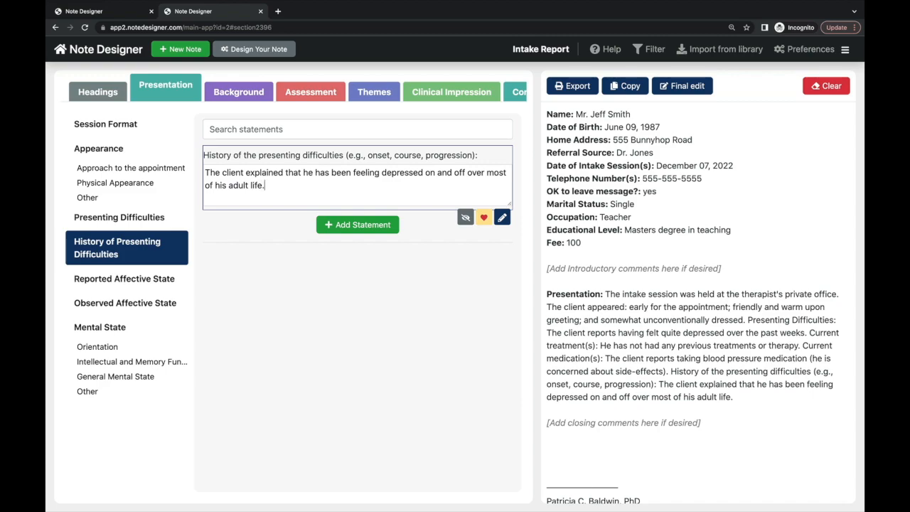
pyautogui.write('  Further he reports th')
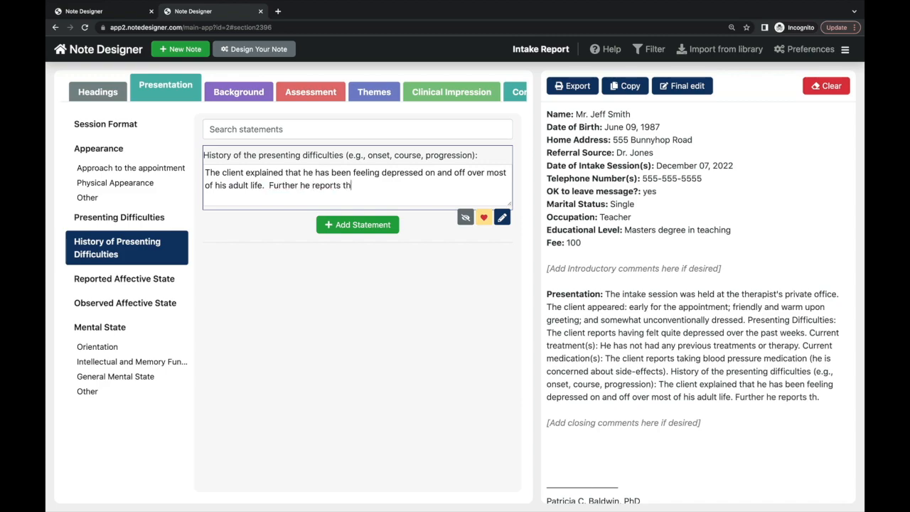
pyautogui.write('at he seems to feel a wor')
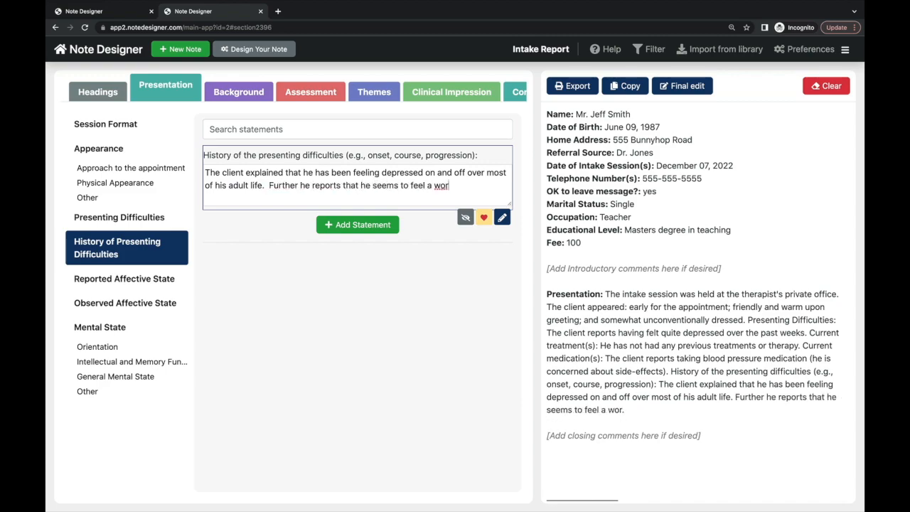
pyautogui.write('sening of symptoms in the morning and')
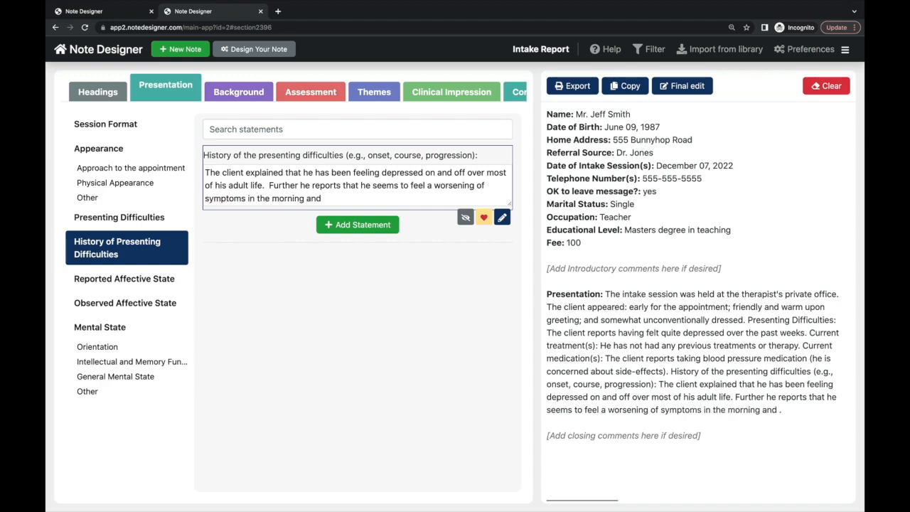
pyautogui.write(' that he seems to feel it has gotten worse over the past months')
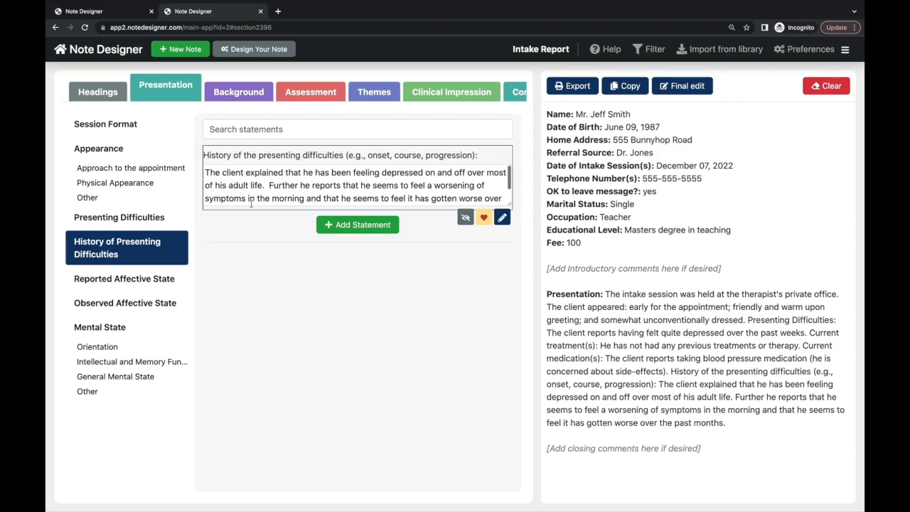
pyautogui.click(167, 279)
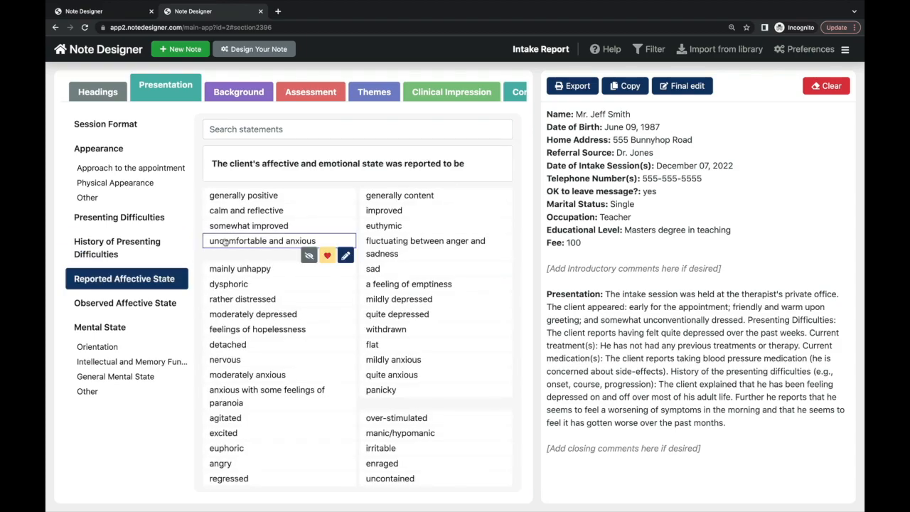
pyautogui.click(222, 284)
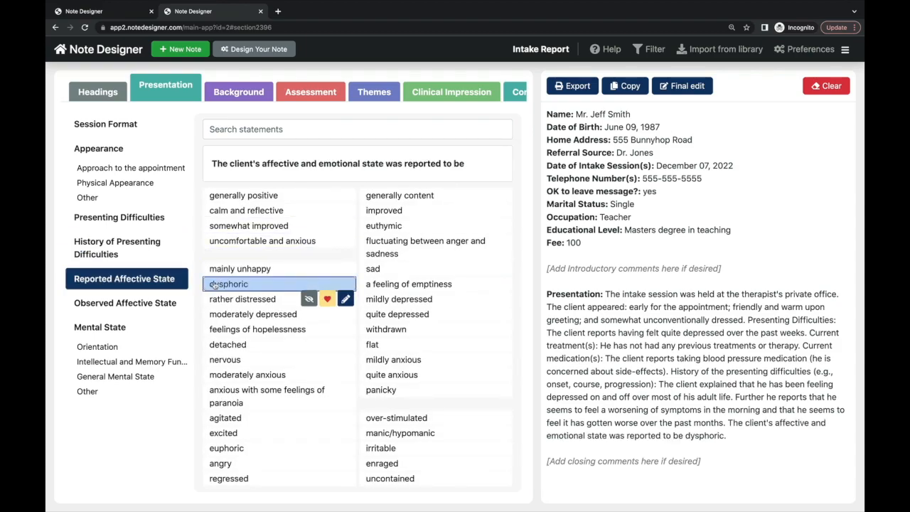
pyautogui.click(157, 305)
pyautogui.scroll(-1, 375, 332)
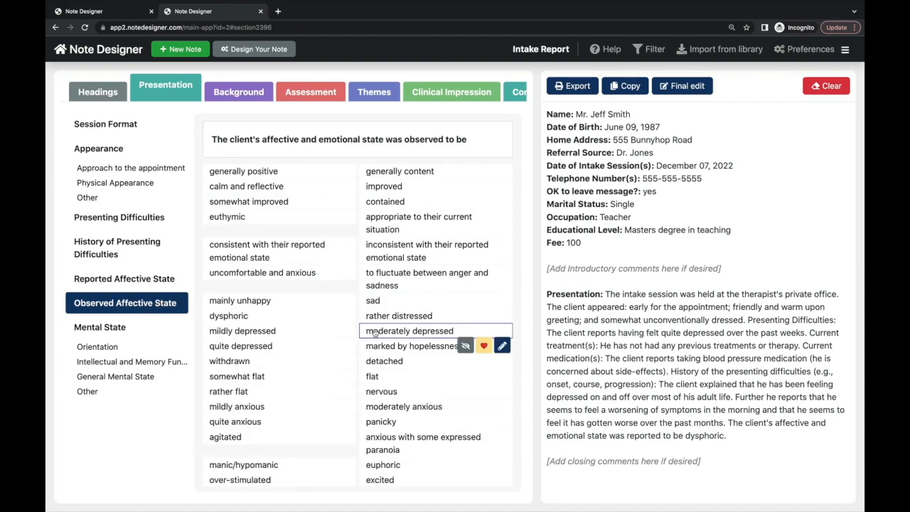
pyautogui.click(374, 333)
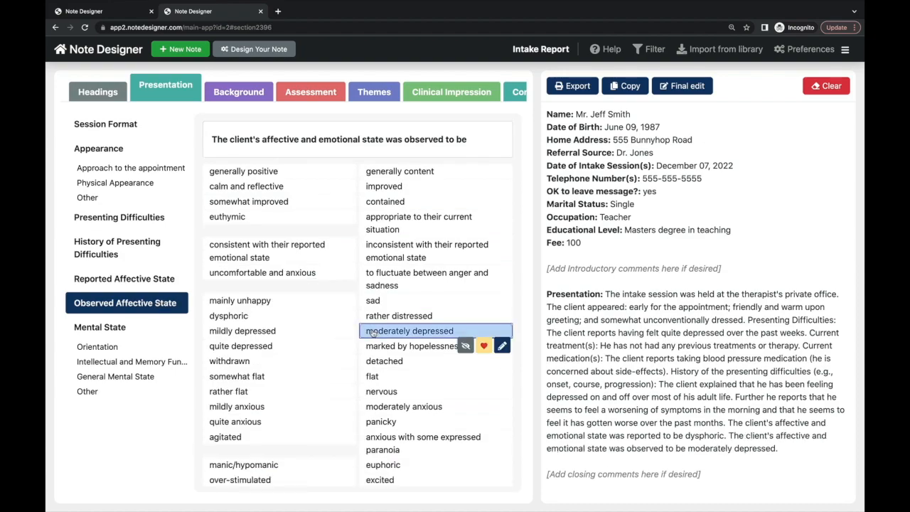
# - Add 'good capacity for reflection and insight' under General Mental State
pyautogui.click(111, 326)
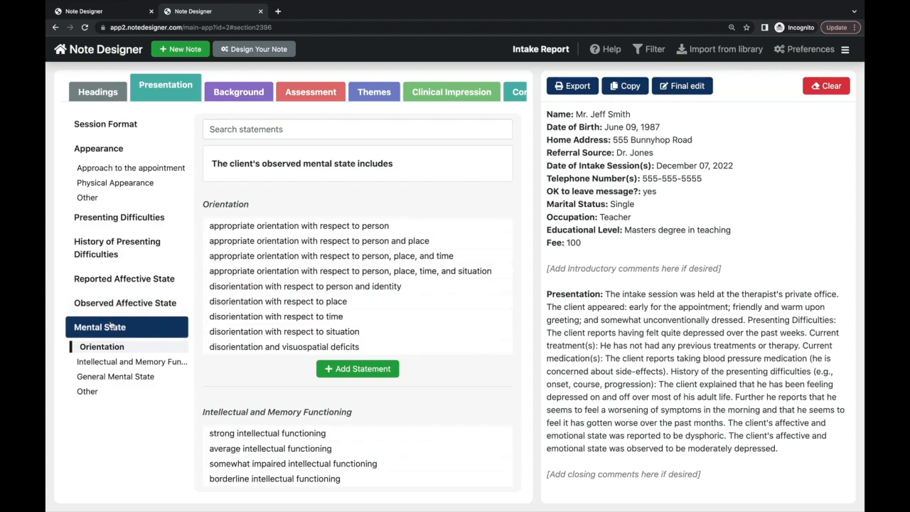
pyautogui.scroll(-5, 261, 319)
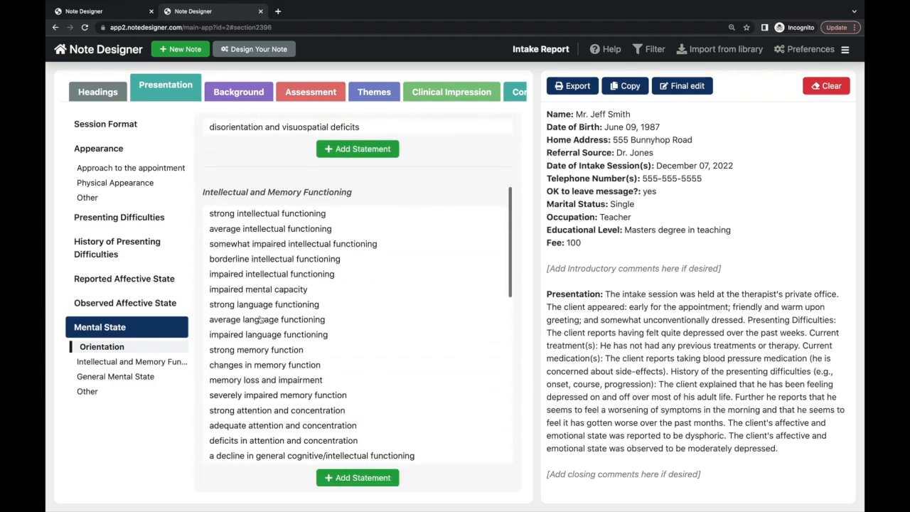
pyautogui.scroll(-3, 261, 319)
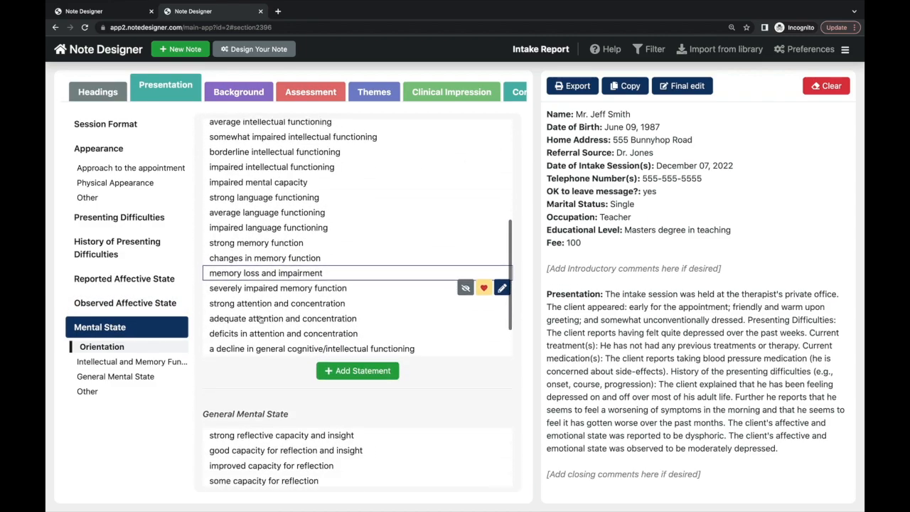
pyautogui.scroll(-6, 260, 319)
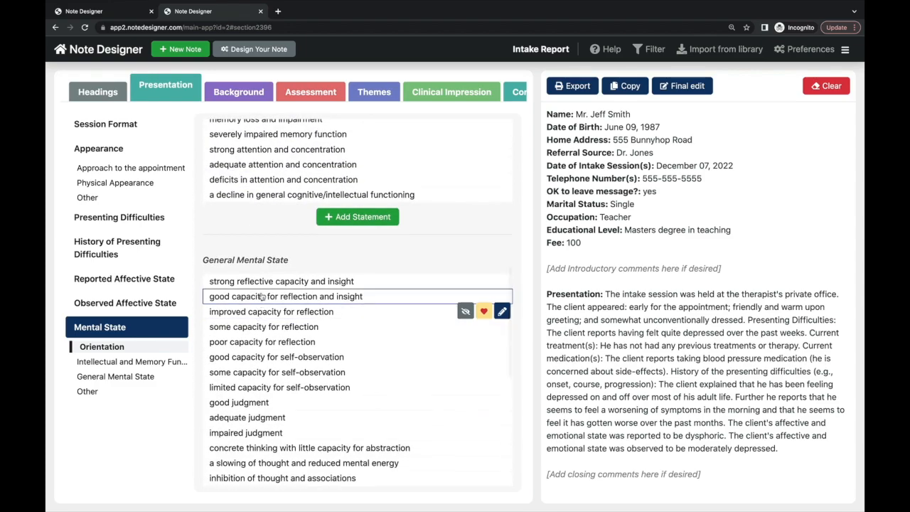
pyautogui.click(262, 297)
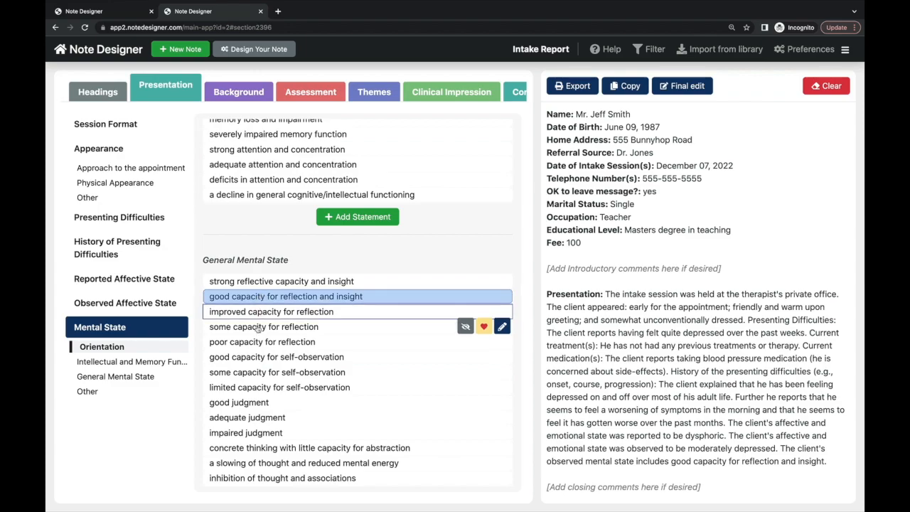
pyautogui.scroll(-4, 252, 353)
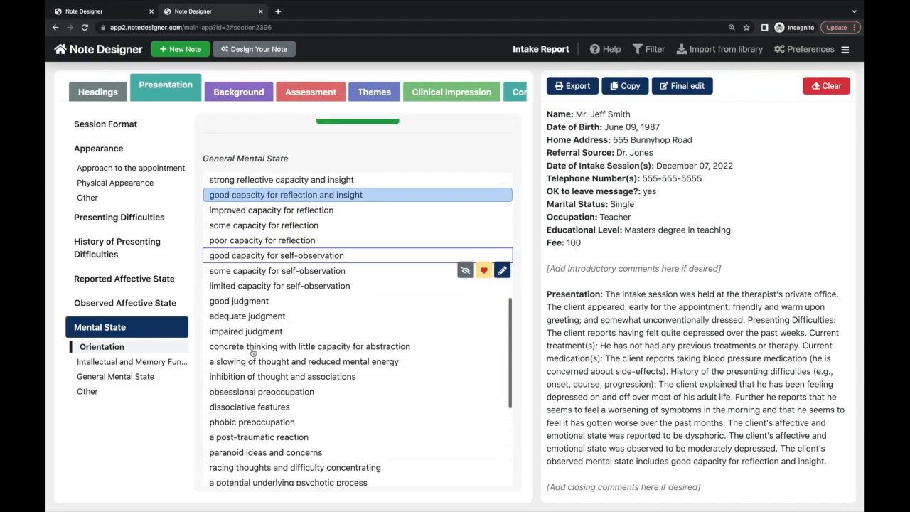
pyautogui.scroll(-5, 252, 354)
pyautogui.scroll(-1, 252, 353)
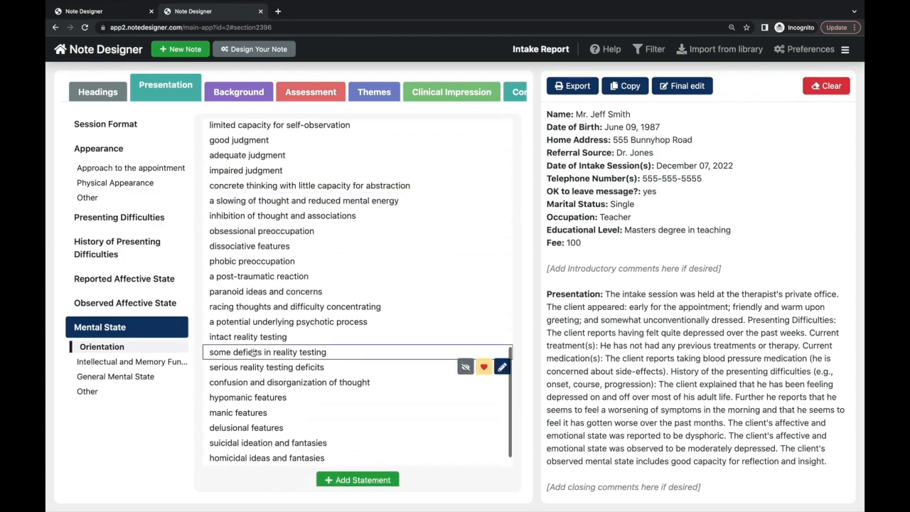
# - Describe the client's family background: large family, middle child, 4th born, 3 older siblings
pyautogui.click(242, 94)
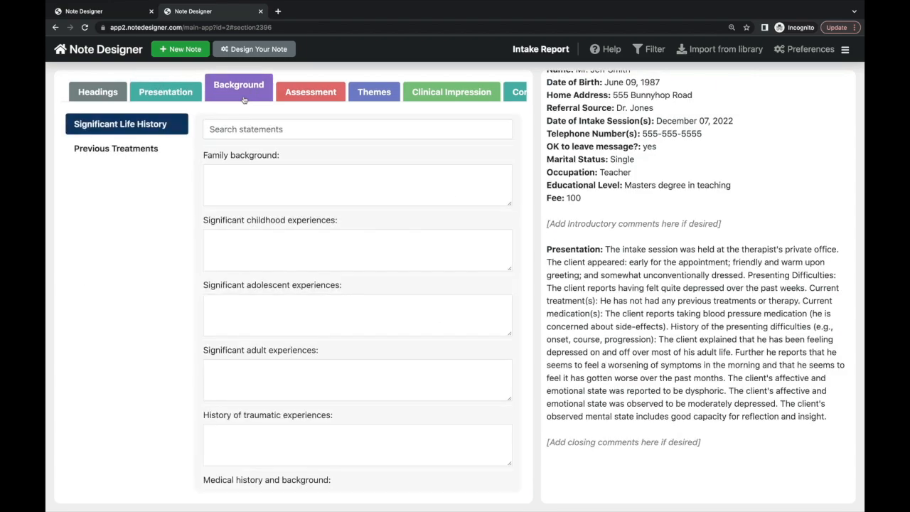
pyautogui.click(259, 172)
pyautogui.write('The client is from a large ')
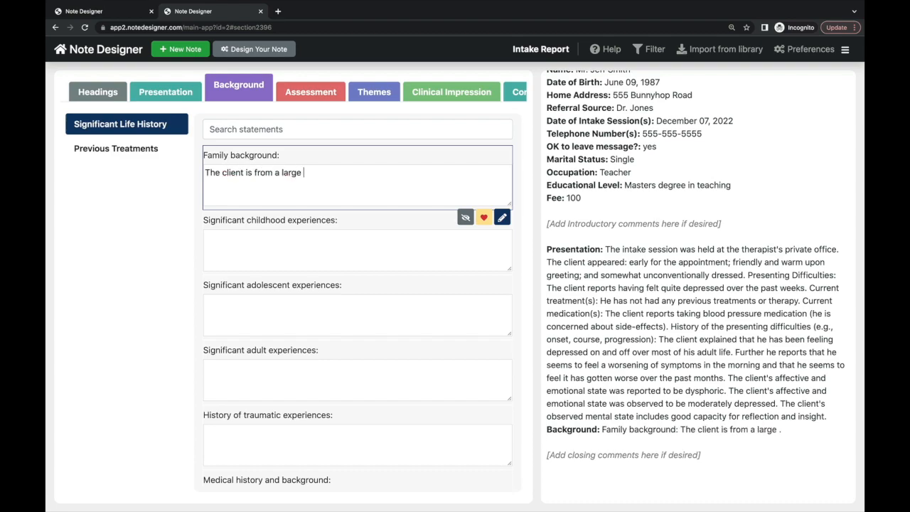
pyautogui.write('family and is the middle child (4th born, wi')
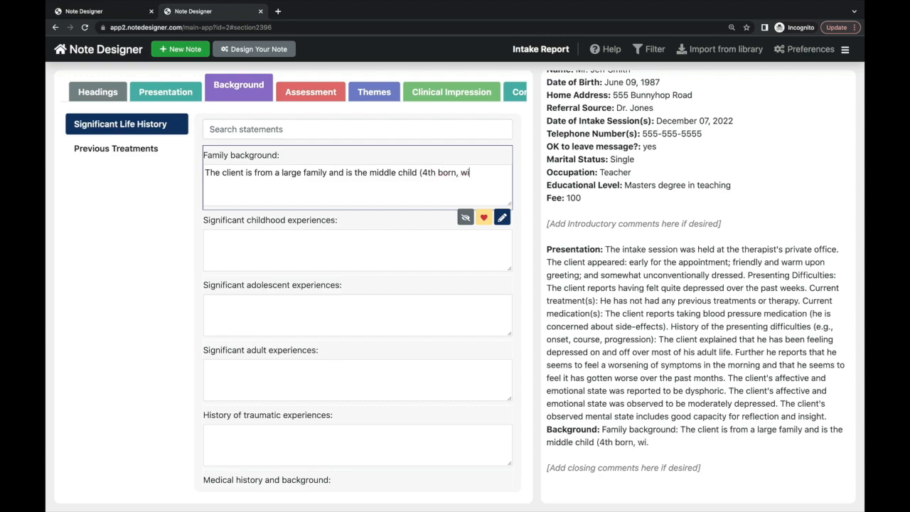
pyautogui.write('th 2 younger siblings and 4 older sibli')
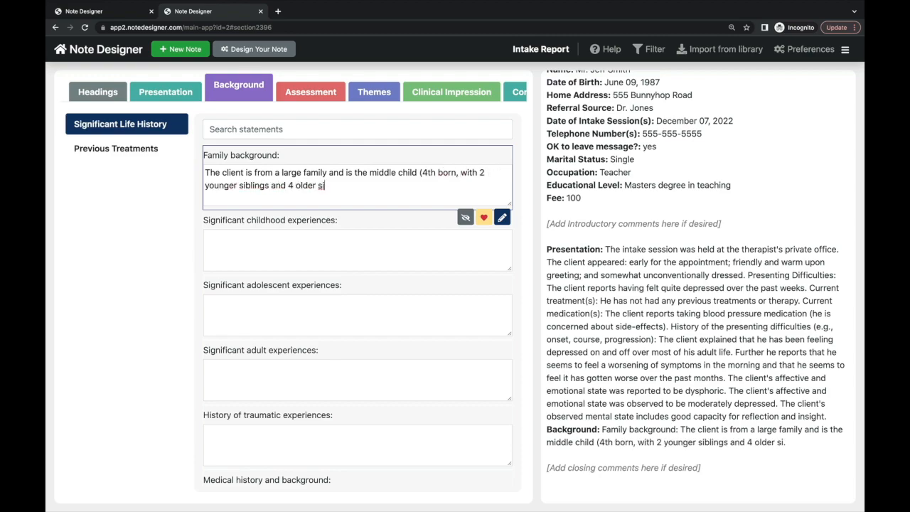
pyautogui.press('BackSpace')
pyautogui.press('BackSpace')
pyautogui.press('BackSpace')
pyautogui.press('BackSpace')
pyautogui.press('BackSpace')
pyautogui.press('BackSpace')
pyautogui.press('BackSpace')
pyautogui.press('BackSpace')
pyautogui.press('BackSpace')
pyautogui.press('BackSpace')
pyautogui.press('BackSpace')
pyautogui.press('BackSpace')
pyautogui.press('BackSpace')
pyautogui.write('3 older siblings).')
# - Note a months-long hospitalization at age 2 and nothing remarkable in adolescence
pyautogui.click(259, 234)
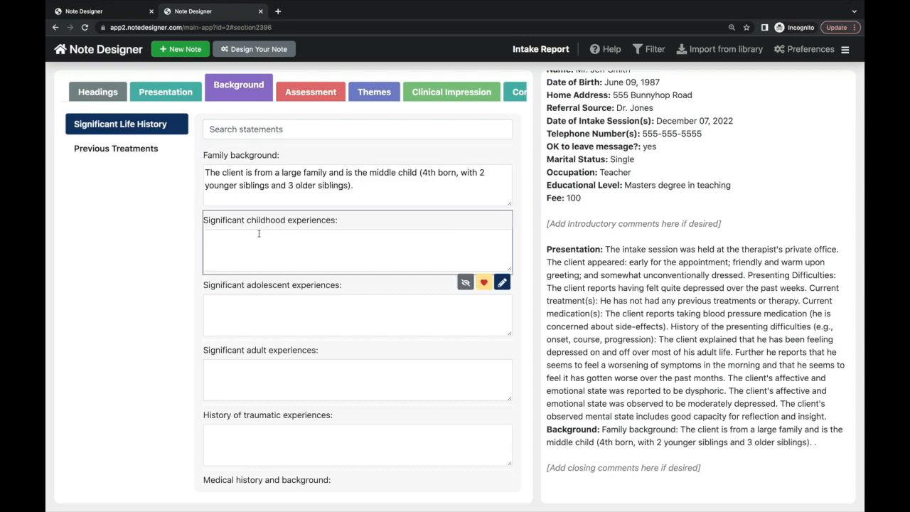
pyautogui.write('The client had been')
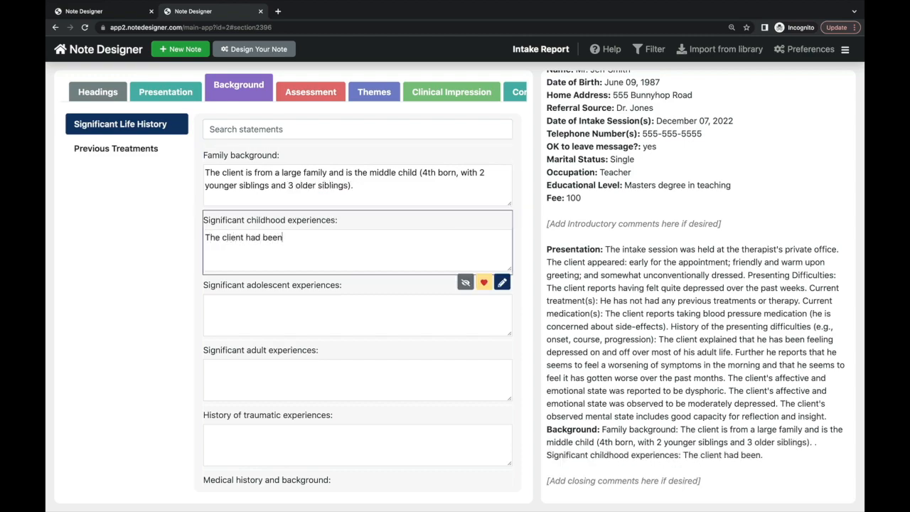
pyautogui.write(' hospitalized for many mont')
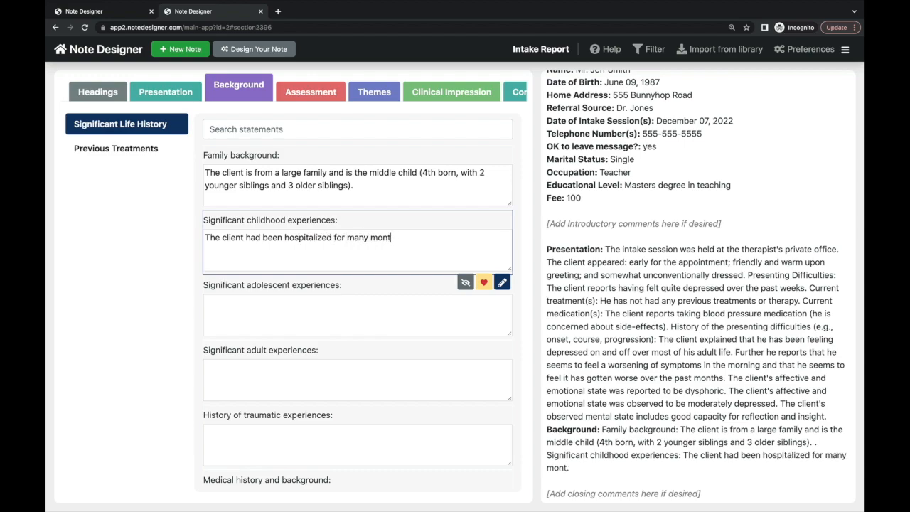
pyautogui.write('hs at the age of 2 years old')
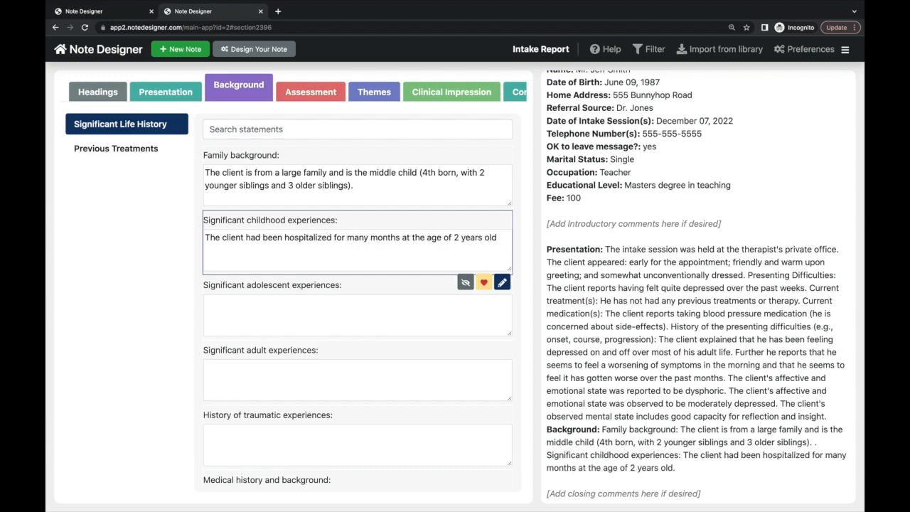
pyautogui.press('Tab')
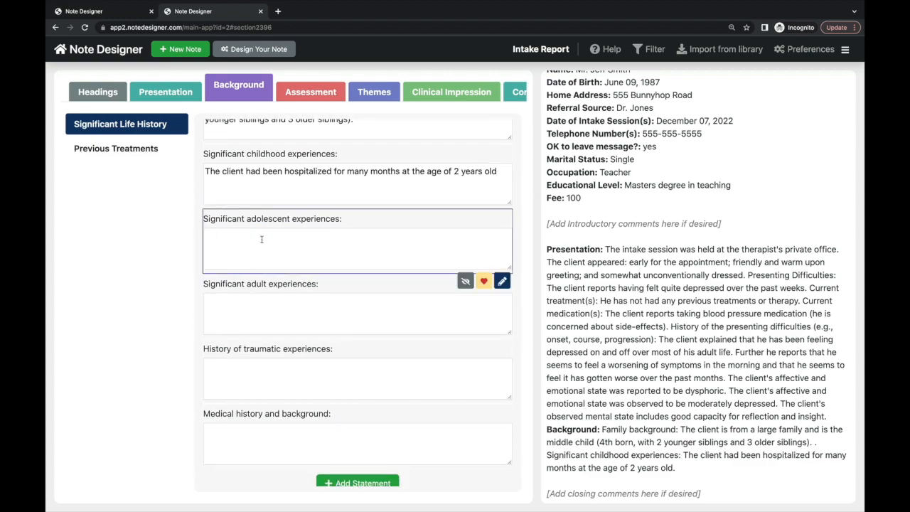
pyautogui.write('Nothing remarkable was reported')
# - Record the client's adult losses and cardiac difficulties followed by a cardiologist
pyautogui.click(262, 311)
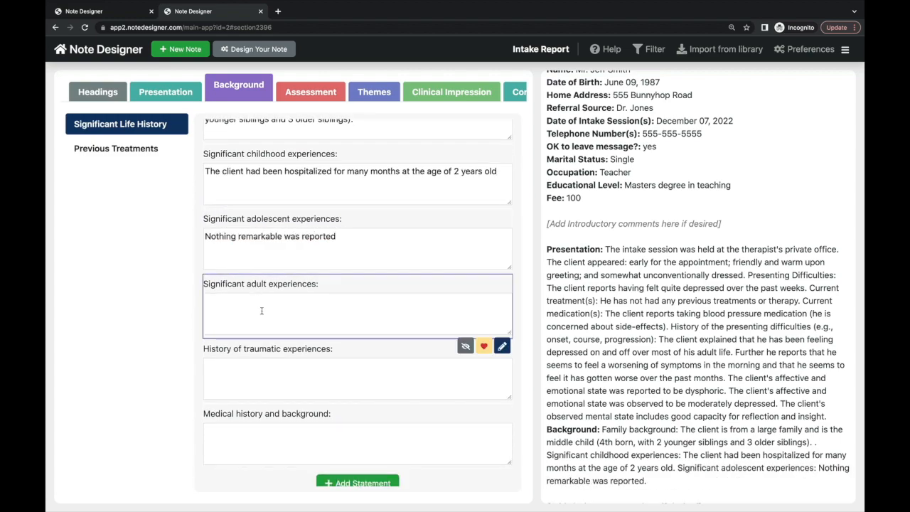
pyautogui.write('The client has had a number of losses, ')
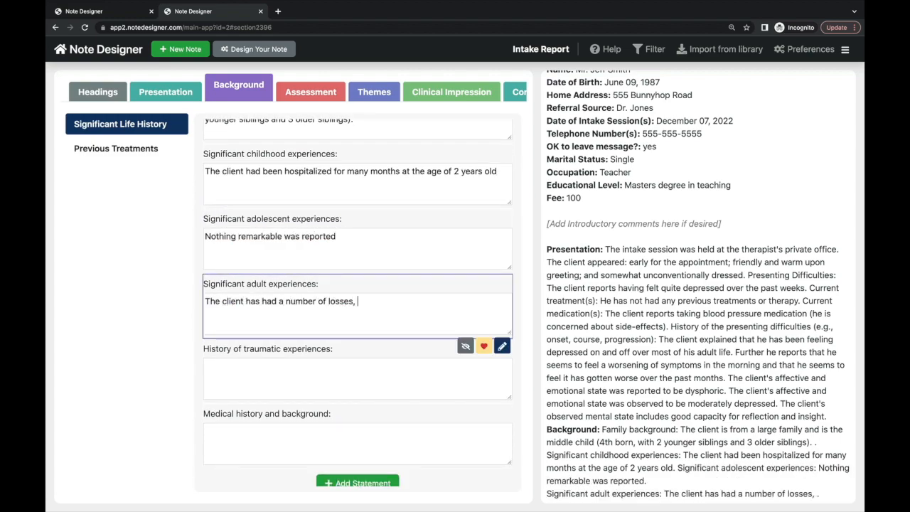
pyautogui.write('including the death of his girlf')
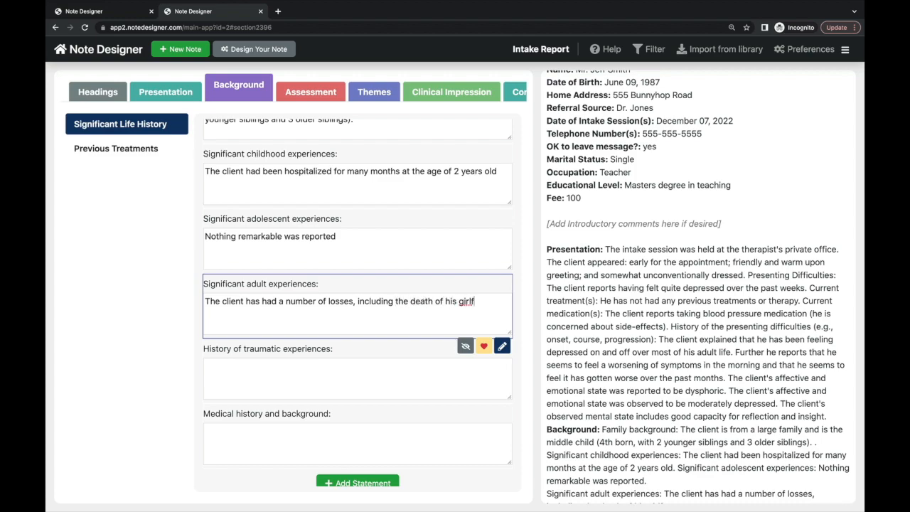
pyautogui.write('riend five years ago')
pyautogui.click(260, 341)
pyautogui.click(260, 413)
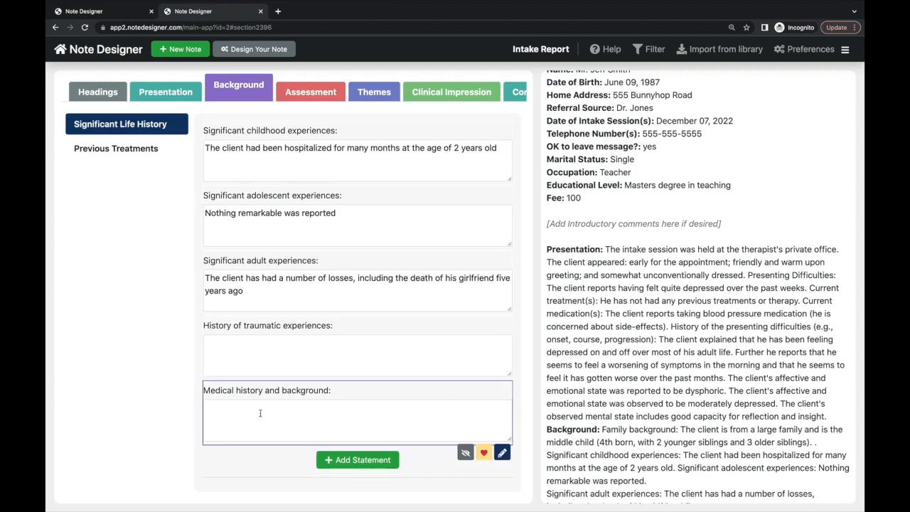
pyautogui.write('The client reports some cardiac difficulties for which he is followed b')
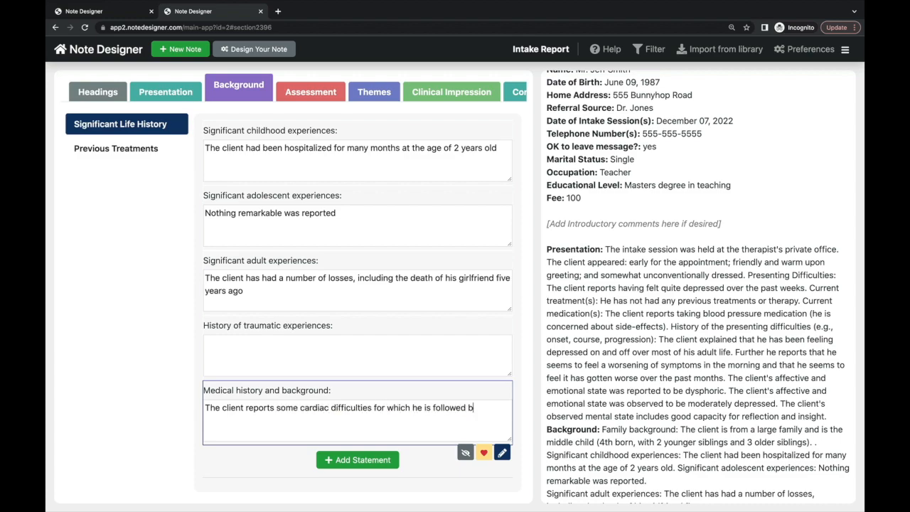
pyautogui.write('y a cardiologist')
pyautogui.click(145, 302)
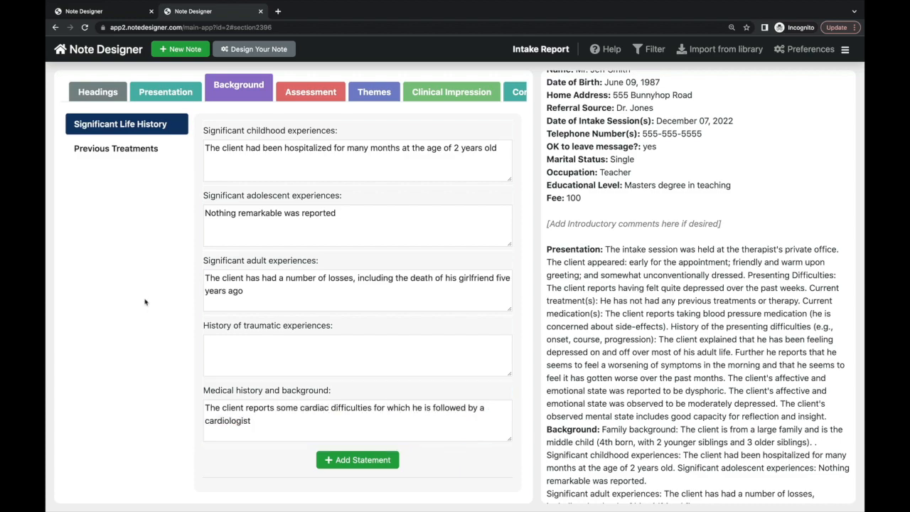
# - Enter 'No prior treatments were reported' under Previous Treatments
pyautogui.click(127, 151)
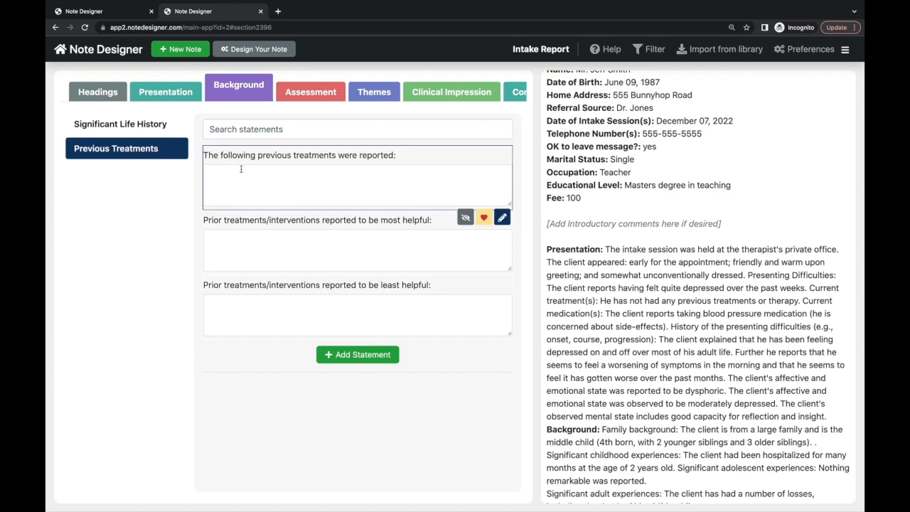
pyautogui.write('No prior treatments were reported')
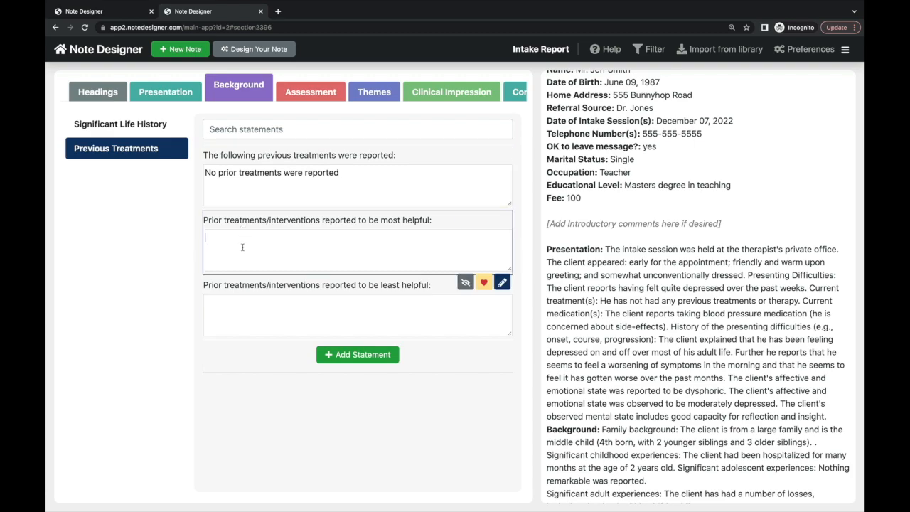
pyautogui.click(245, 304)
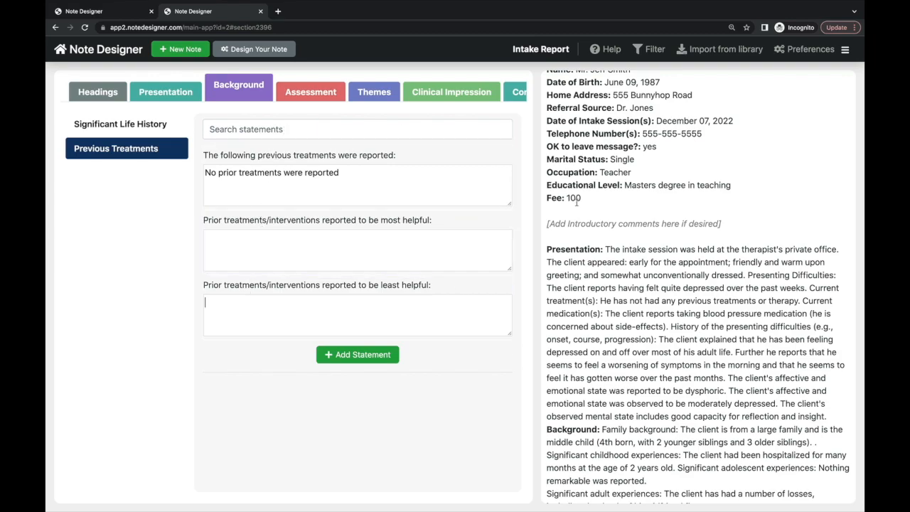
pyautogui.scroll(-5, 577, 201)
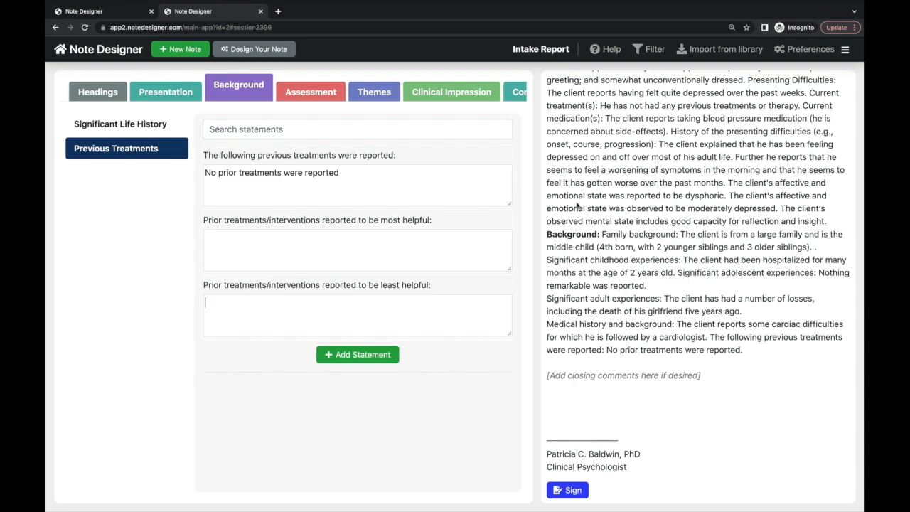
# - Choose the moderate-distress global assessment and rate community functioning impairment as moderate
pyautogui.click(313, 99)
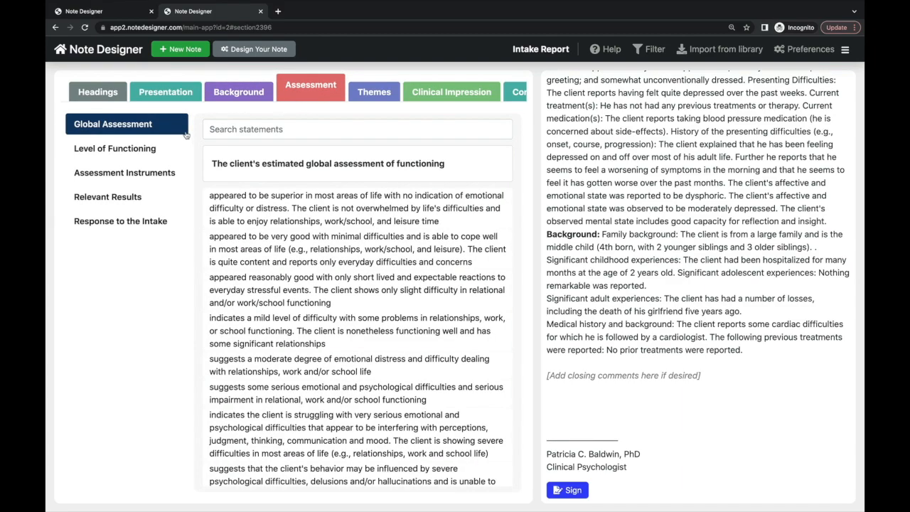
pyautogui.scroll(-1, 221, 263)
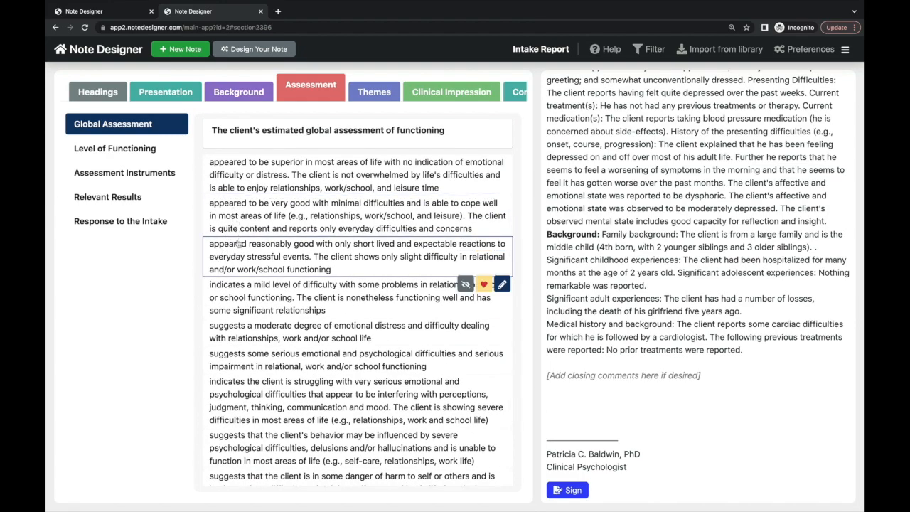
pyautogui.scroll(-1, 248, 285)
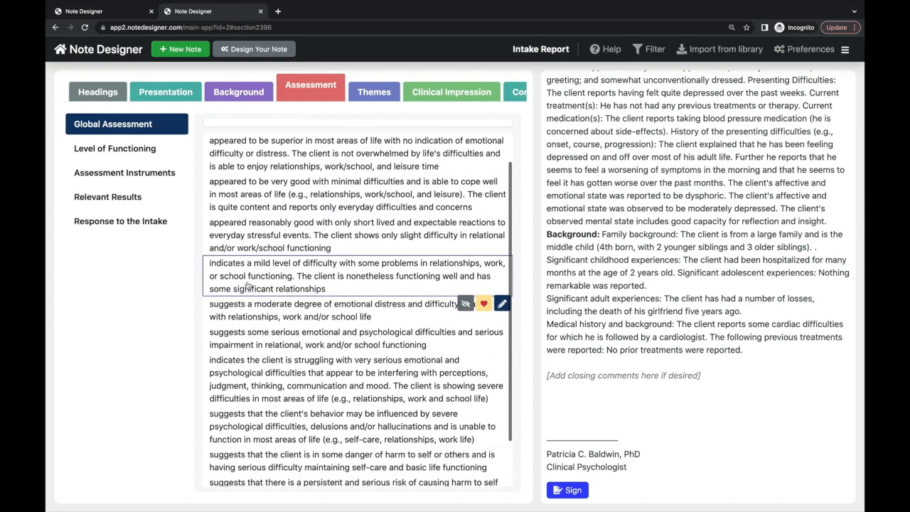
pyautogui.click(252, 302)
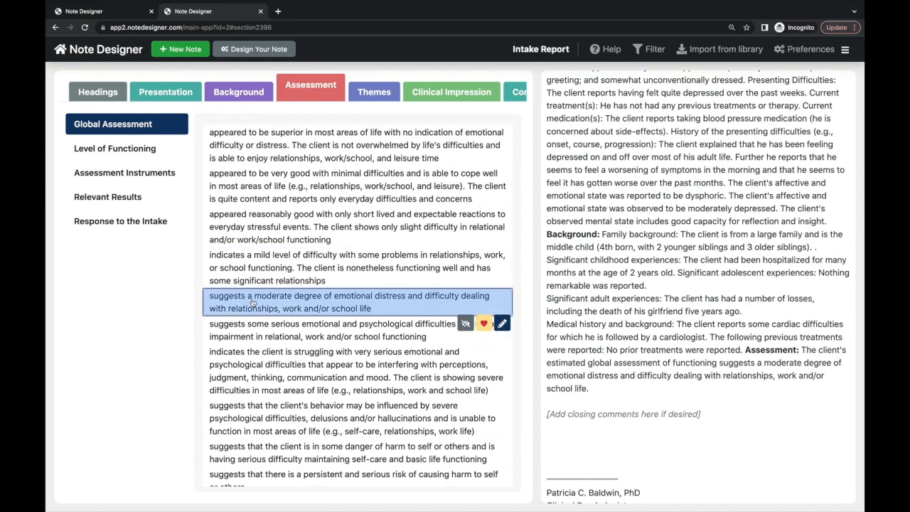
pyautogui.click(129, 151)
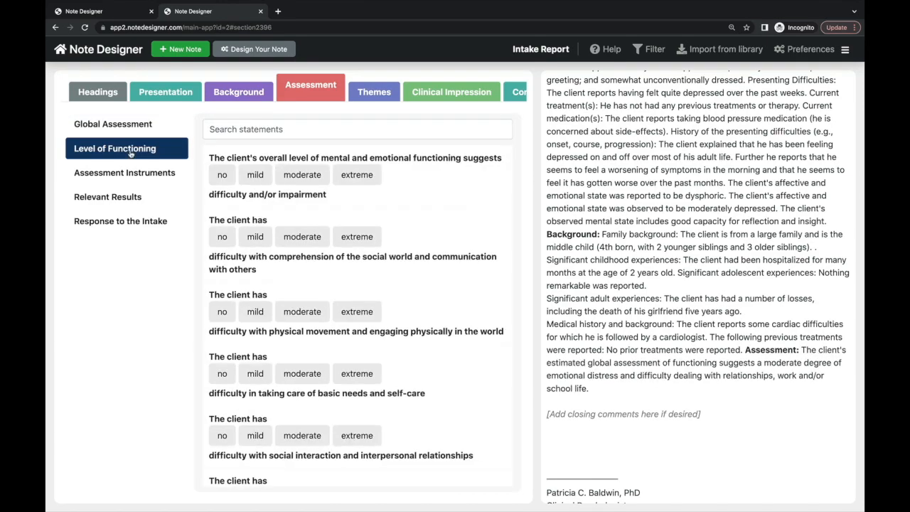
pyautogui.scroll(-4, 253, 317)
pyautogui.scroll(-1, 253, 321)
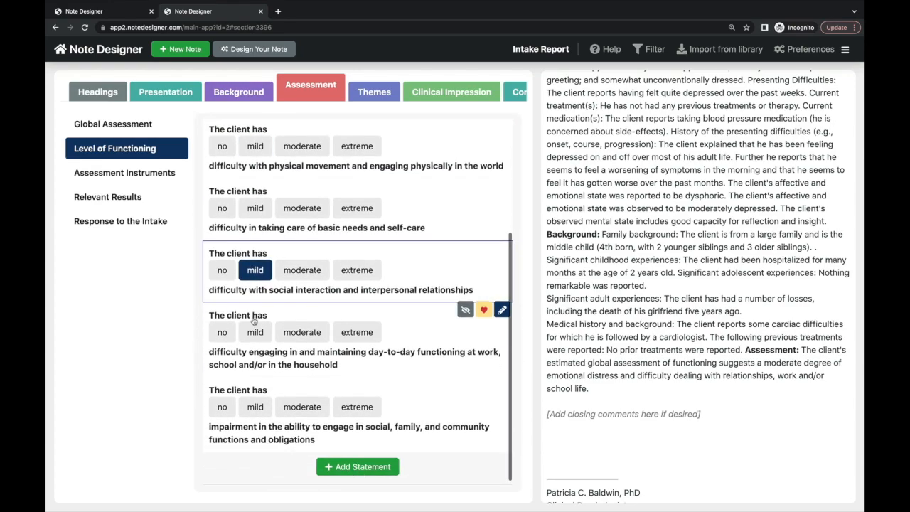
pyautogui.click(300, 398)
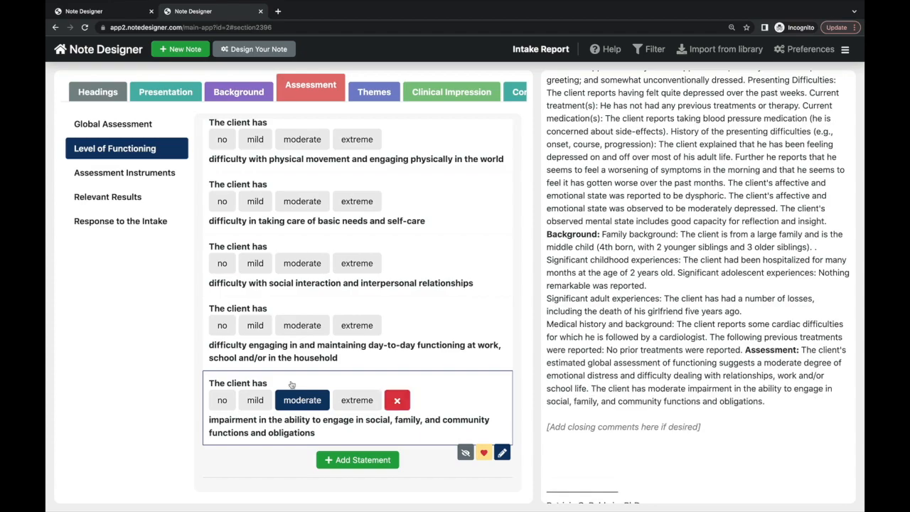
# - List the Beck Depression Inventory as the assessment instrument
pyautogui.click(142, 173)
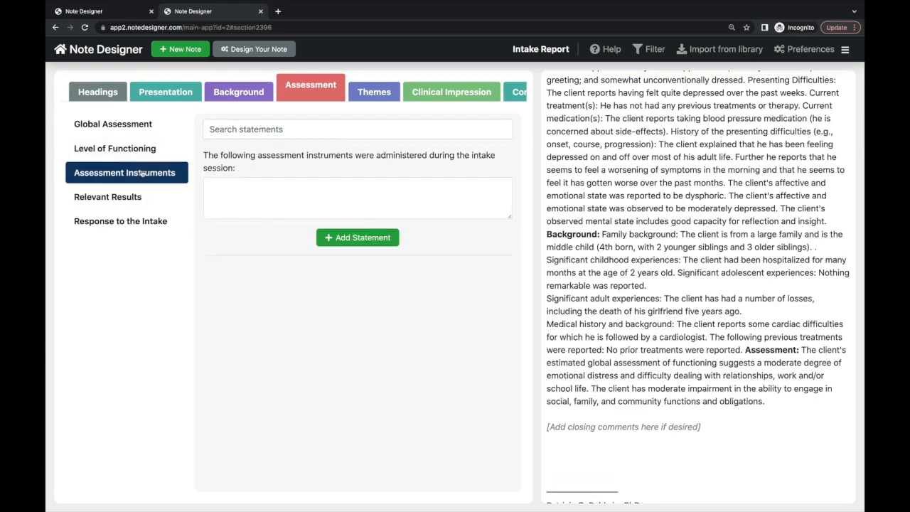
pyautogui.click(231, 186)
pyautogui.write('the Beck Depression Inventory')
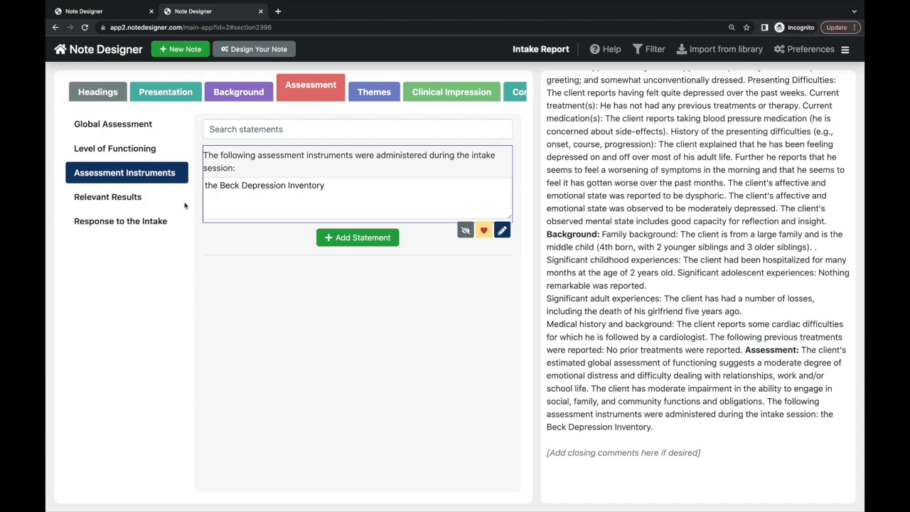
# - State that the BDI found a moderate level of depression
pyautogui.click(132, 197)
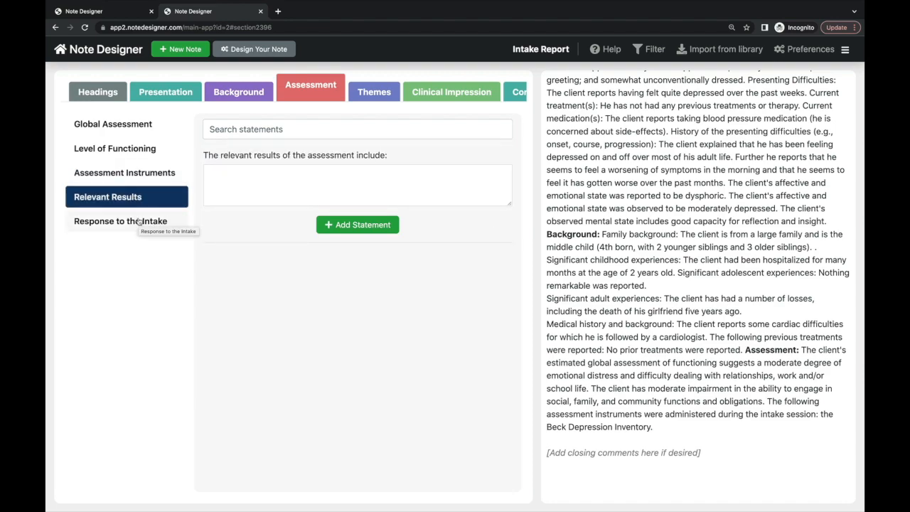
pyautogui.click(206, 185)
pyautogui.write('the foo')
pyautogui.press('BackSpace')
pyautogui.press('BackSpace')
pyautogui.press('BackSpace')
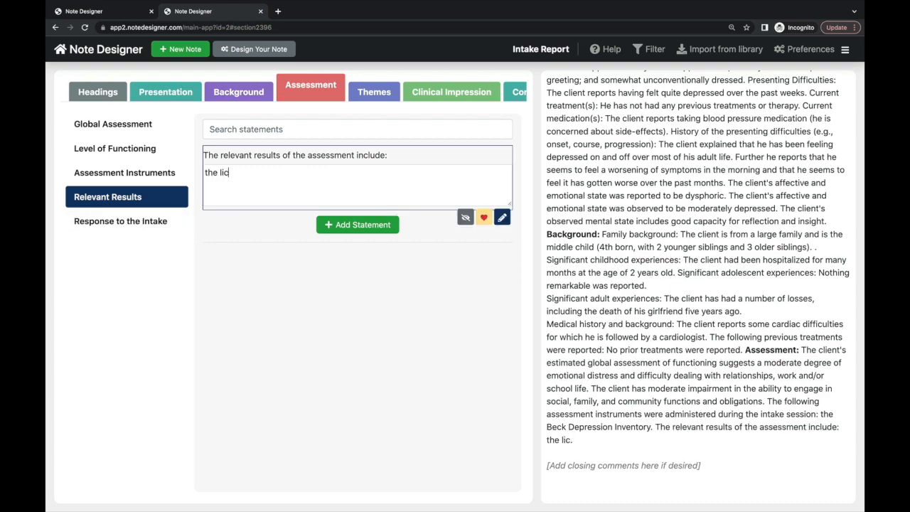
pyautogui.write('client was fo')
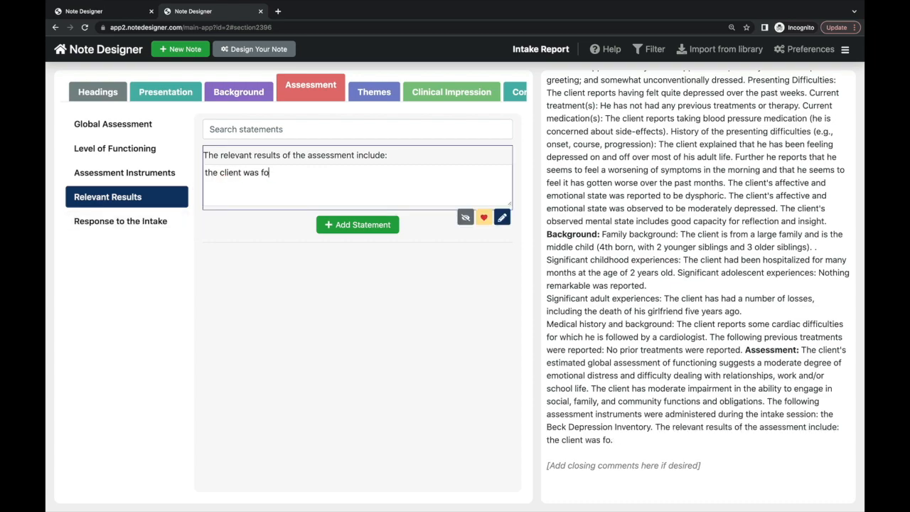
pyautogui.write('und to be experiencing a moderate level of dep')
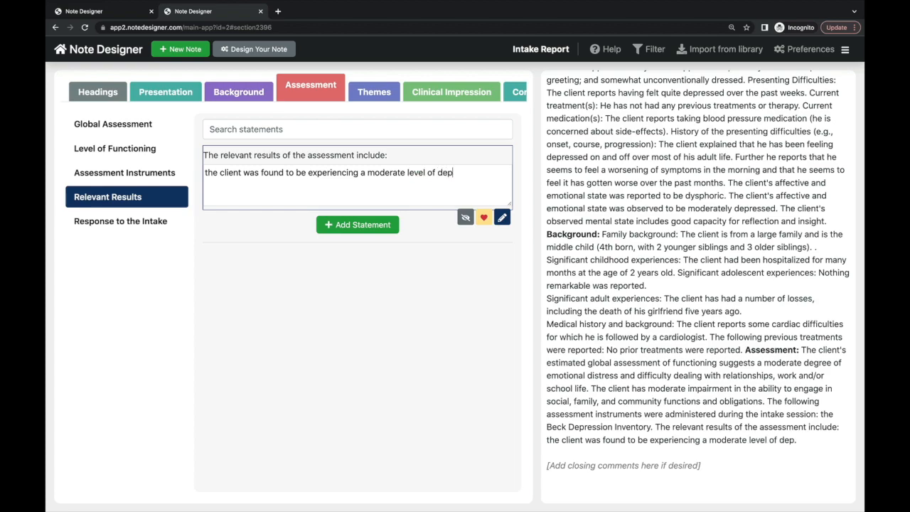
pyautogui.write('ression (as found by the BDI)')
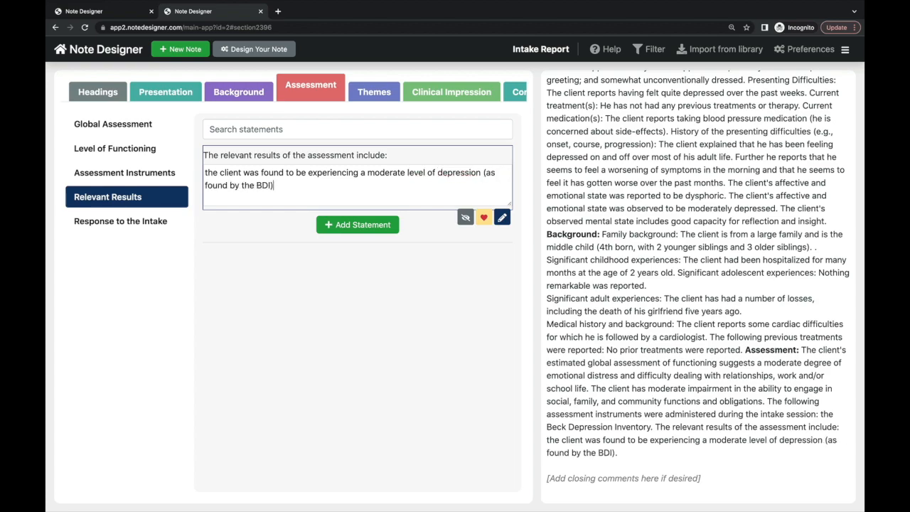
# - Begin the response to intake: 'The client was very appreciative of the…'
pyautogui.click(144, 225)
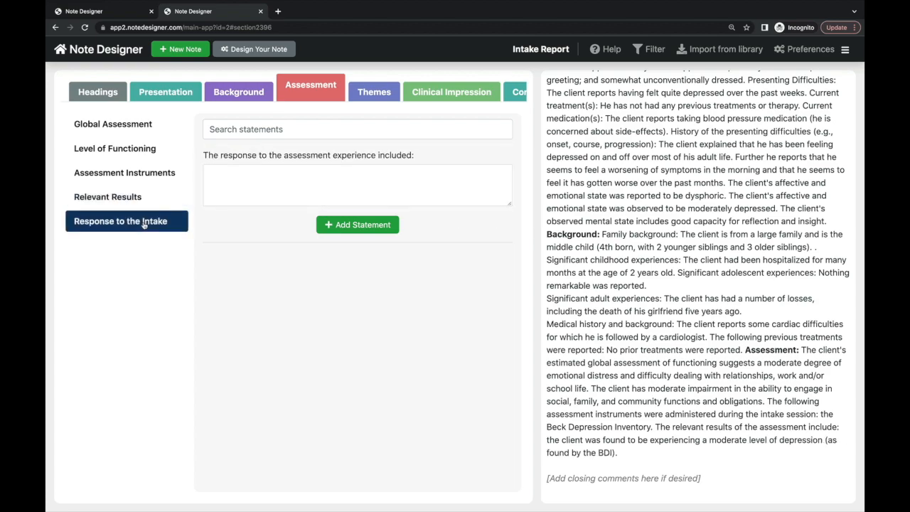
pyautogui.click(233, 175)
pyautogui.write('The cl')
pyautogui.press('BackSpace')
pyautogui.press('BackSpace')
pyautogui.press('BackSpace')
pyautogui.press('BackSpace')
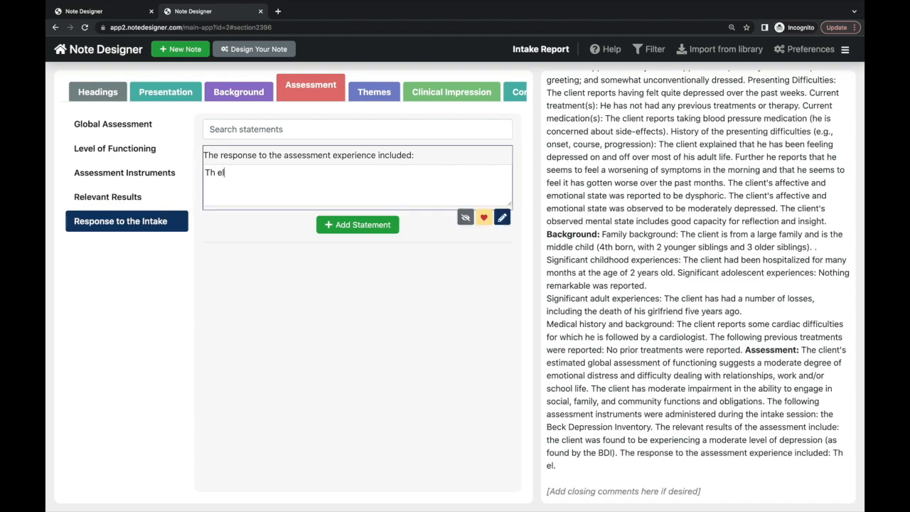
pyautogui.write('e client was ')
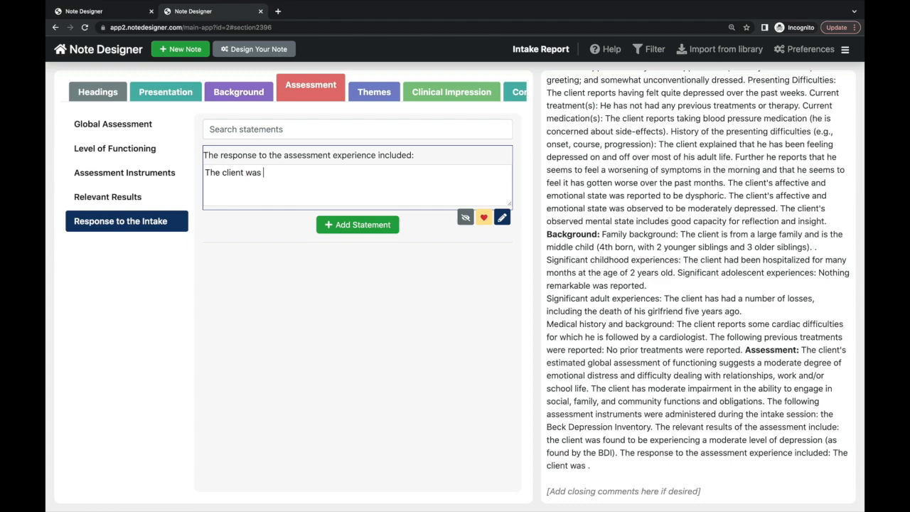
pyautogui.write('very apprecitive of the')
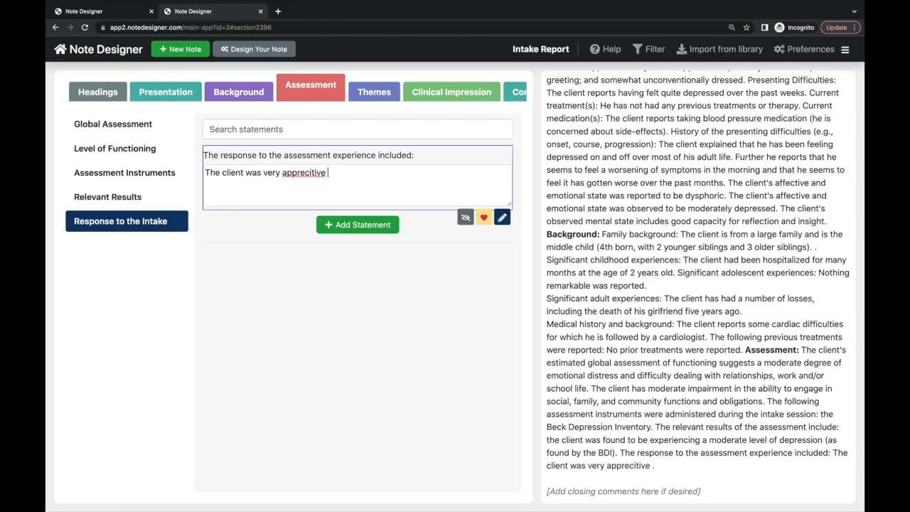
pyautogui.press('BackSpace')
pyautogui.press('BackSpace')
pyautogui.press('BackSpace')
pyautogui.press('BackSpace')
pyautogui.press('BackSpace')
pyautogui.press('BackSpace')
pyautogui.press('BackSpace')
pyautogui.press('BackSpace')
pyautogui.press('BackSpace')
pyautogui.press('BackSpace')
pyautogui.press('BackSpace')
pyautogui.press('BackSpace')
# - Go through the Themes categories and add 'recent traumatic experiences' from Trauma
pyautogui.write('iati')
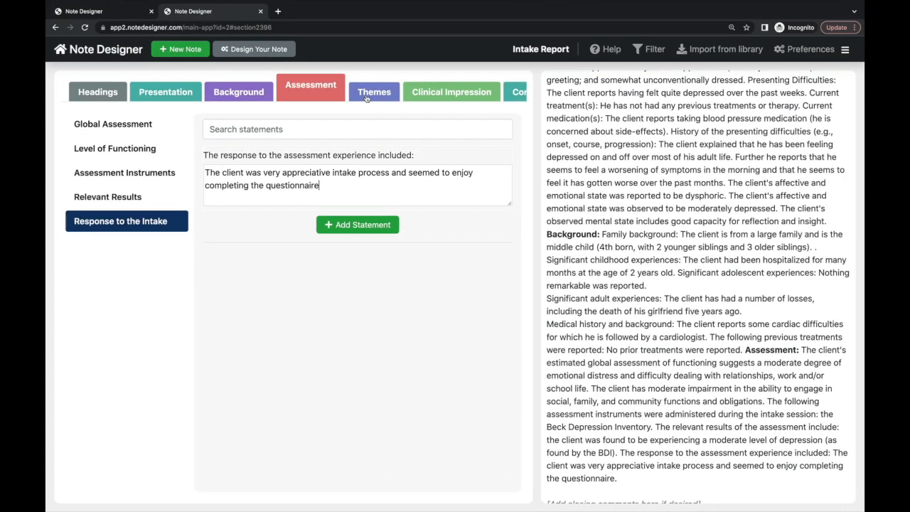
pyautogui.click(366, 98)
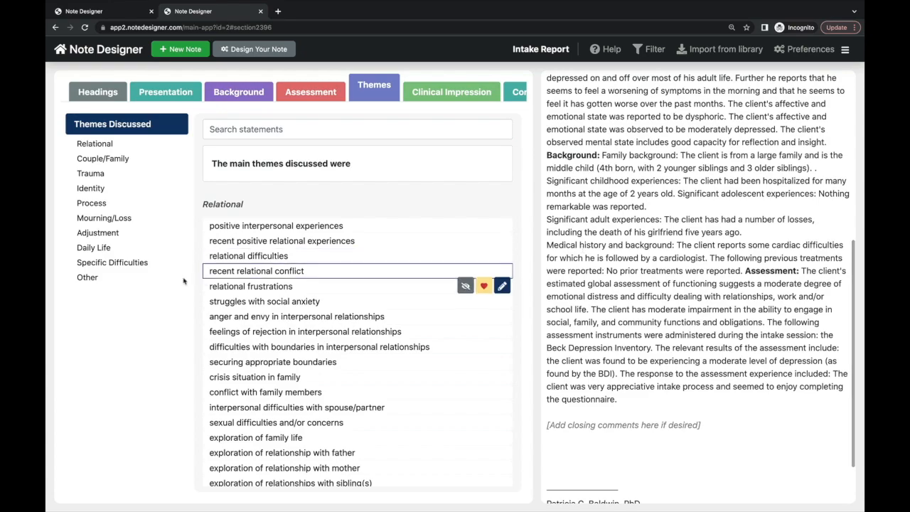
pyautogui.click(126, 146)
pyautogui.click(125, 161)
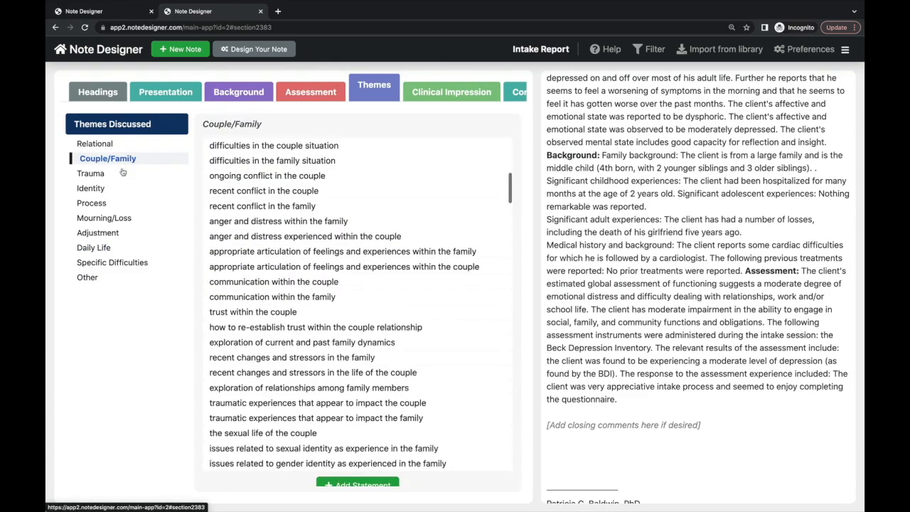
pyautogui.click(123, 173)
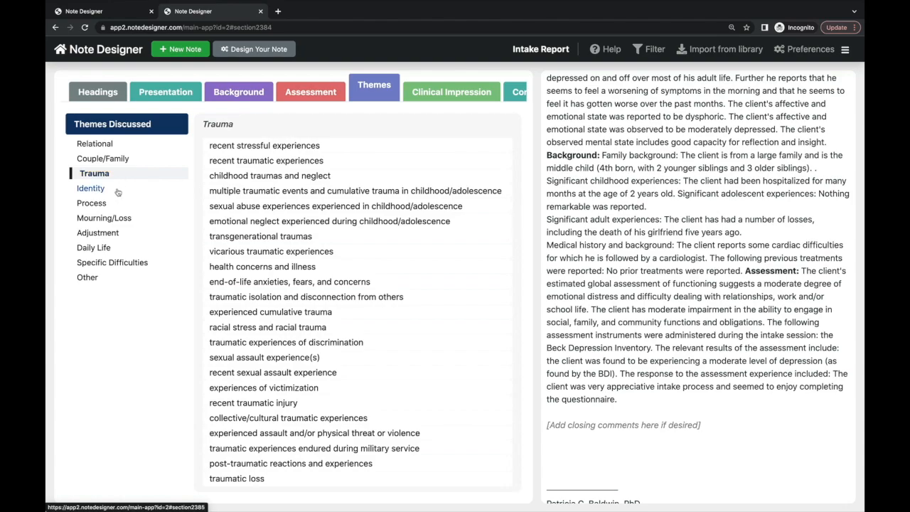
pyautogui.click(118, 190)
pyautogui.click(116, 233)
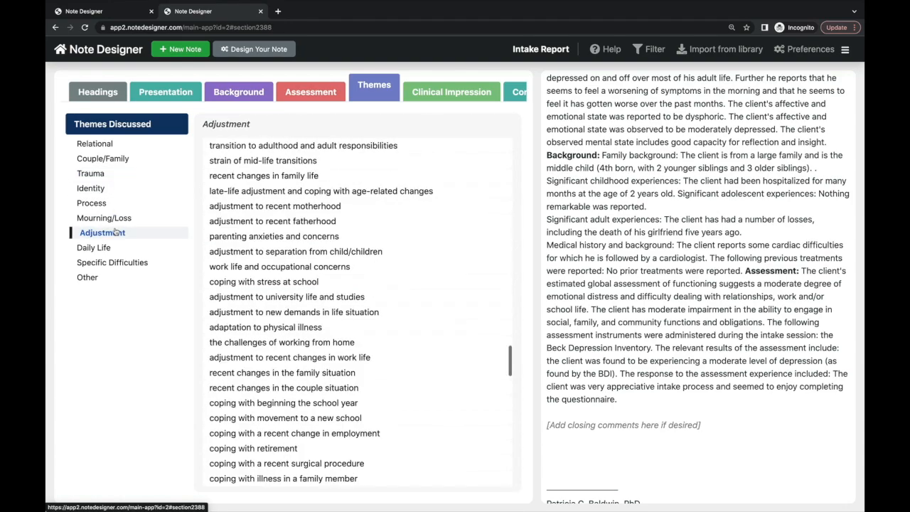
pyautogui.click(120, 158)
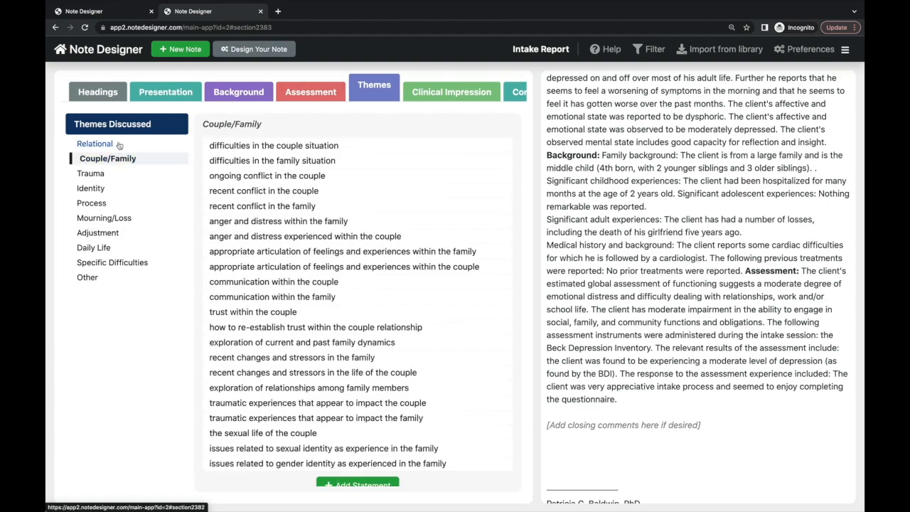
pyautogui.click(116, 176)
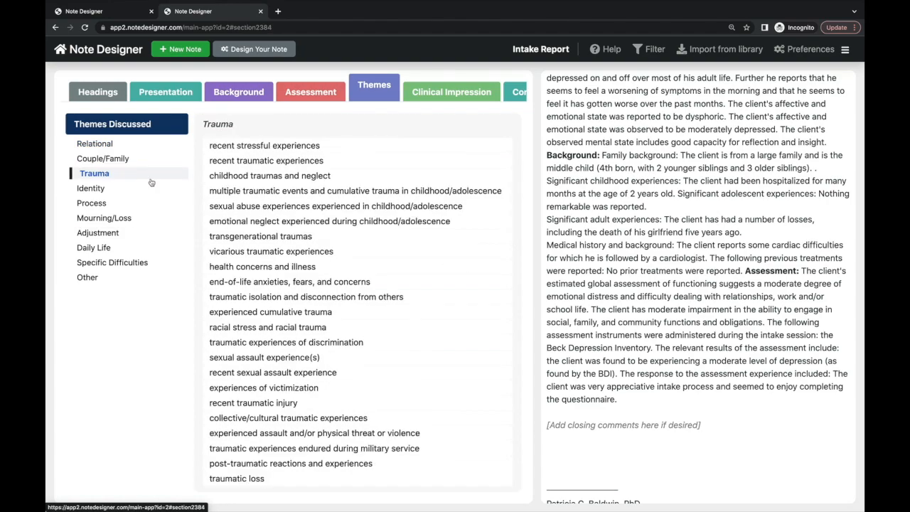
pyautogui.click(262, 161)
# - Add 'traumatic losses' from Mourning/Loss to the themes sentence
pyautogui.scroll(-3, 255, 371)
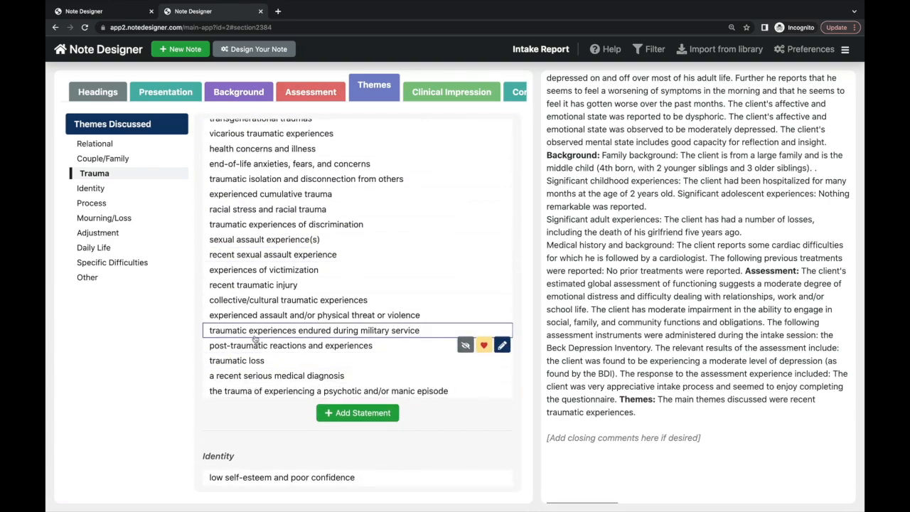
pyautogui.click(106, 218)
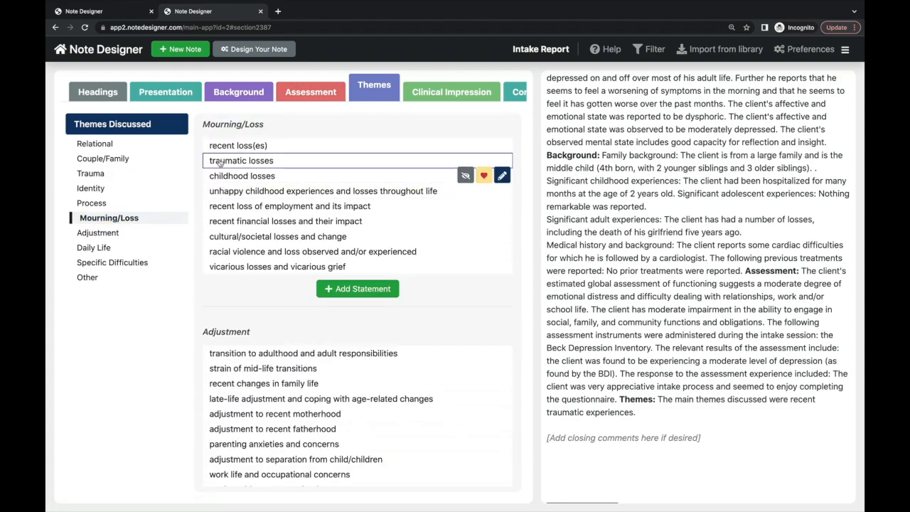
pyautogui.scroll(1, 221, 163)
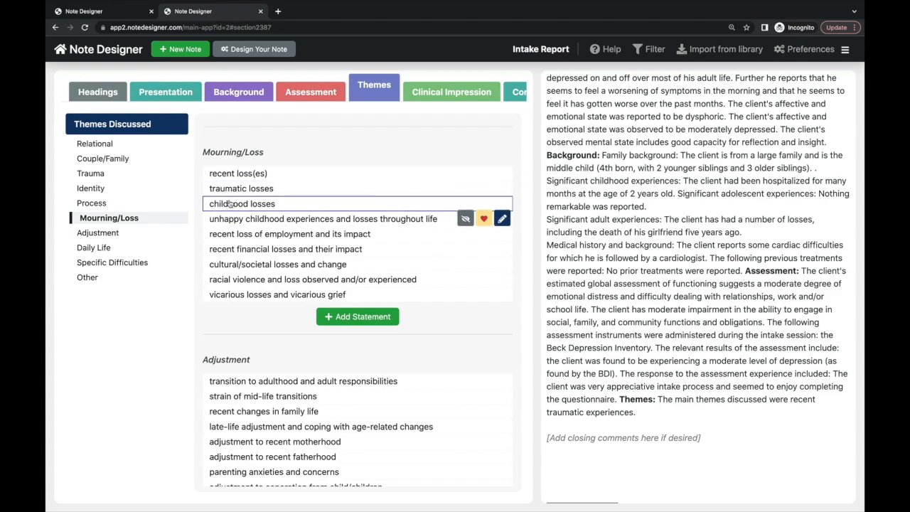
pyautogui.click(230, 190)
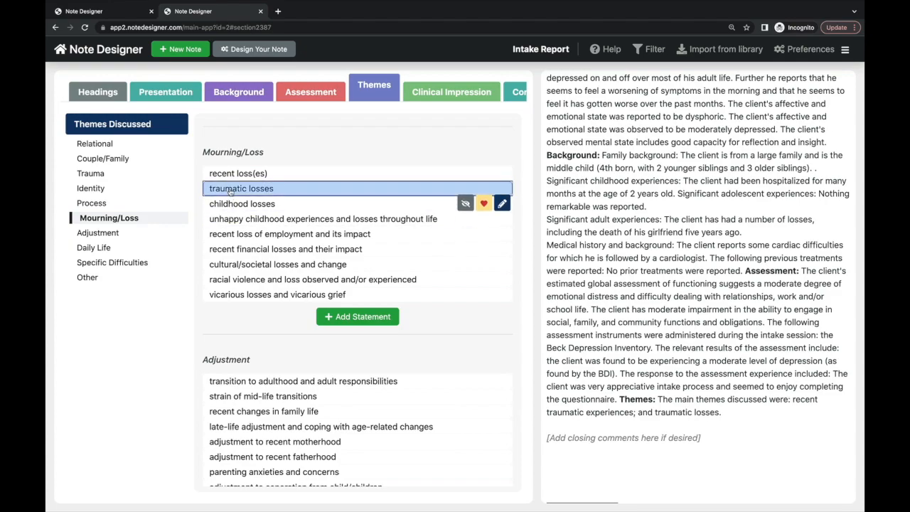
pyautogui.click(135, 262)
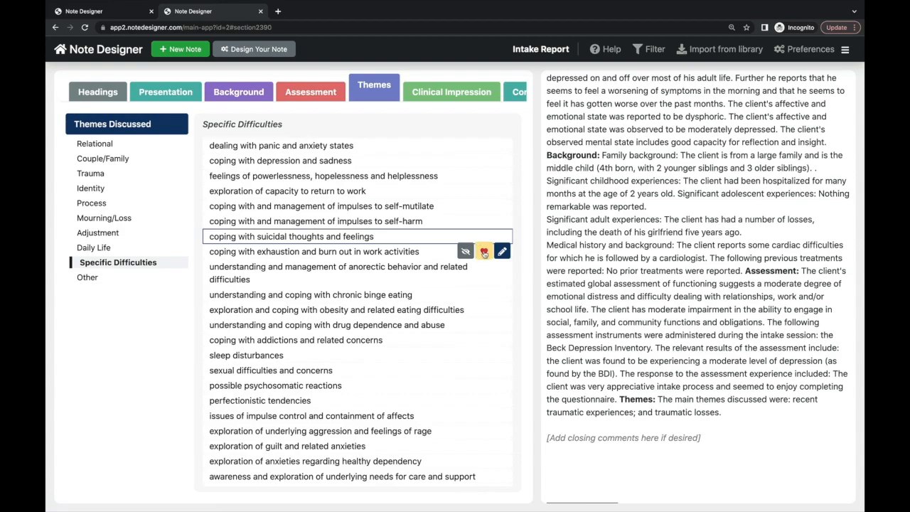
# - Mark coping with suicidal thoughts and another Specific Difficulties statement as favourites
pyautogui.click(484, 252)
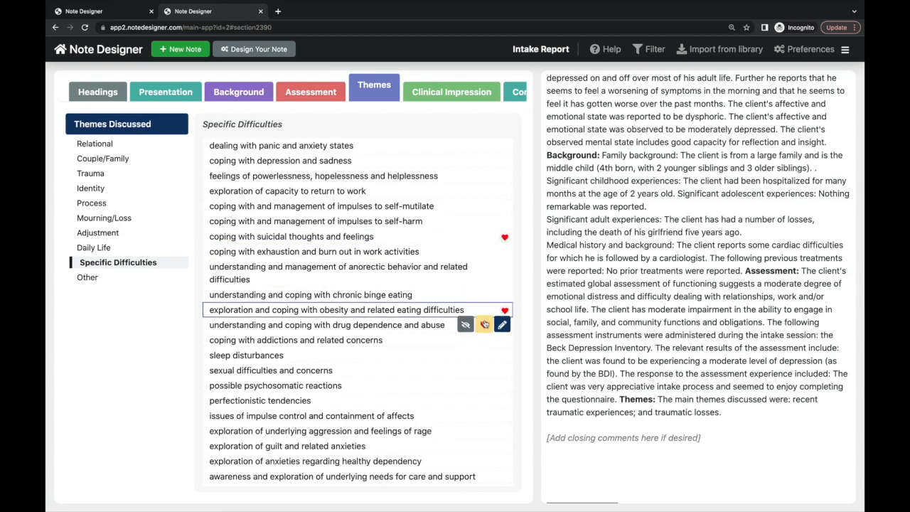
pyautogui.click(485, 387)
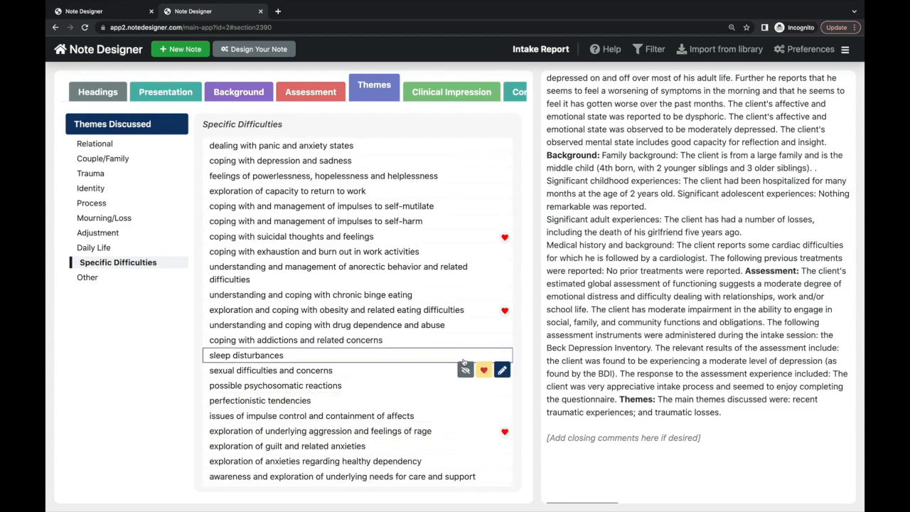
pyautogui.scroll(3, 458, 284)
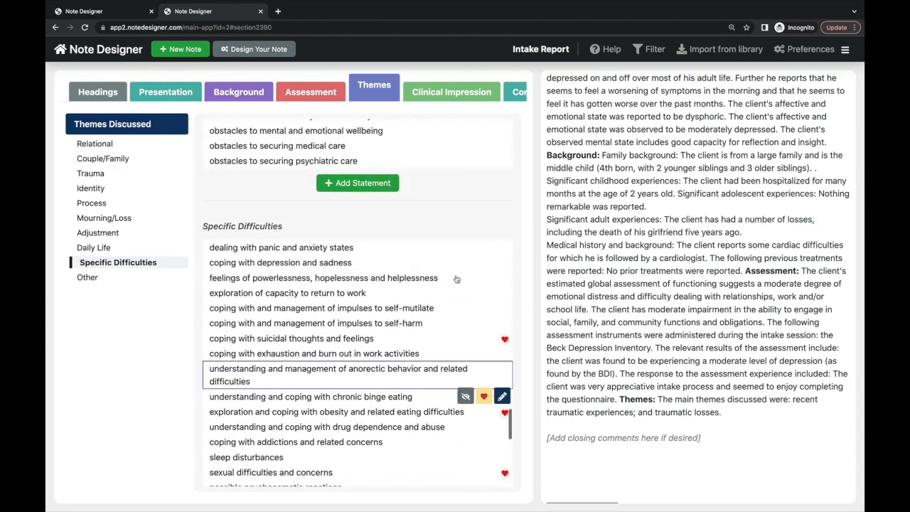
pyautogui.scroll(1, 458, 285)
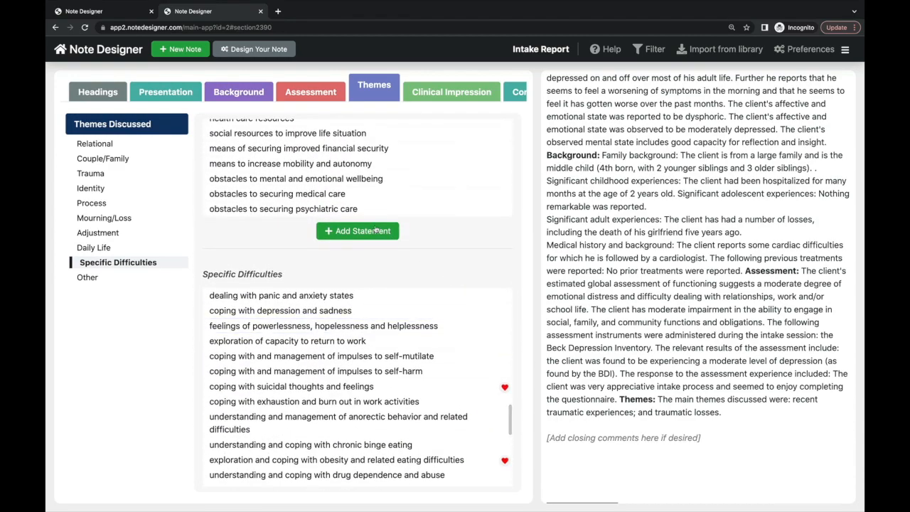
# - Add a new blank custom statement to the themes list and start editing it
pyautogui.click(371, 230)
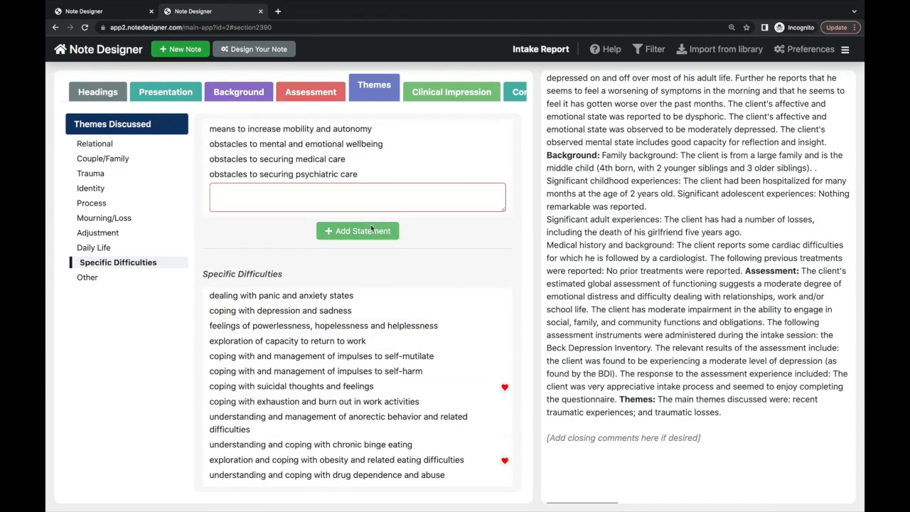
pyautogui.click(450, 196)
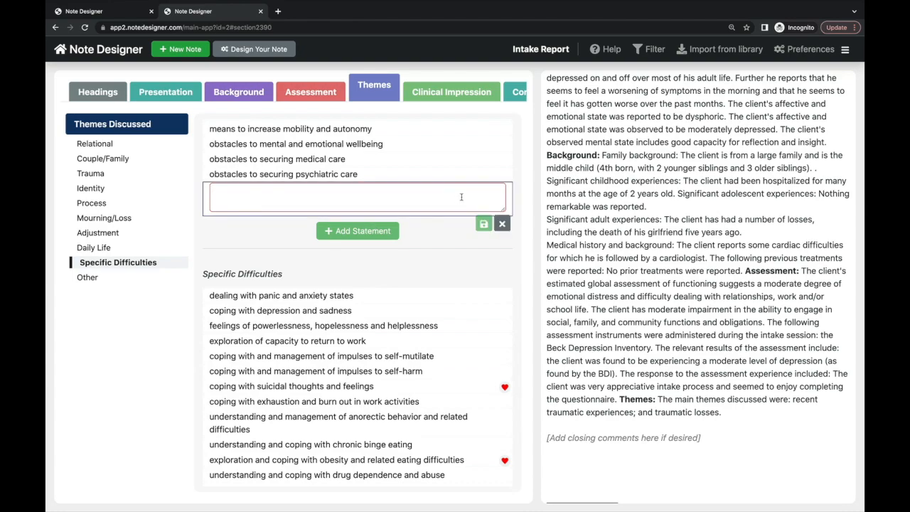
pyautogui.click(459, 162)
pyautogui.click(458, 163)
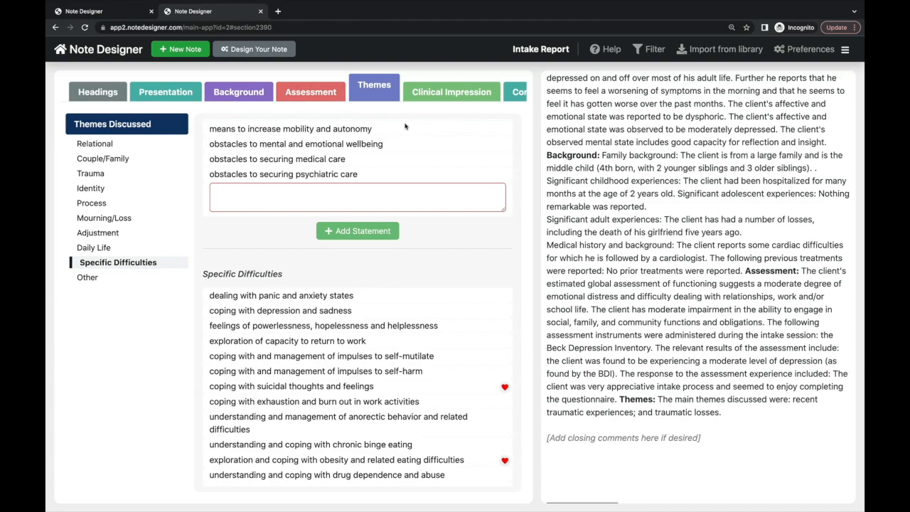
pyautogui.scroll(3, 398, 171)
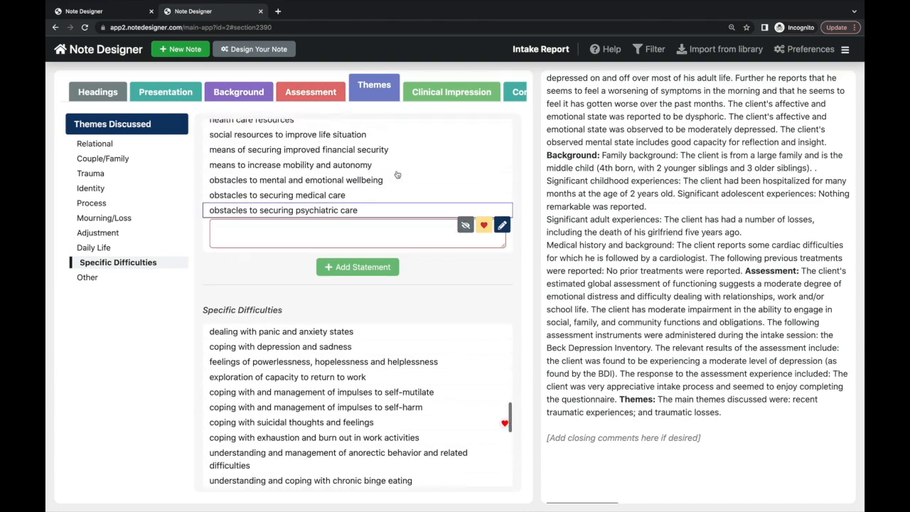
# - Enter the Clinical Observation 'The client appeared tearful and quite fatigued and listless'
pyautogui.click(419, 96)
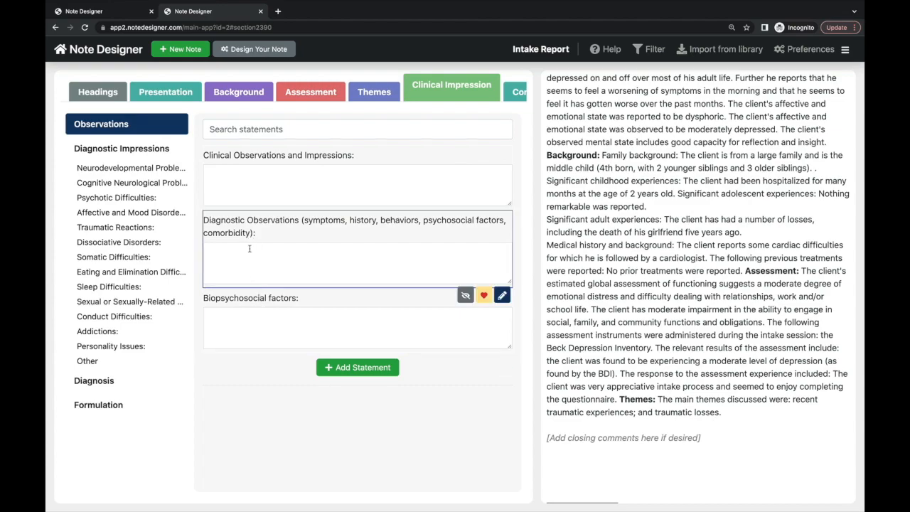
pyautogui.click(284, 184)
pyautogui.write('The cli')
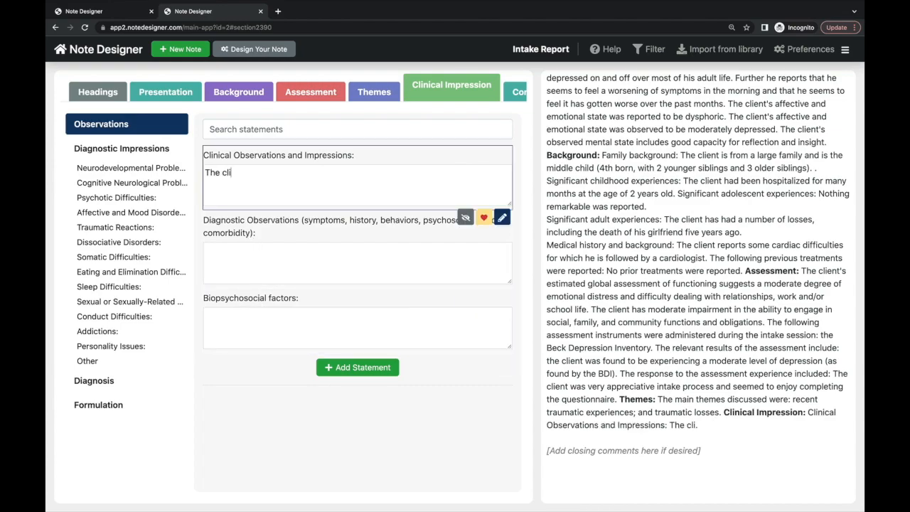
pyautogui.write('ent appeared')
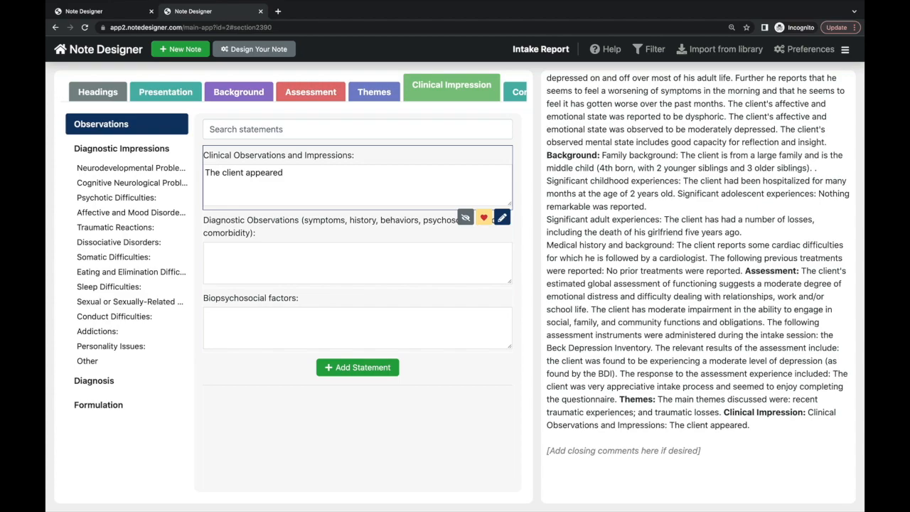
pyautogui.write(' tearful and ')
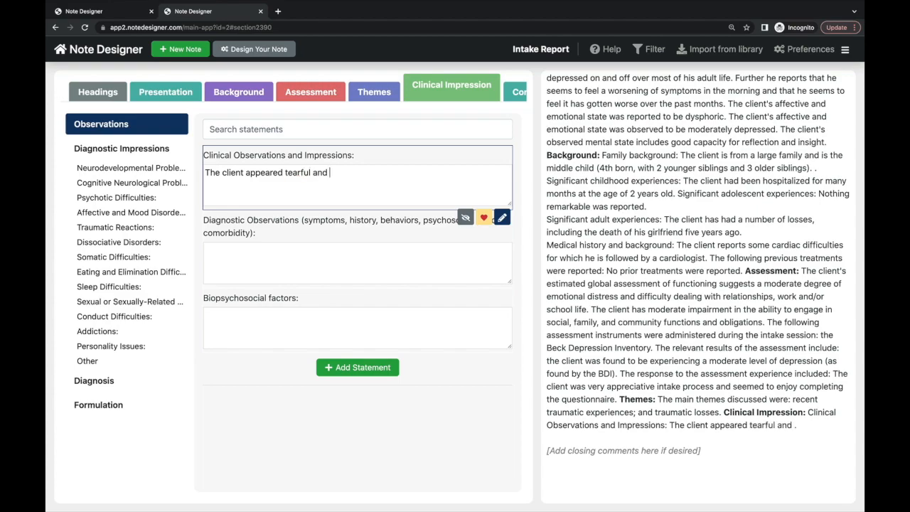
pyautogui.write('quite fatigued and listless')
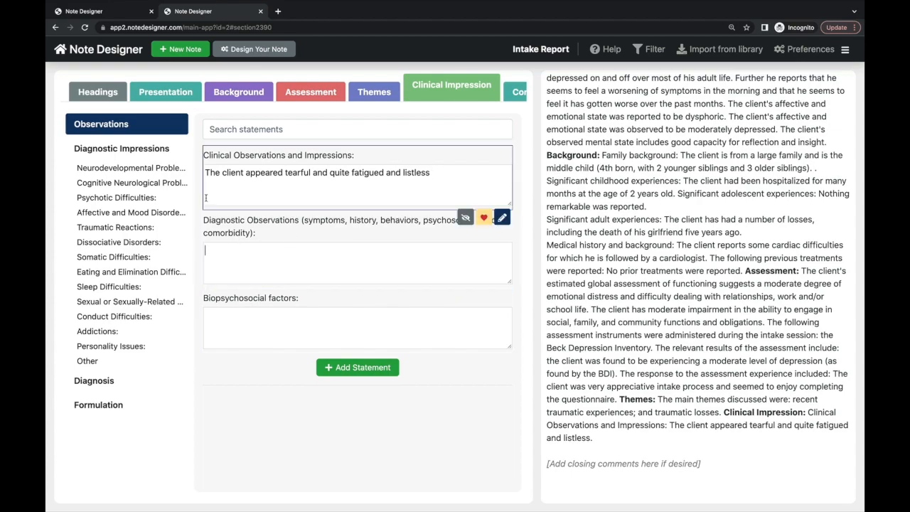
pyautogui.click(158, 151)
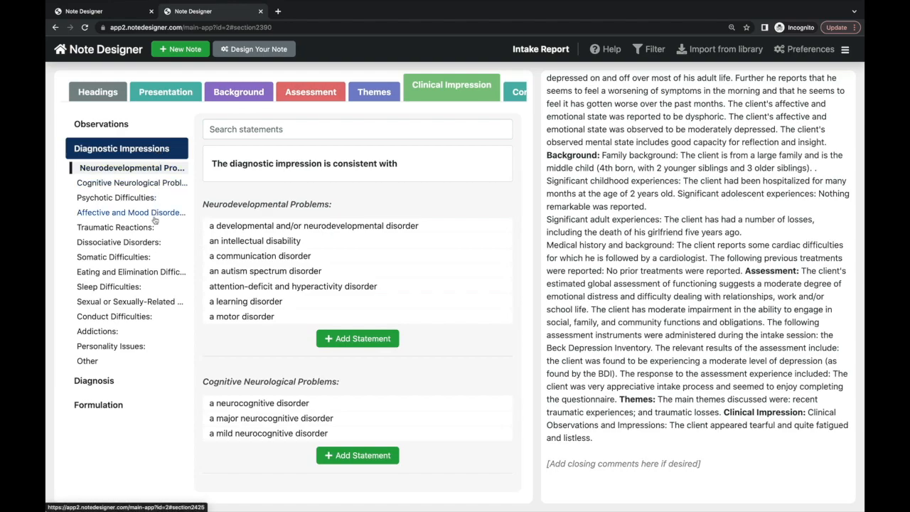
# - Add insomnia disorder and a depressive disorder to the diagnostic impression
pyautogui.click(140, 289)
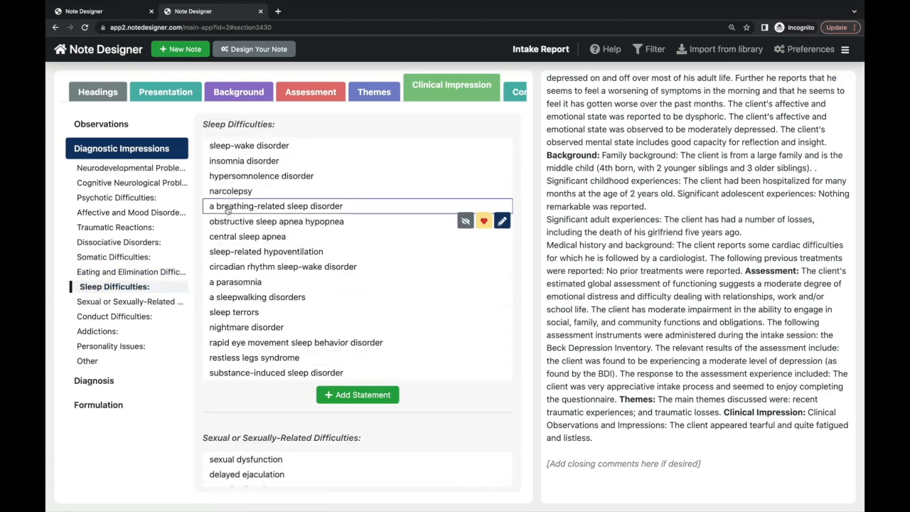
pyautogui.scroll(1, 232, 183)
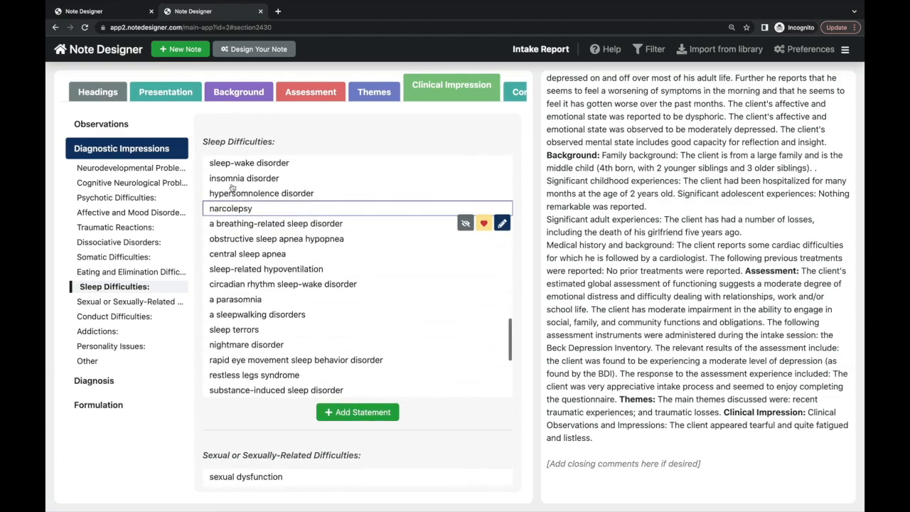
pyautogui.click(232, 183)
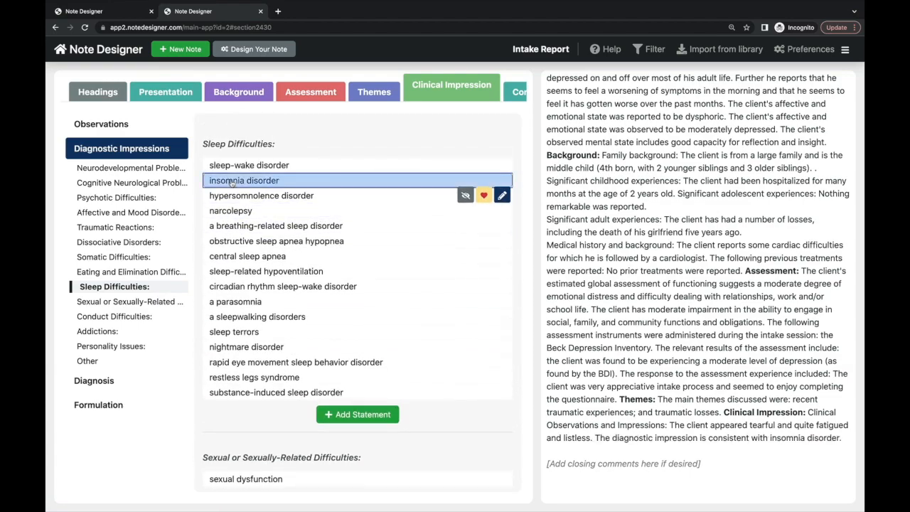
pyautogui.click(179, 215)
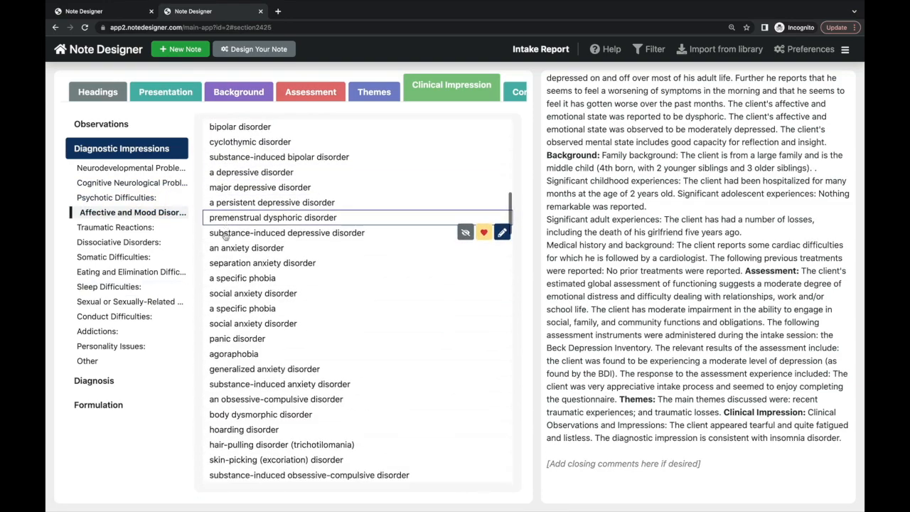
pyautogui.scroll(-3, 225, 236)
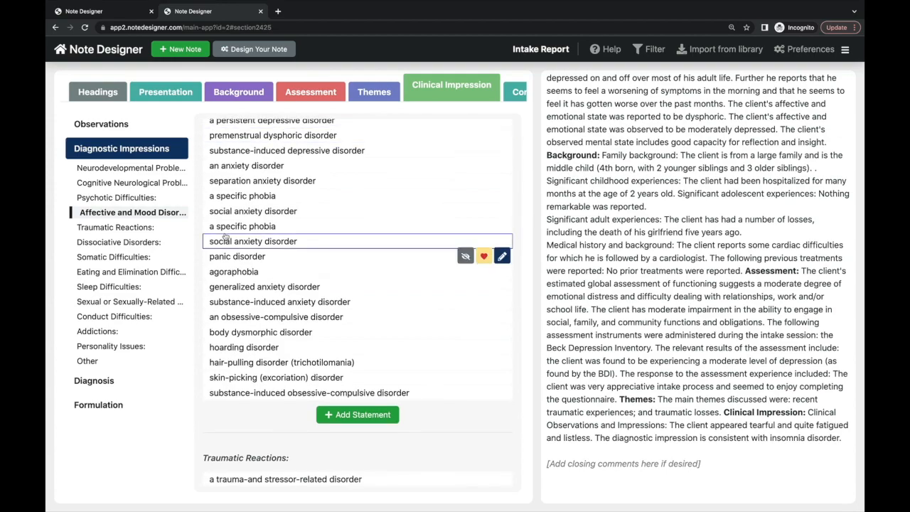
pyautogui.scroll(4, 225, 237)
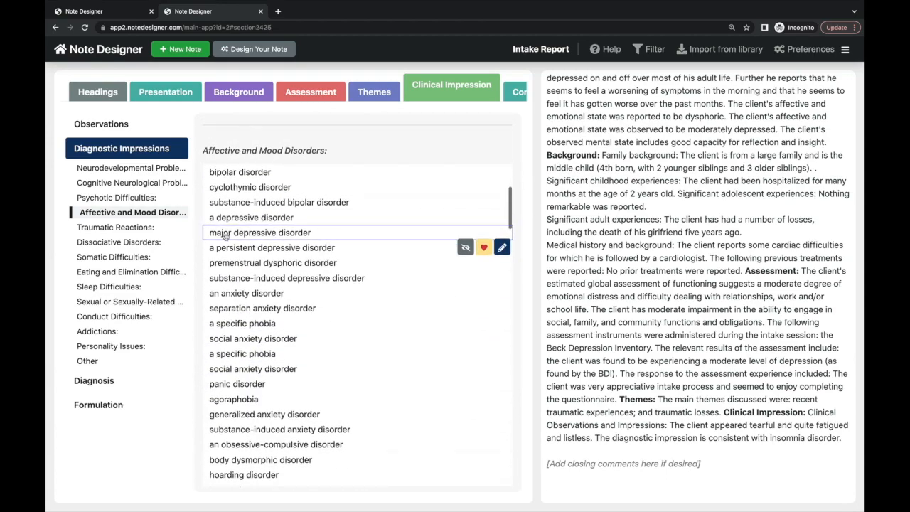
pyautogui.click(234, 200)
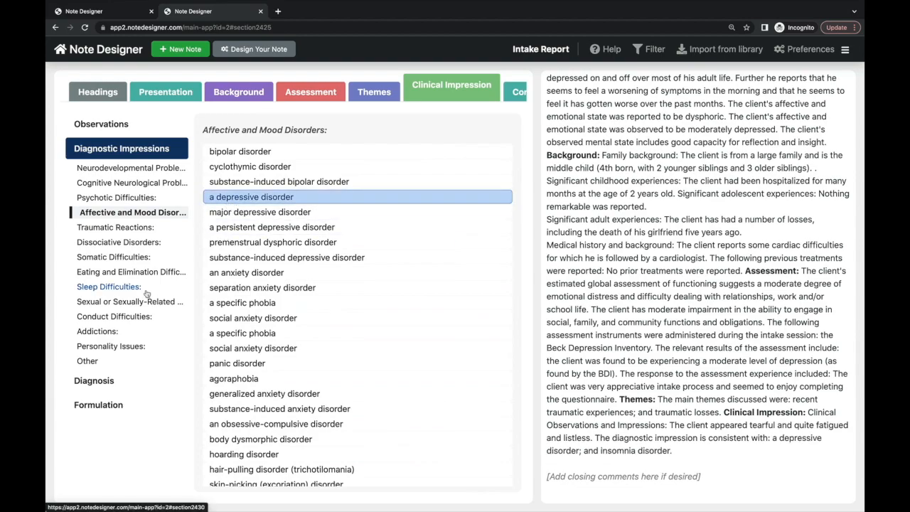
# - Paste 309.24 (F43.22) into the Medical Diagnosis field
pyautogui.click(116, 379)
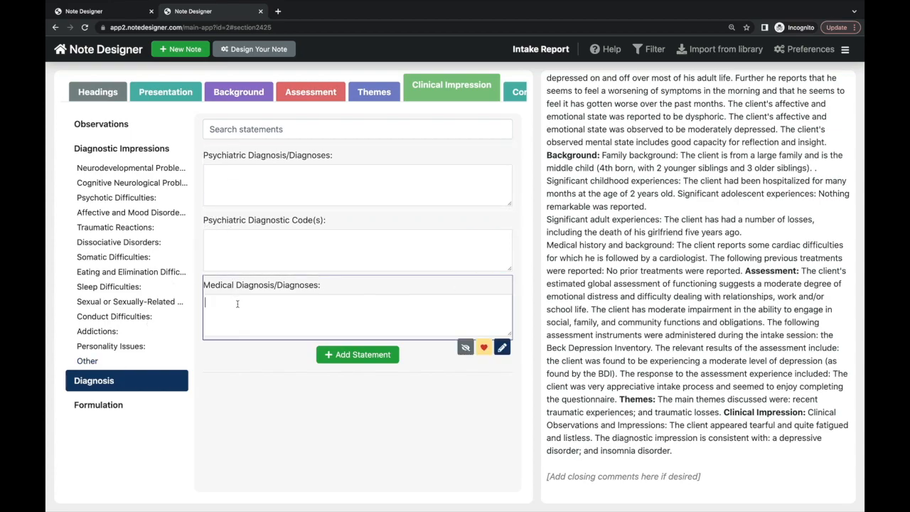
pyautogui.write('309.24 (F43.22)')
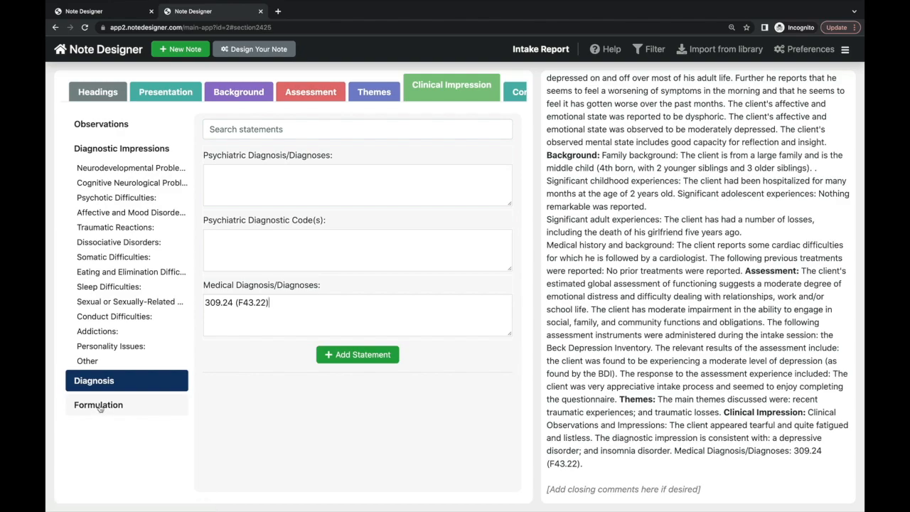
pyautogui.click(99, 405)
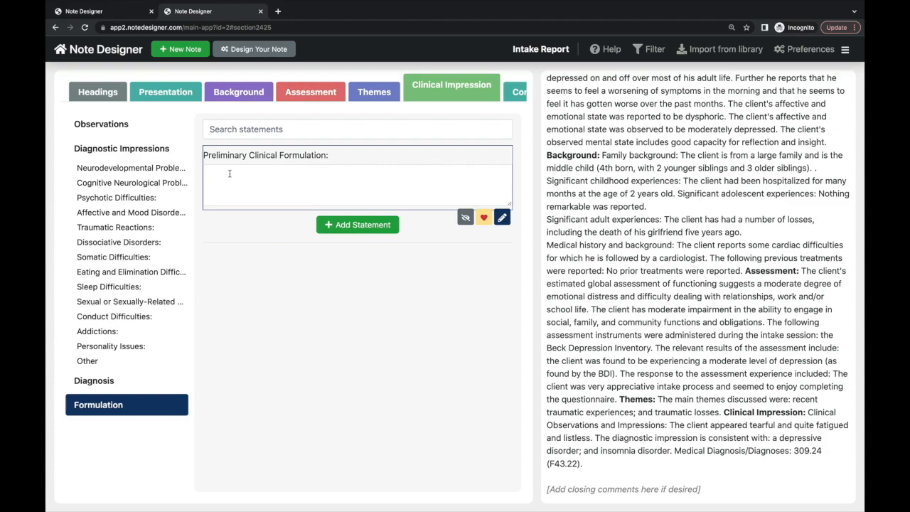
# - Write the formulation linking depressive symptoms to unresolved mourning and childhood Scarlet Fever hospitalization
pyautogui.click(296, 158)
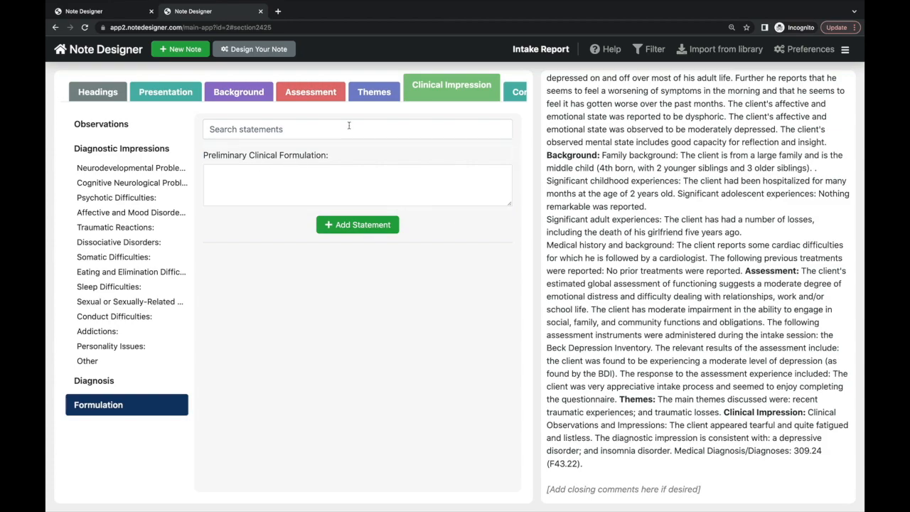
pyautogui.write('The cli')
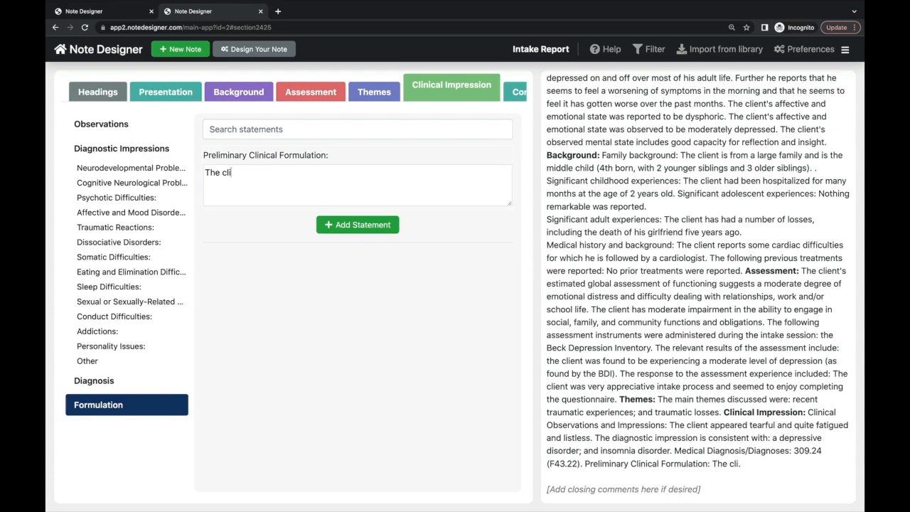
pyautogui.write("ent's depressive ")
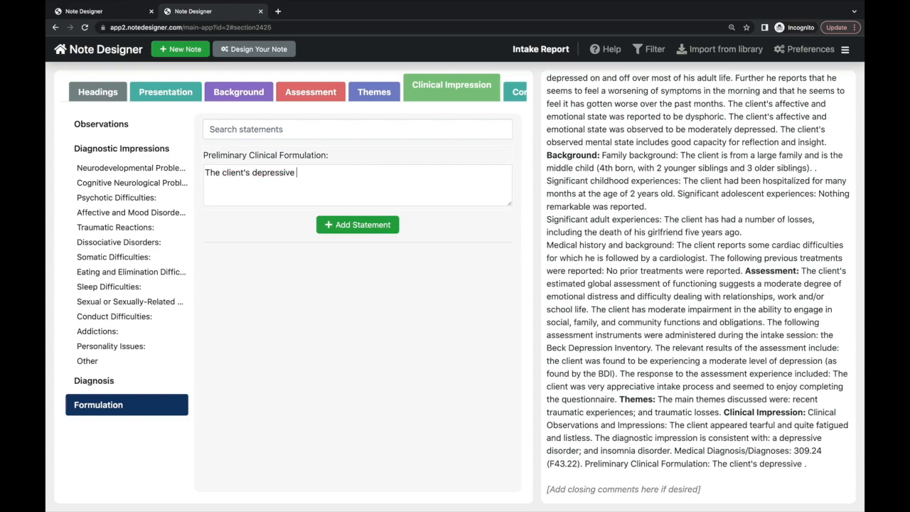
pyautogui.write('symptoms seem linked to')
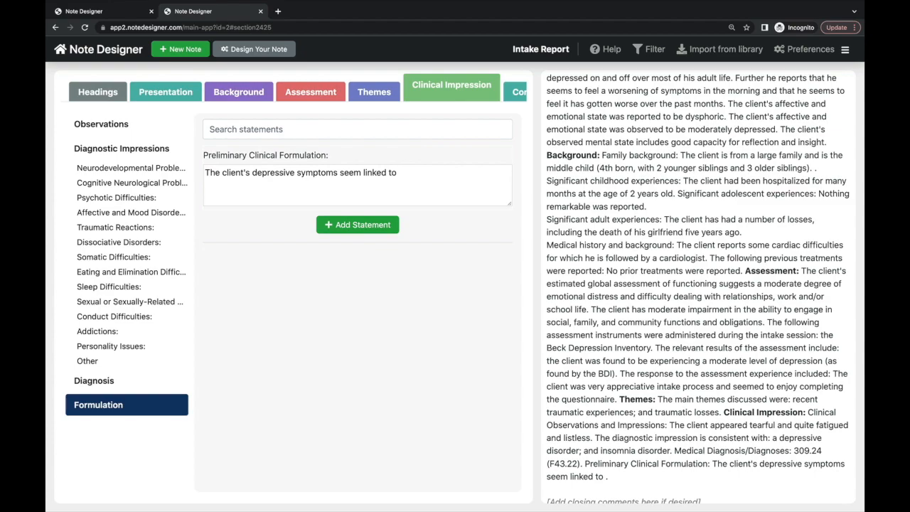
pyautogui.write(' unresolved mourning')
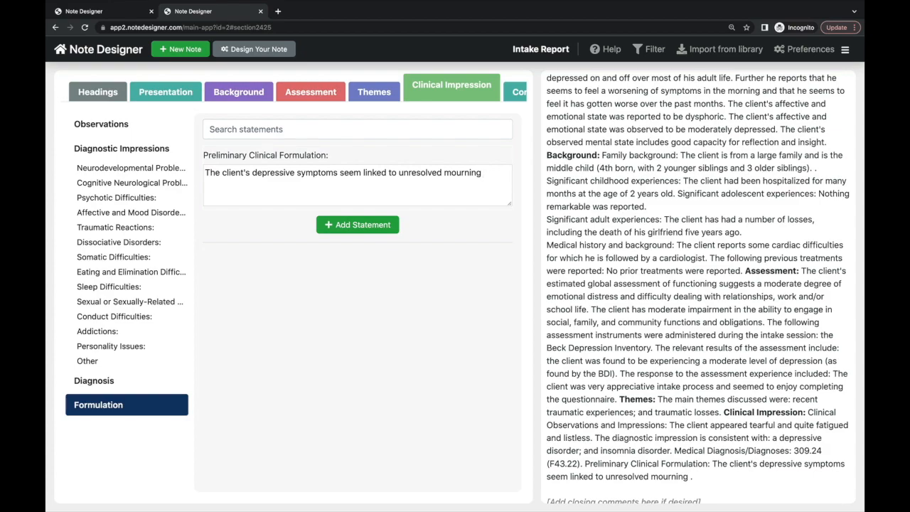
pyautogui.write(' after having l')
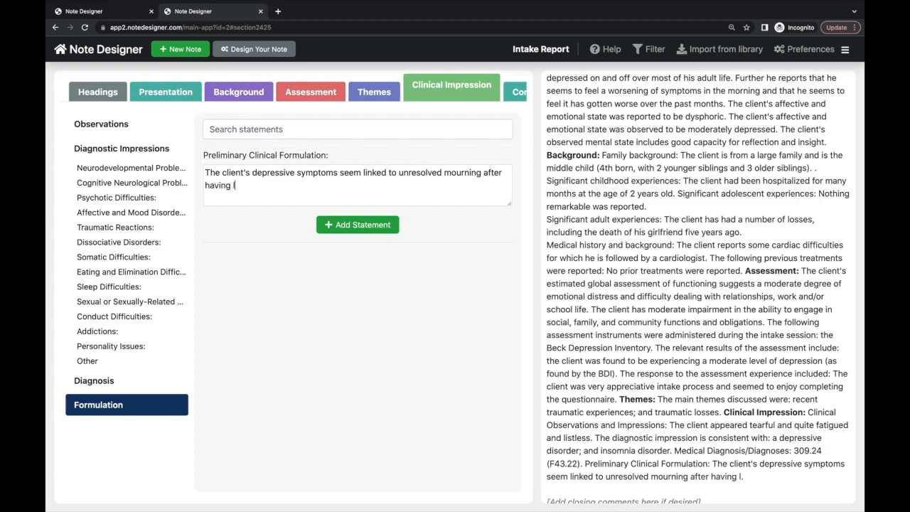
pyautogui.write('ost his girlfriend seve')
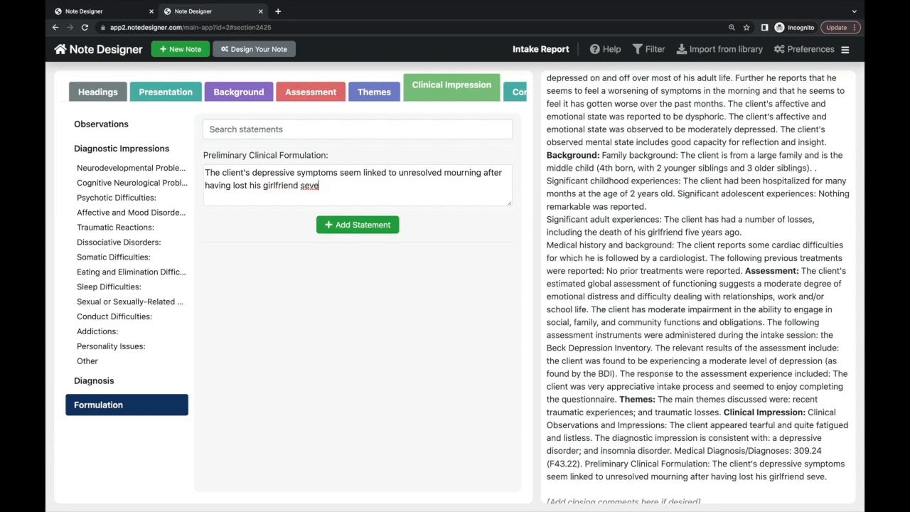
pyautogui.write('ral years aga')
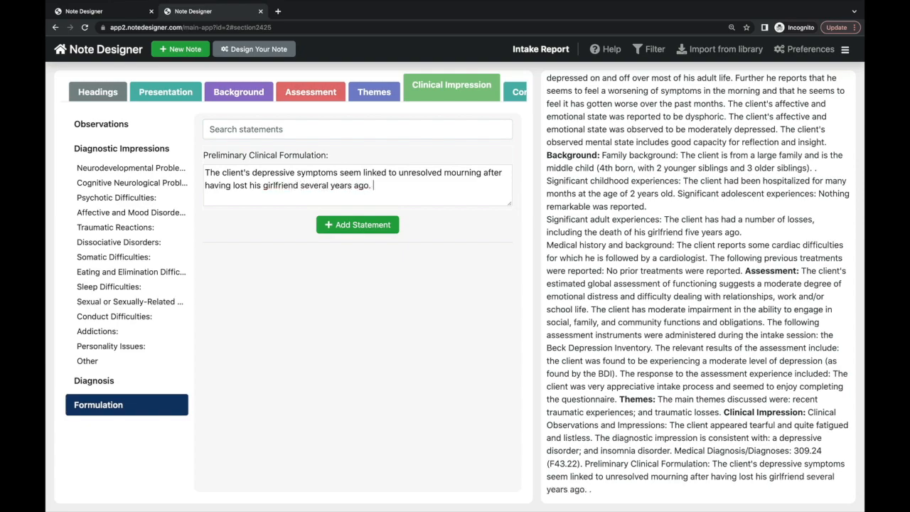
pyautogui.write('  It may be that this loss also triggered a')
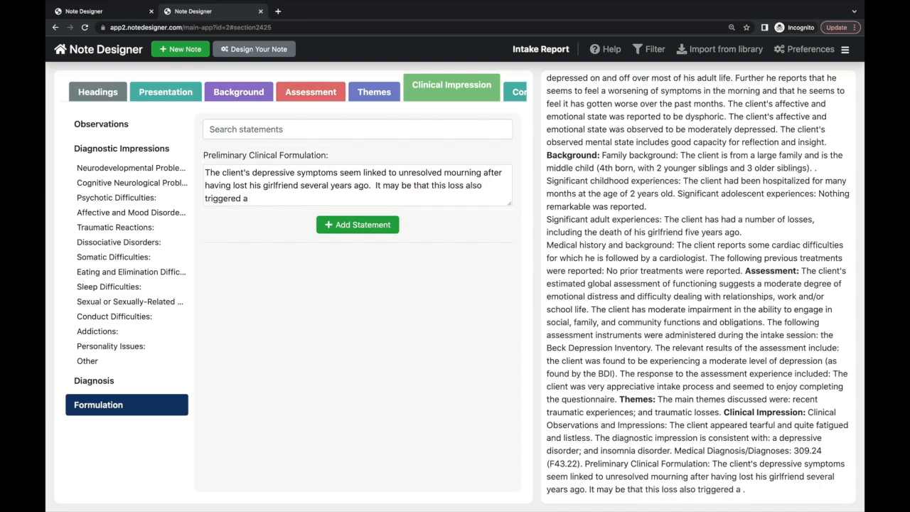
pyautogui.write(' reliving of ')
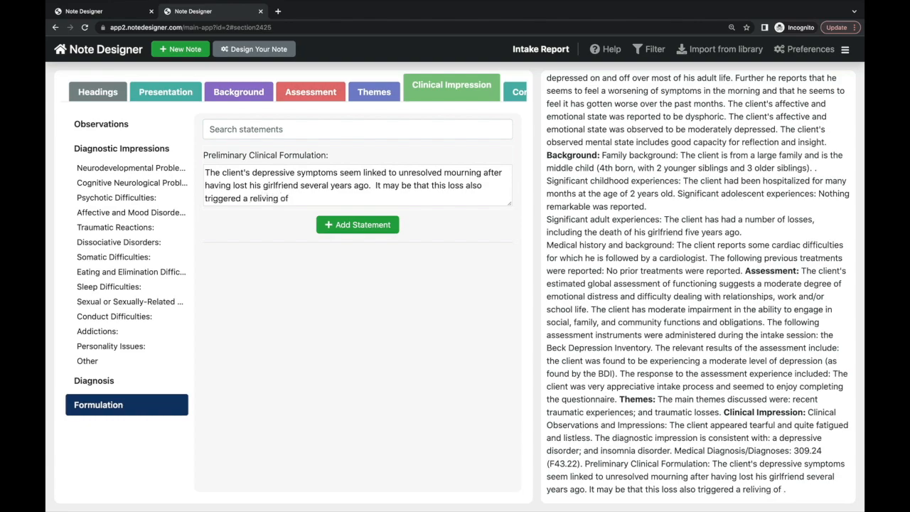
pyautogui.write('the early loss of ')
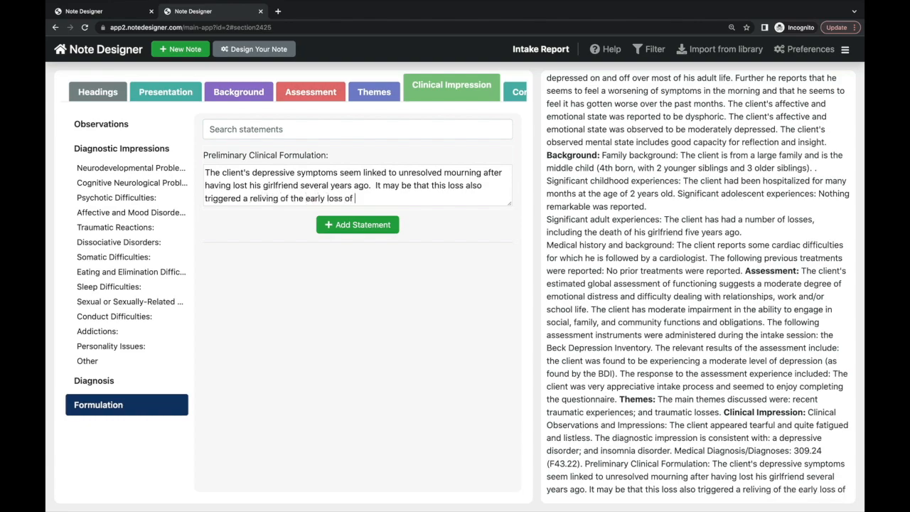
pyautogui.write('his family that he experienced ')
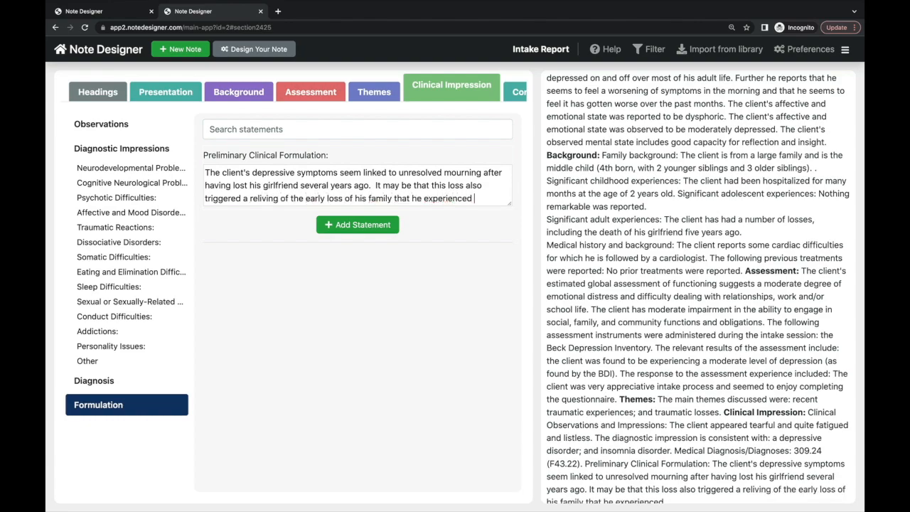
pyautogui.write('when as a child he had been ')
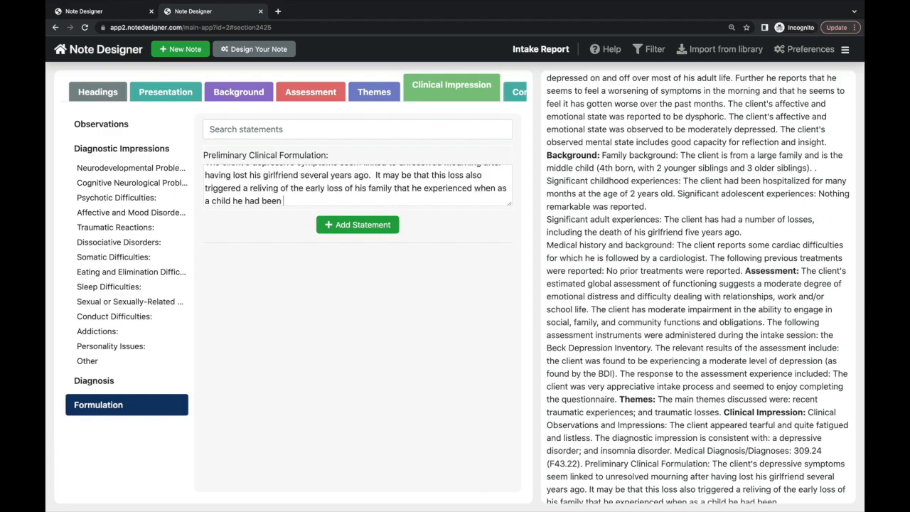
pyautogui.write('hospitalized for ')
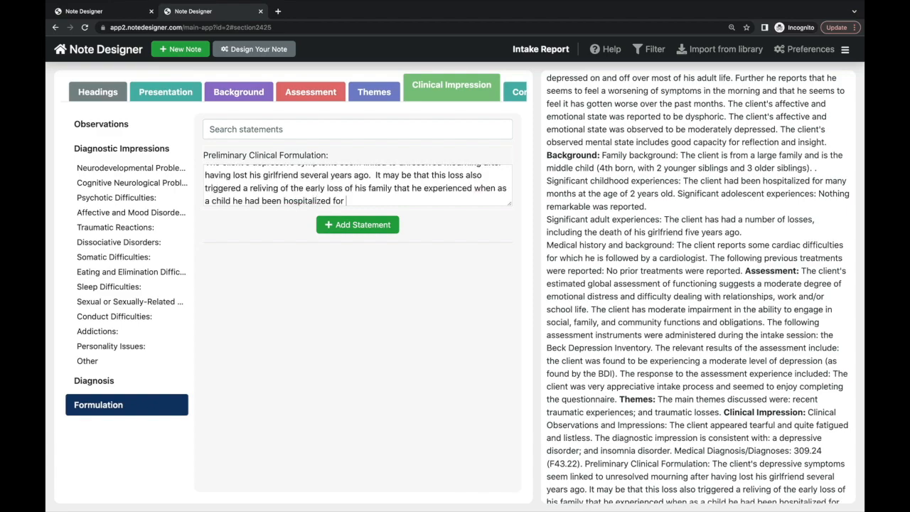
pyautogui.write('several months for an illness ')
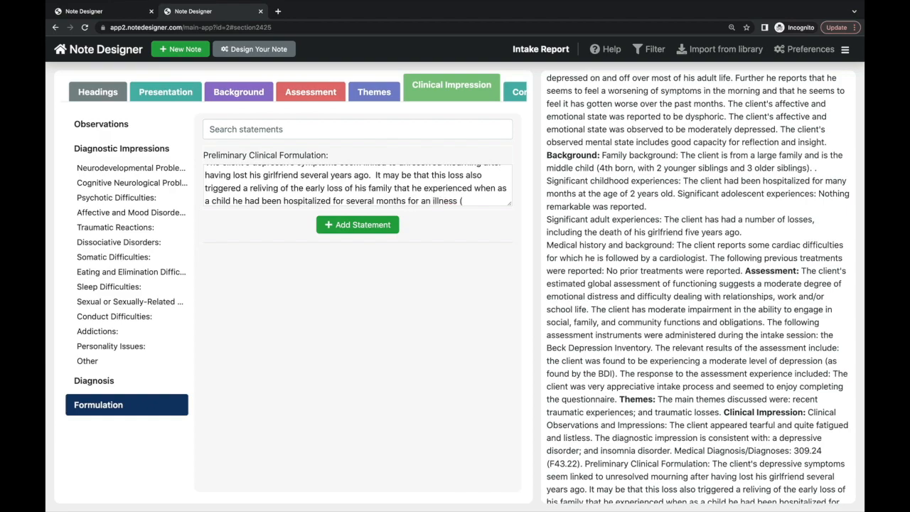
pyautogui.write('(scarlet')
pyautogui.write(' Fever')
pyautogui.write(').')
pyautogui.write('  Though')
pyautogui.write(' quite depressed, the c')
pyautogui.write('lient is v')
pyautogui.write('ery open and enthusiastic ab')
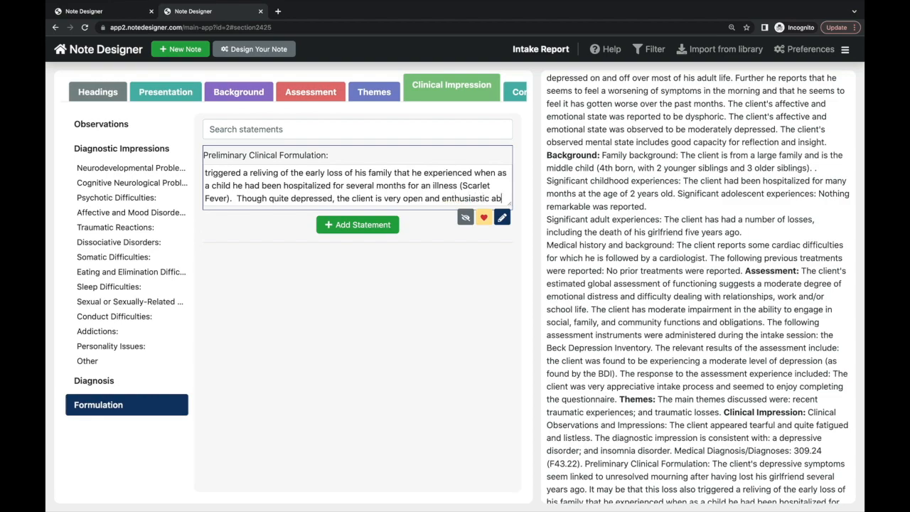
pyautogui.write('out commencing a therapy to help him better understand his difficluties')
pyautogui.press('BackSpace')
pyautogui.press('BackSpace')
pyautogui.press('BackSpace')
pyautogui.press('BackSpace')
pyautogui.press('BackSpace')
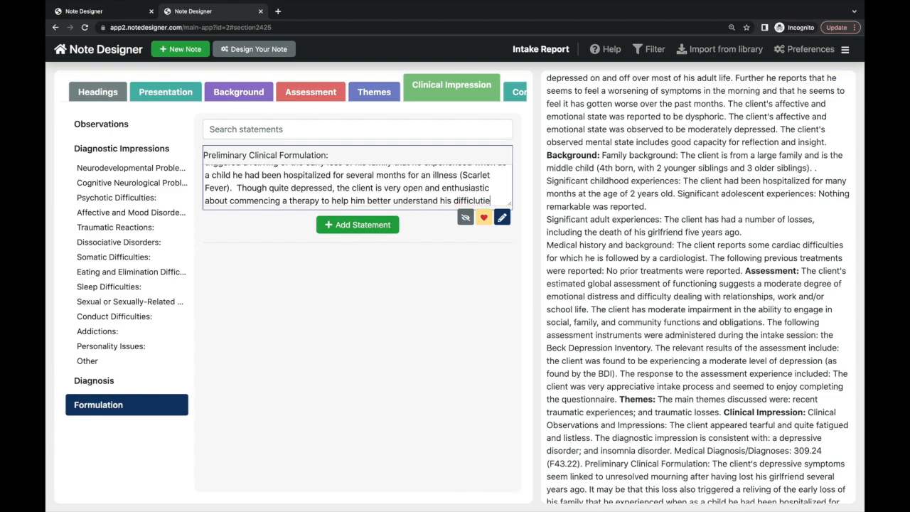
pyautogui.write('ulties')
pyautogui.click(282, 215)
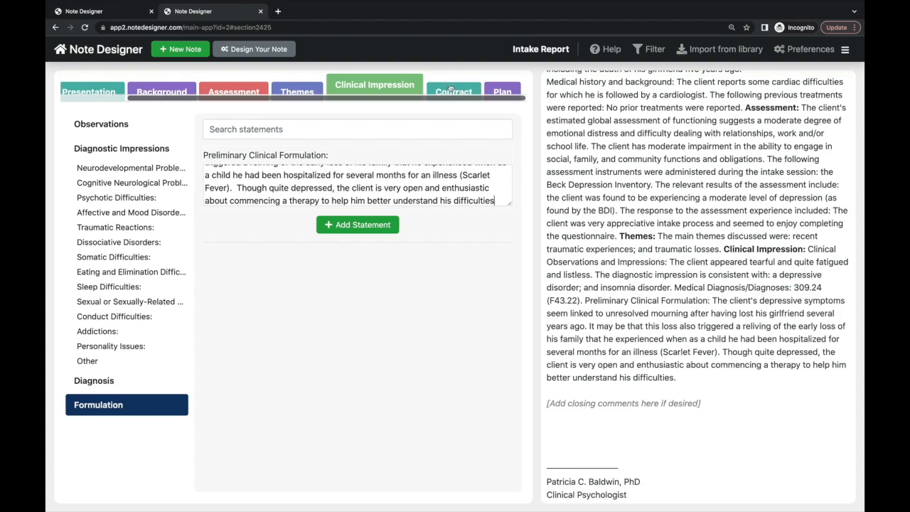
pyautogui.click(450, 88)
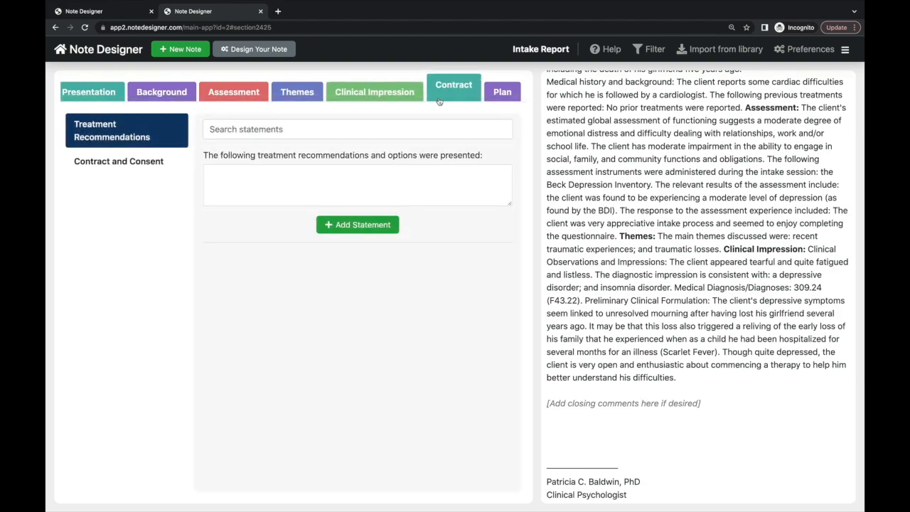
# - Type the Treatment Recommendations: exploratory psychodynamic psychotherapy and possible psychiatry referral for medication
pyautogui.click(392, 171)
pyautogui.write('It ws')
pyautogui.press('BackSpace')
pyautogui.press('BackSpace')
pyautogui.press('BackSpace')
pyautogui.write('was recommended that the client commence an exploratory')
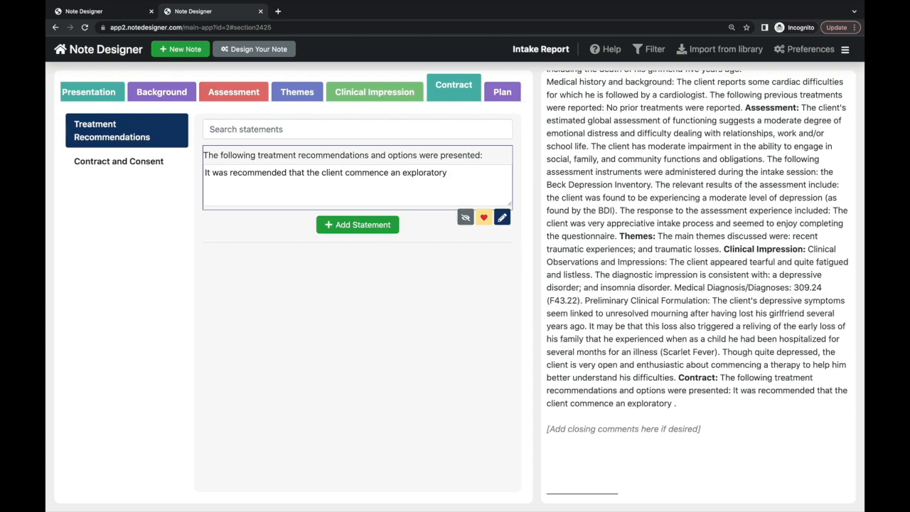
pyautogui.write(' psychody')
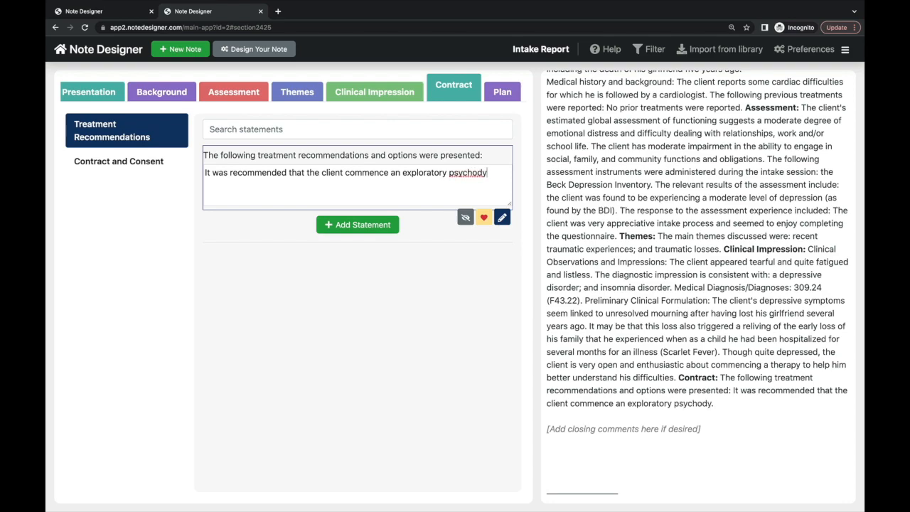
pyautogui.write('namic psychotherapy')
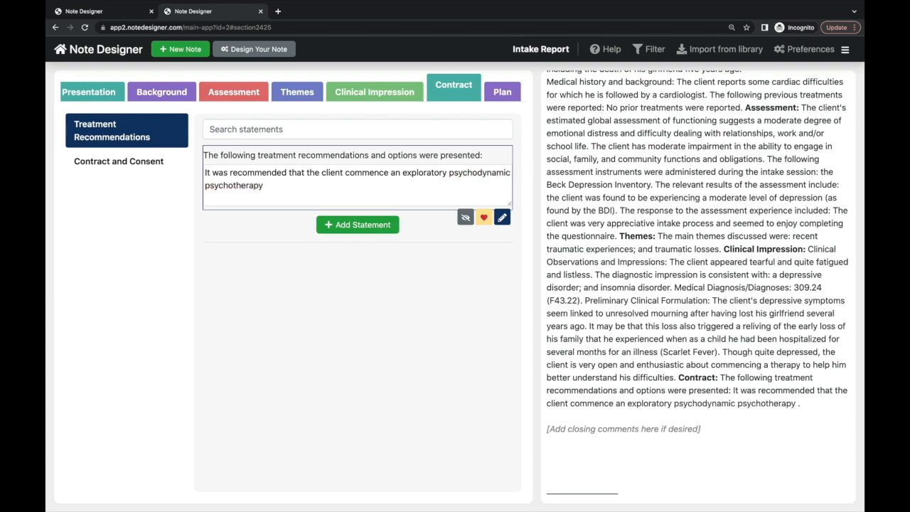
pyautogui.write(' to help address the u')
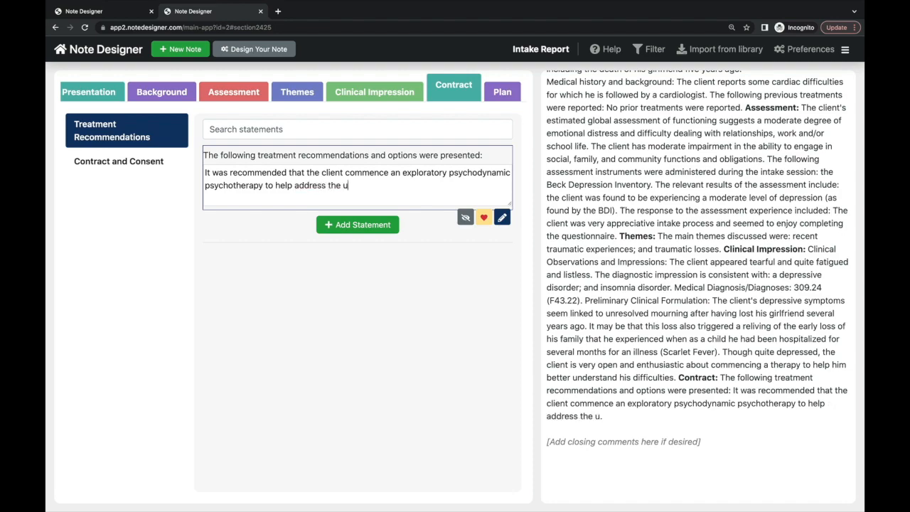
pyautogui.write('nderlying meaning of his depressi')
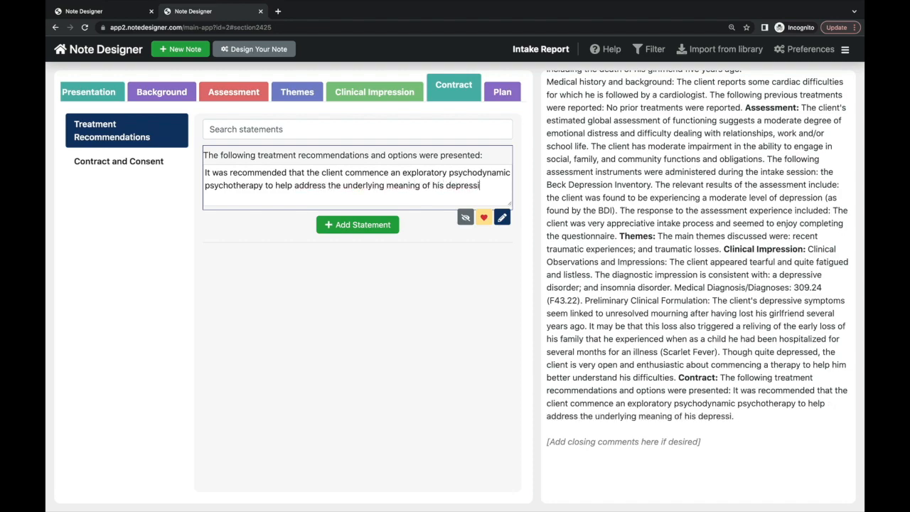
pyautogui.write('ve symptoms. The client may also be referred to the ')
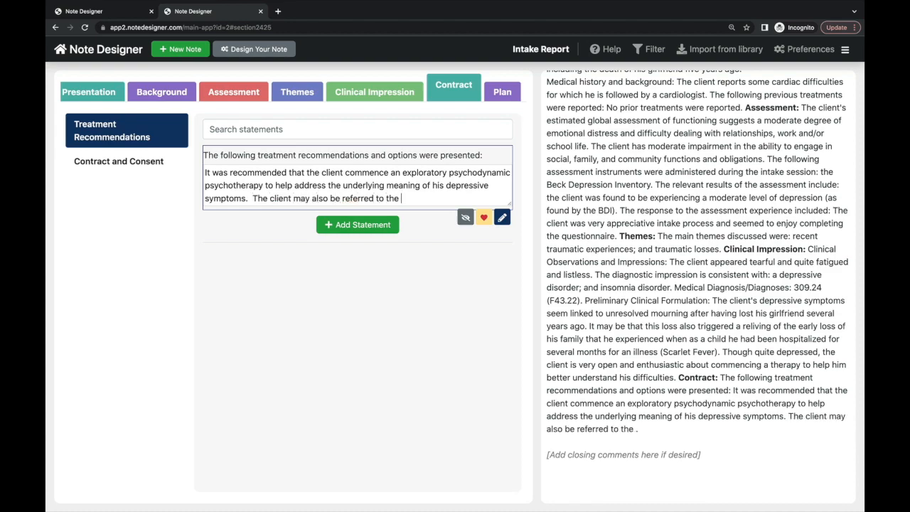
pyautogui.write('psychiatry department f')
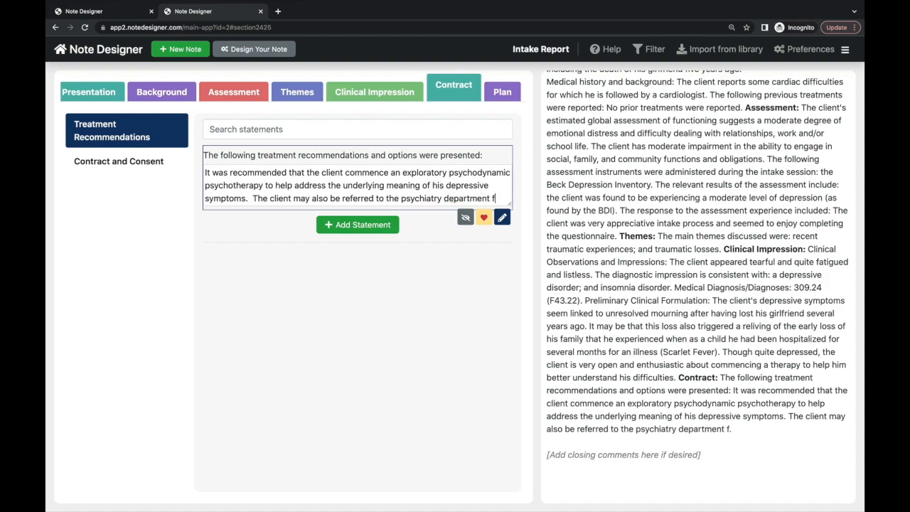
pyautogui.write('or a medication evaluation')
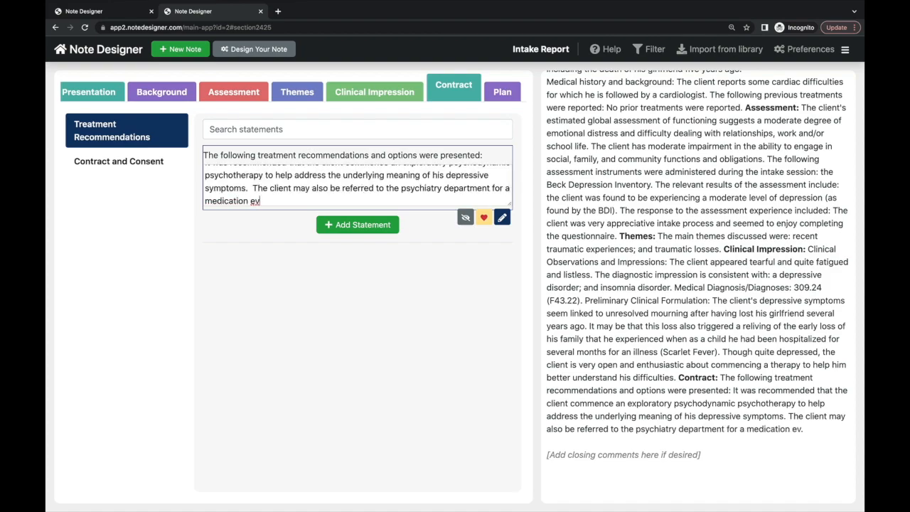
# - Describe the contract: cancelation policy, attendance, confidentiality limits and the 100-dollar fee confirmed today
pyautogui.click(129, 163)
pyautogui.write('The client w')
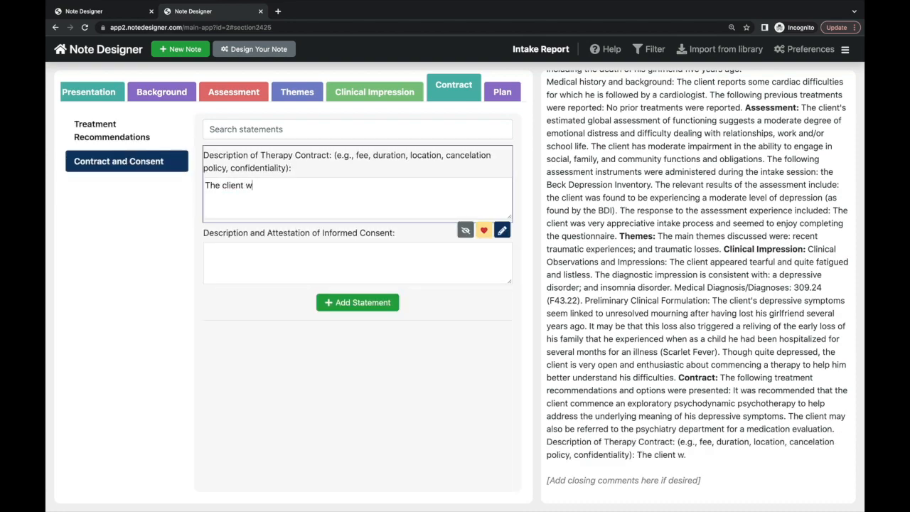
pyautogui.write('as informed ')
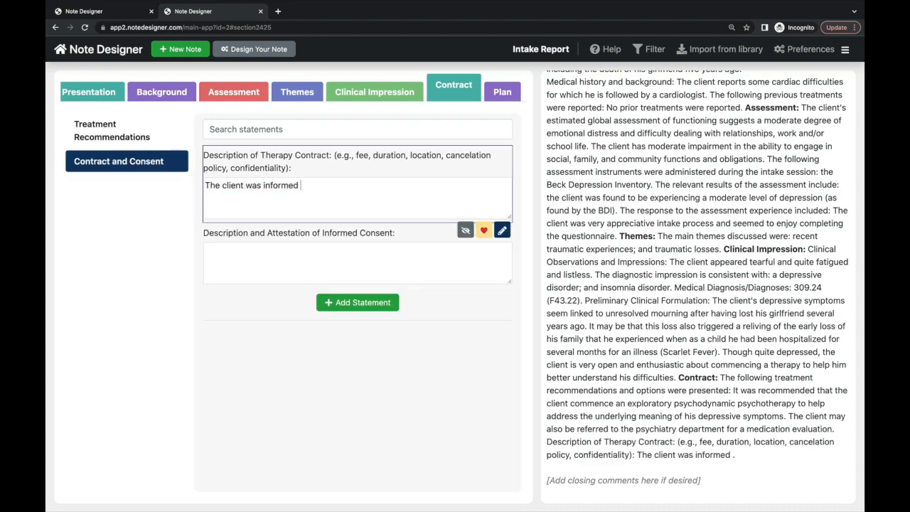
pyautogui.write('about my ca')
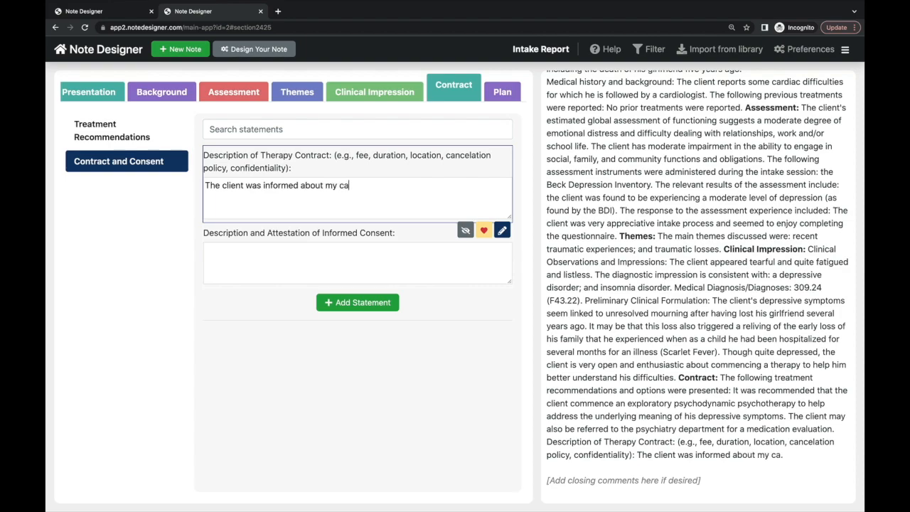
pyautogui.write('ncelation policy, the importance of re')
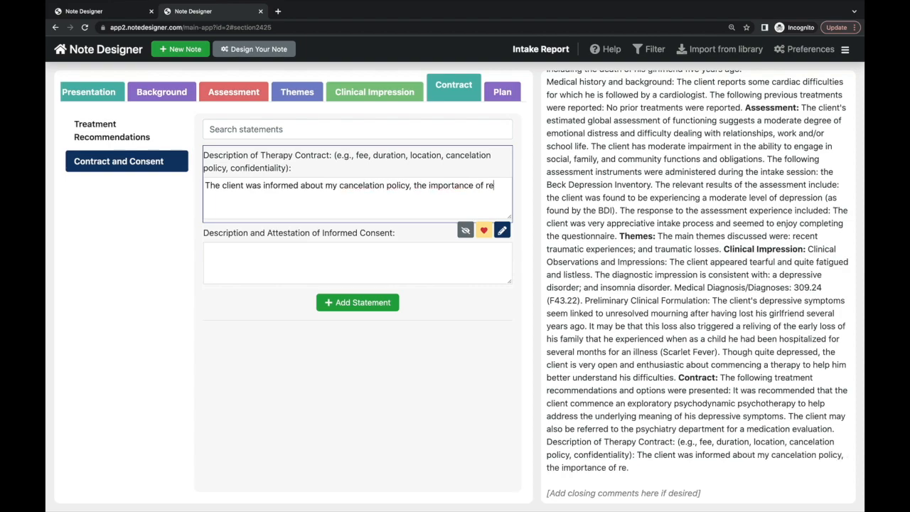
pyautogui.write('gular attendance and')
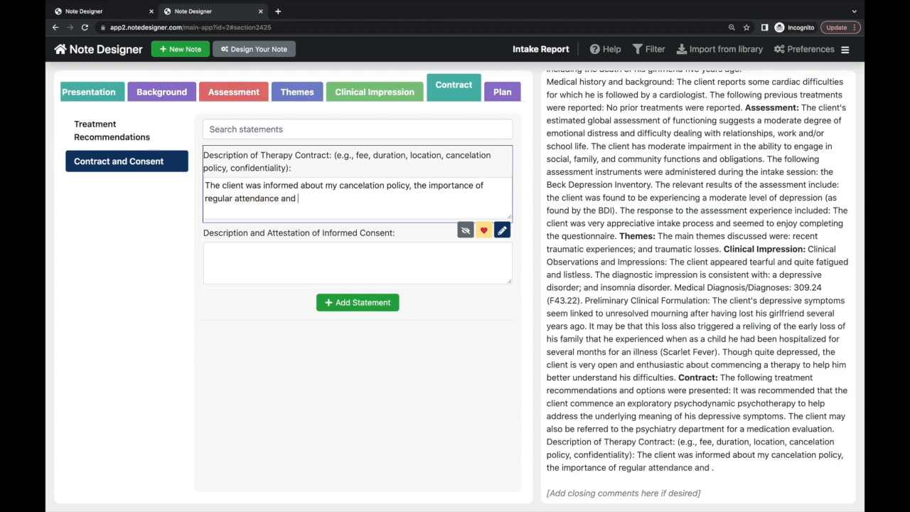
pyautogui.press('BackSpace')
pyautogui.write('s well as the limits to confidentiality')
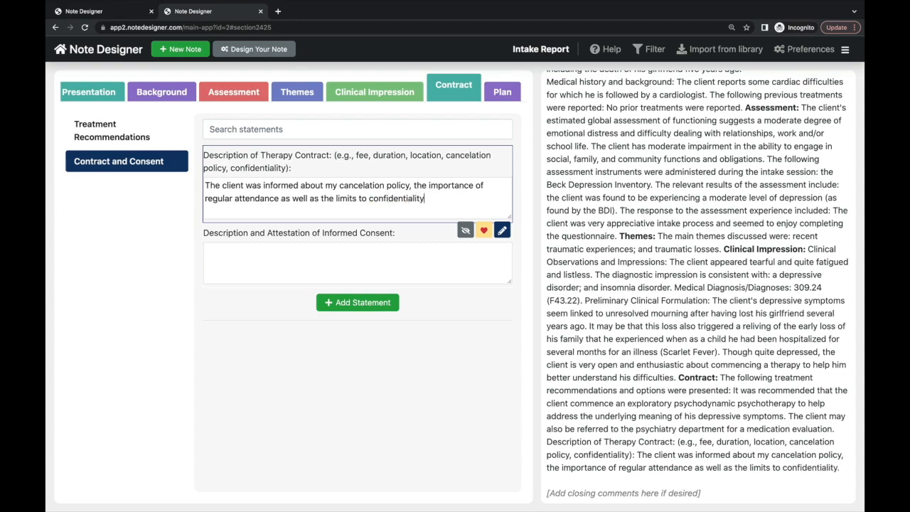
pyautogui.write('.  The fee of 100 doll')
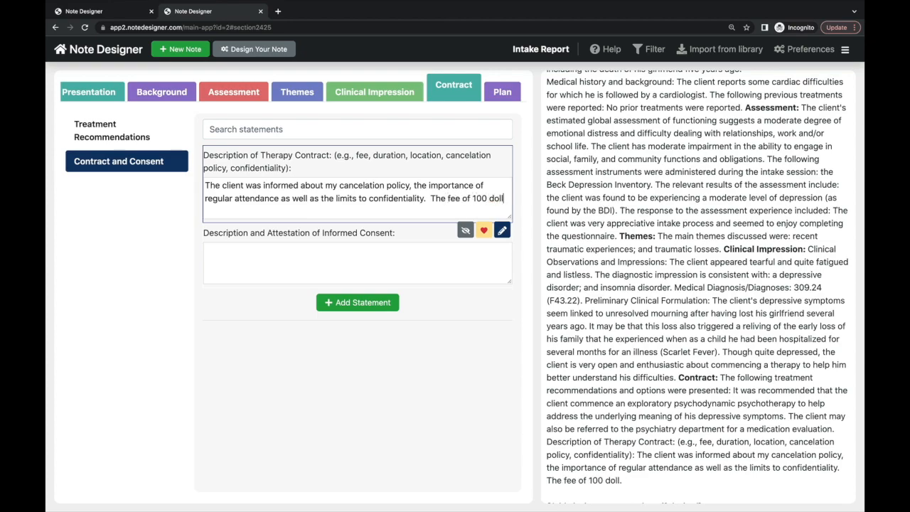
pyautogui.write('ars per session had already been agreed to')
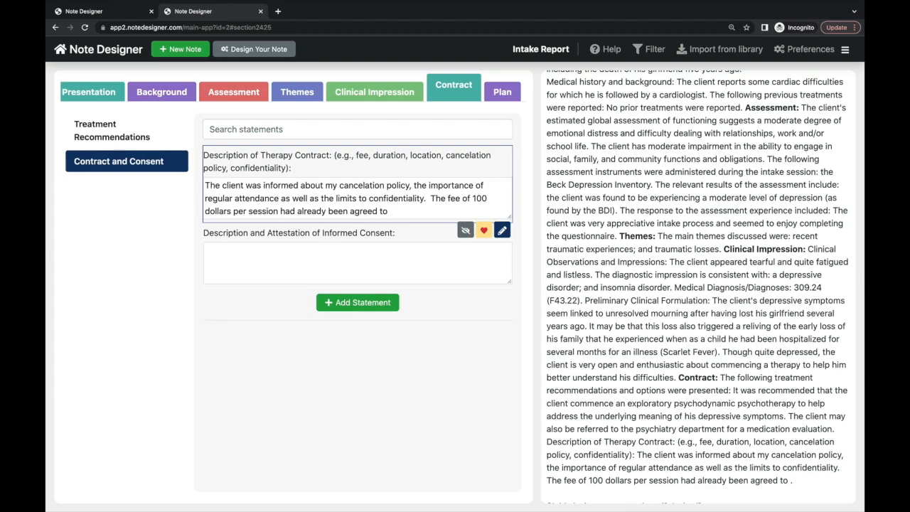
pyautogui.write(' on the telephon')
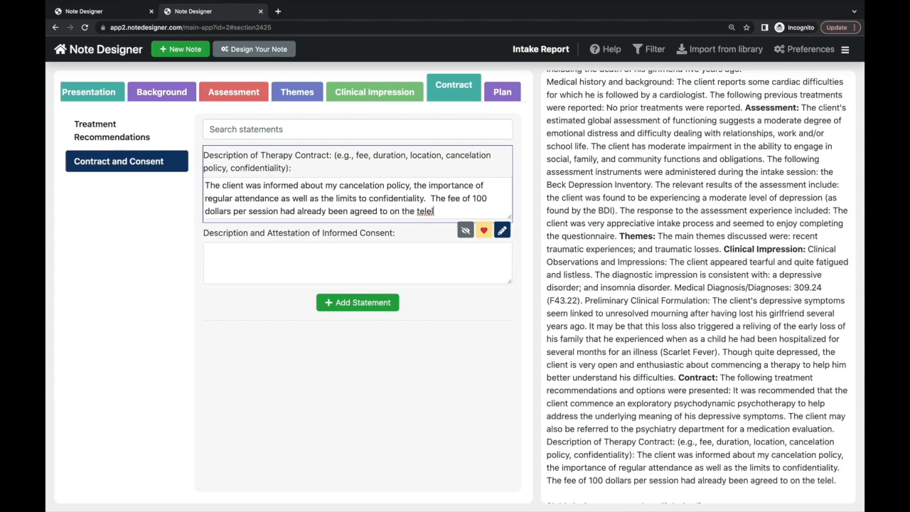
pyautogui.write('e ')
pyautogui.write('inta')
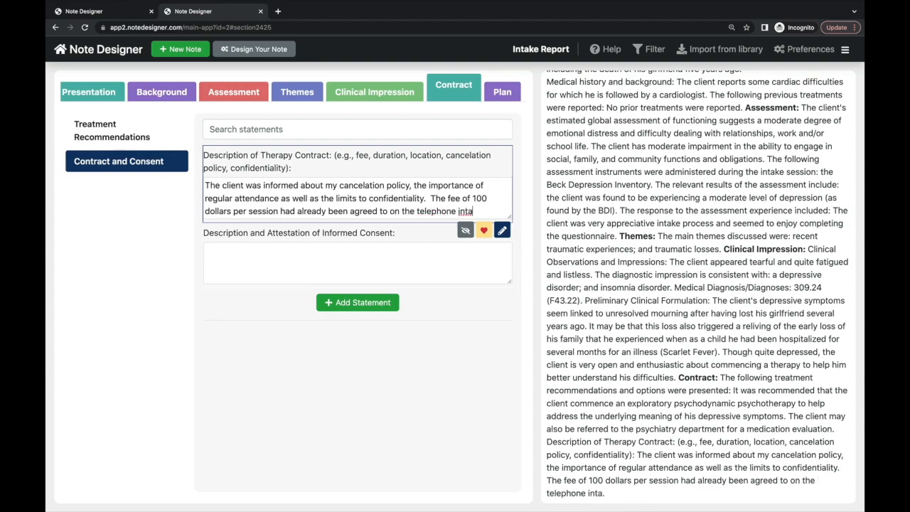
pyautogui.write('ke, and was ')
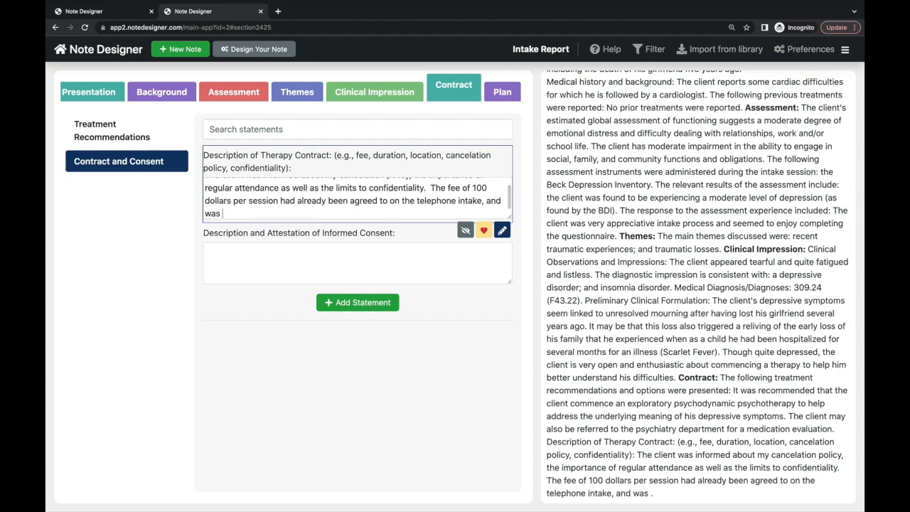
pyautogui.write('confirmed furthe rt')
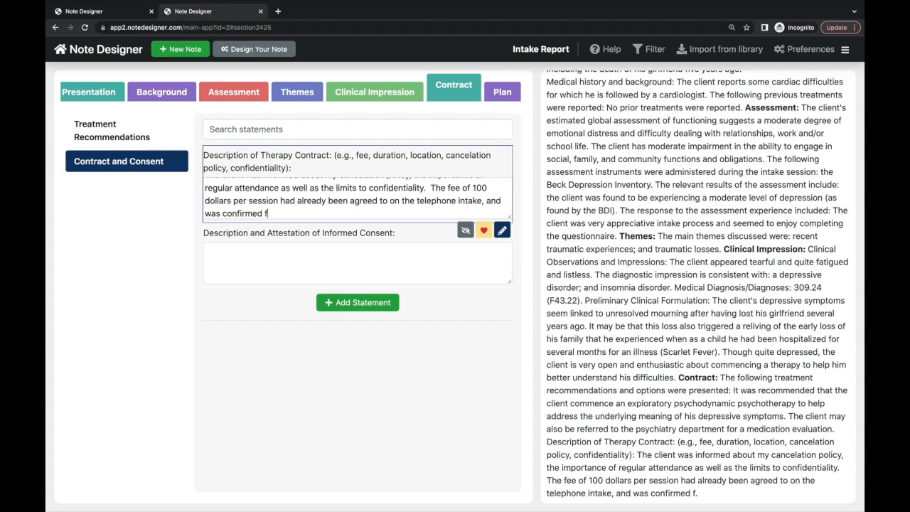
pyautogui.press('BackSpace')
pyautogui.press('BackSpace')
pyautogui.press('BackSpace')
pyautogui.write('r today.')
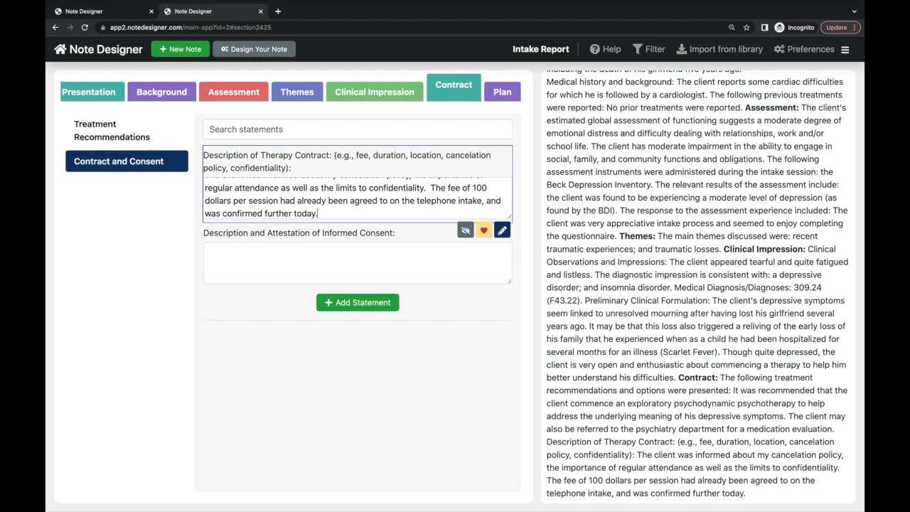
# - Enter 'The client completed my consent to treatment form (please see attached)' as informed consent
pyautogui.click(237, 251)
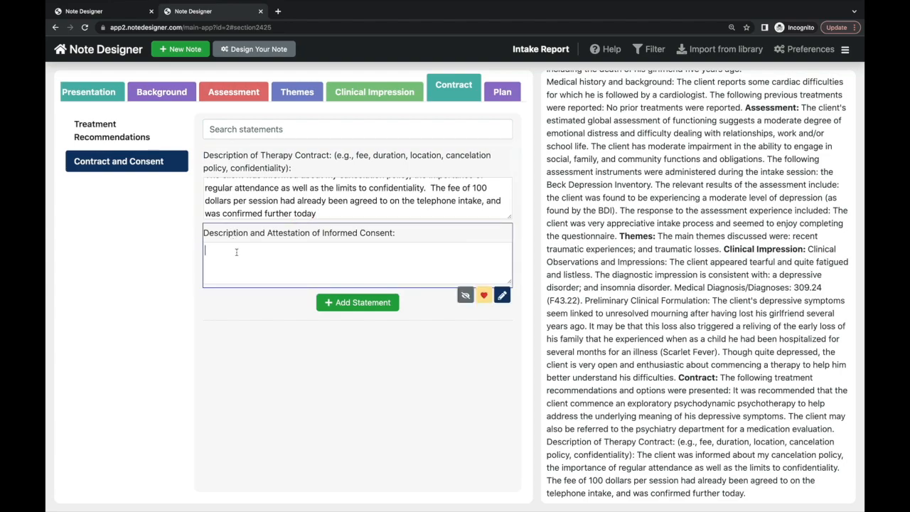
pyautogui.write('The client complet')
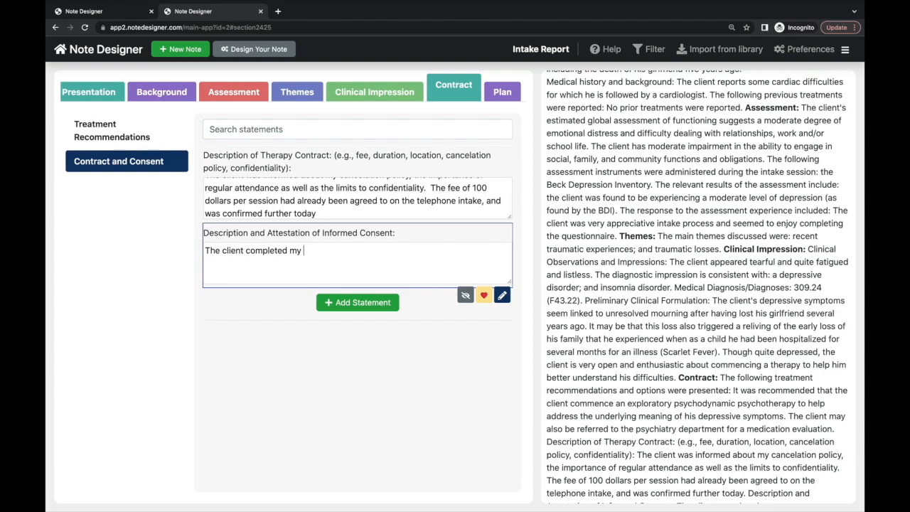
pyautogui.write('ed my consent to treatment form (please see attached')
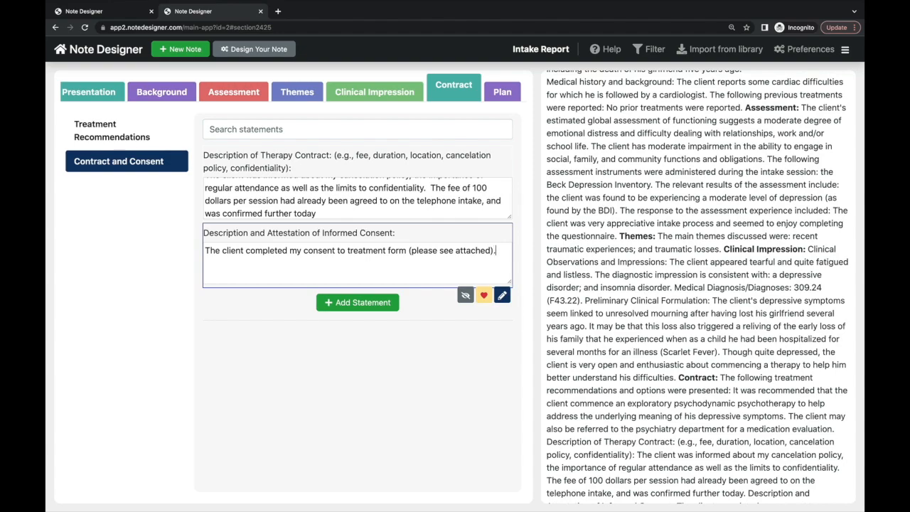
# - Set the Plan's primary goal to 'resolution of the client's depressed mood'
pyautogui.click(502, 93)
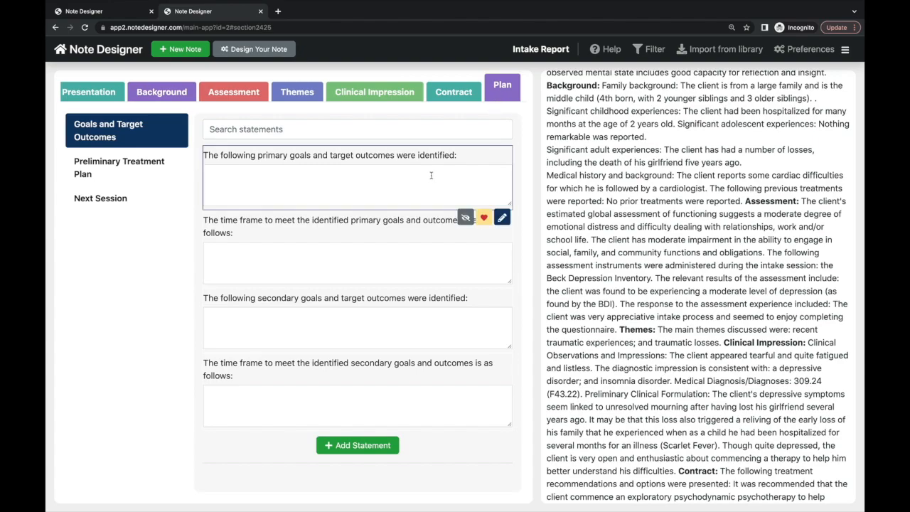
pyautogui.click(155, 164)
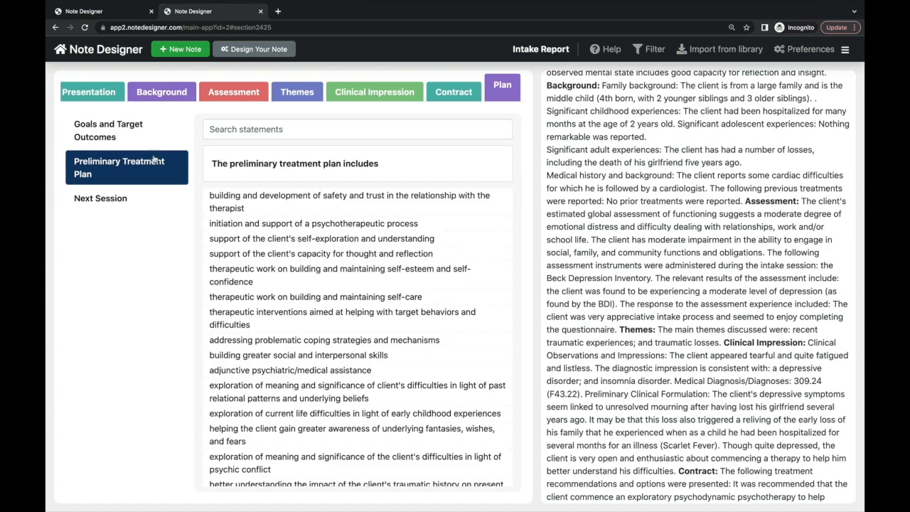
pyautogui.click(151, 135)
pyautogui.moveTo(239, 171)
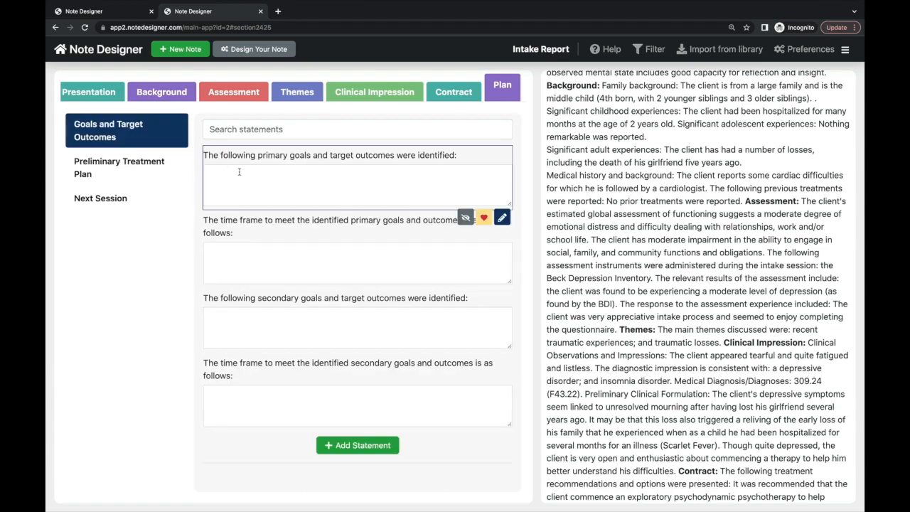
pyautogui.moveTo(243, 259)
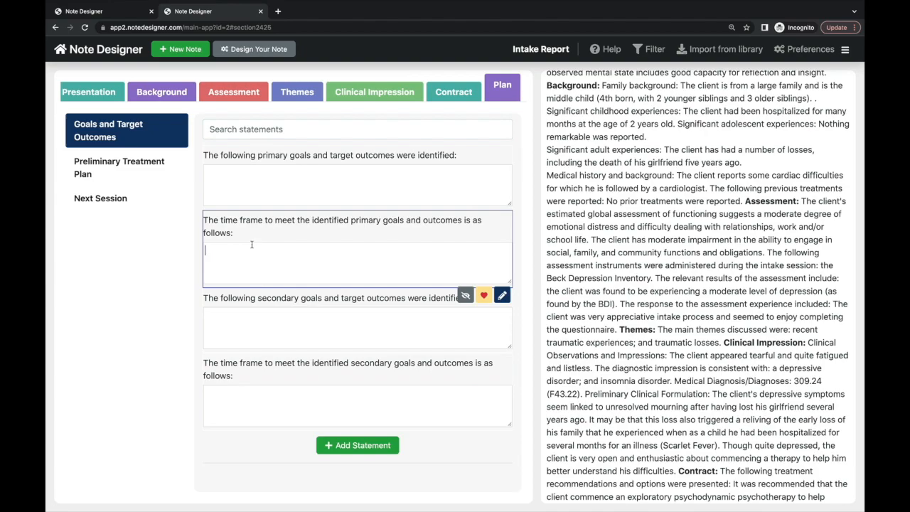
pyautogui.click(246, 171)
pyautogui.write('resolution fo the')
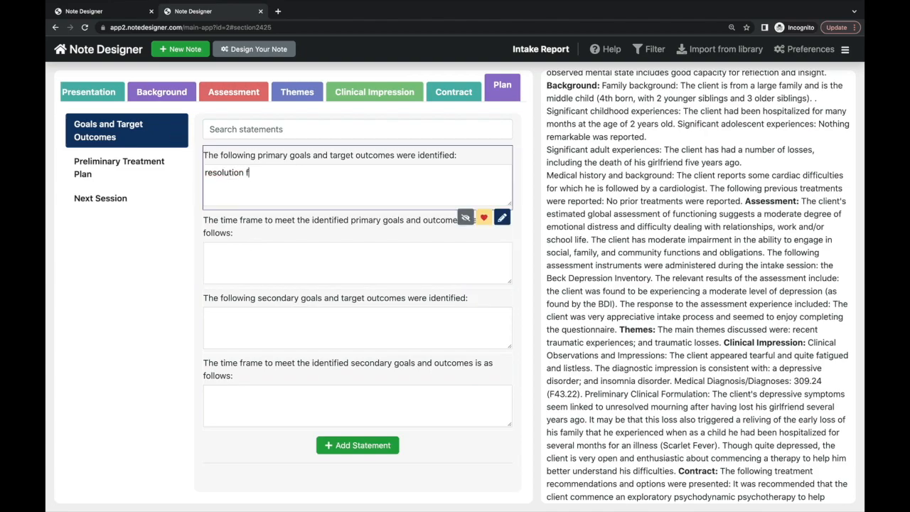
pyautogui.press('BackSpace')
pyautogui.press('BackSpace')
pyautogui.press('BackSpace')
pyautogui.press('BackSpace')
pyautogui.press('BackSpace')
pyautogui.press('BackSpace')
pyautogui.write("of the client's depressed mood")
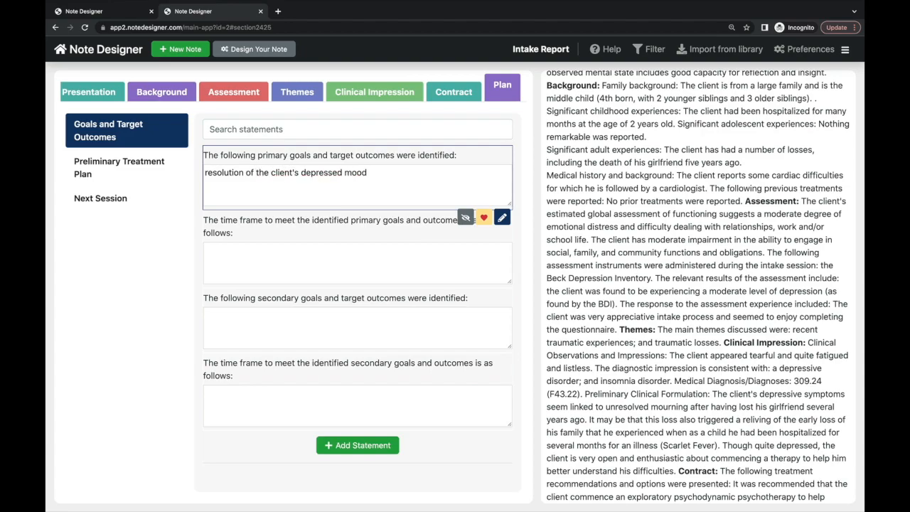
# - Set the primary goal's time frame to six months
pyautogui.click(249, 221)
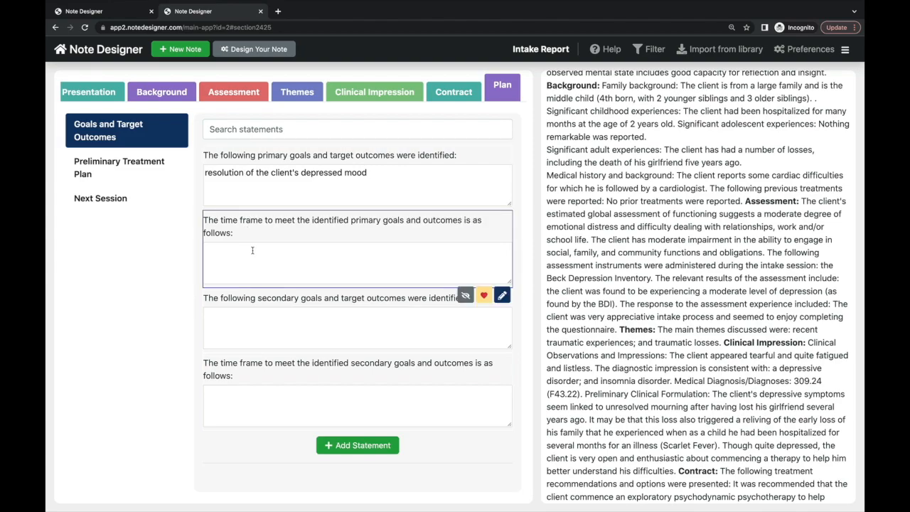
pyautogui.write('six months')
pyautogui.press('Tab')
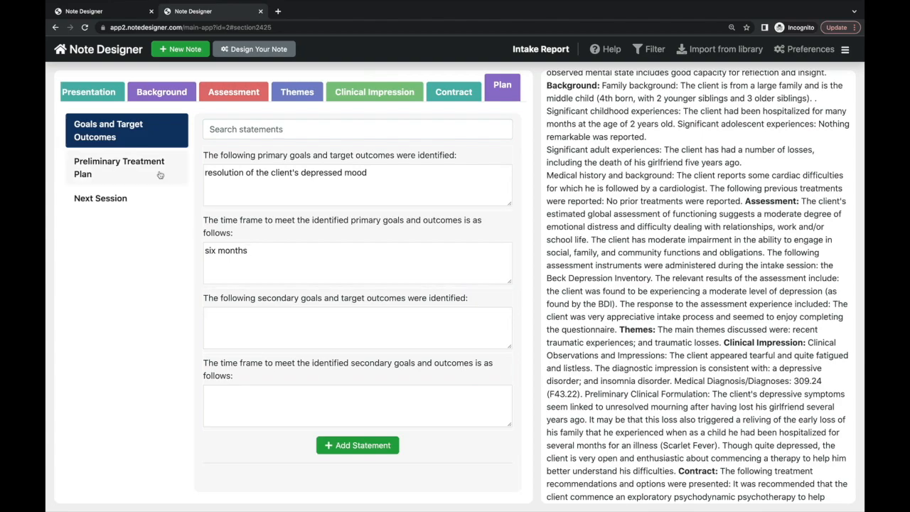
pyautogui.click(160, 175)
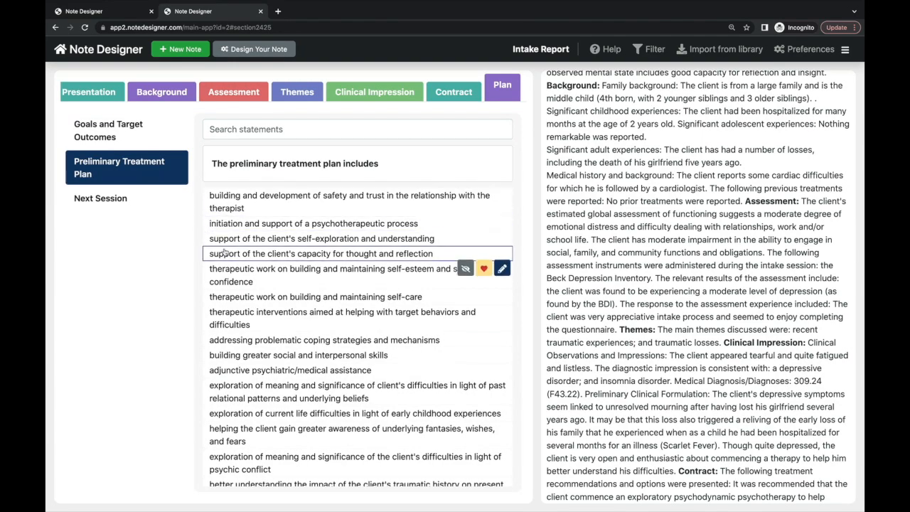
# - Set the next session date to February 9, 2023
pyautogui.scroll(-10, 224, 254)
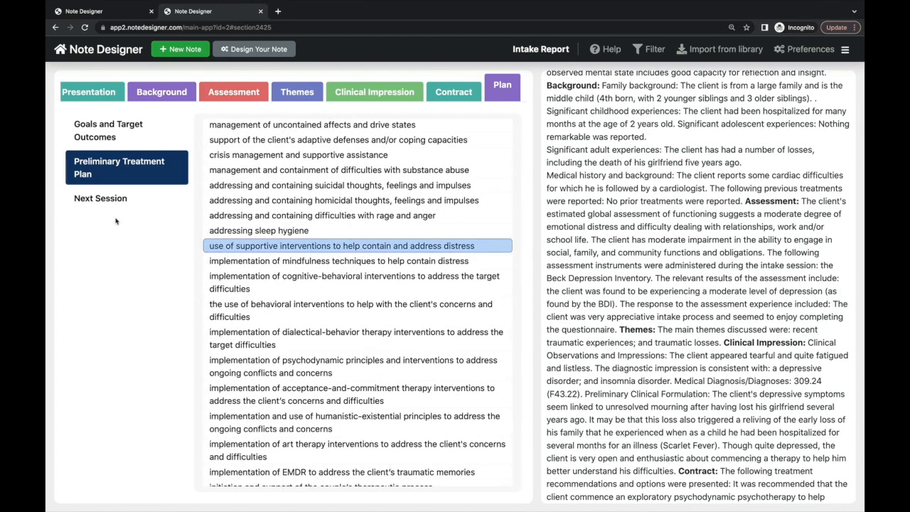
pyautogui.click(100, 199)
pyautogui.click(234, 177)
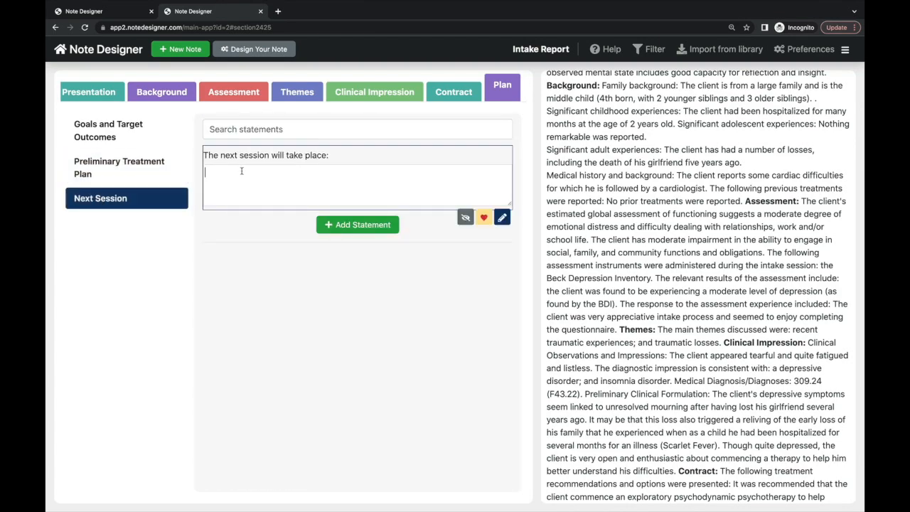
pyautogui.write('February 9, 2023')
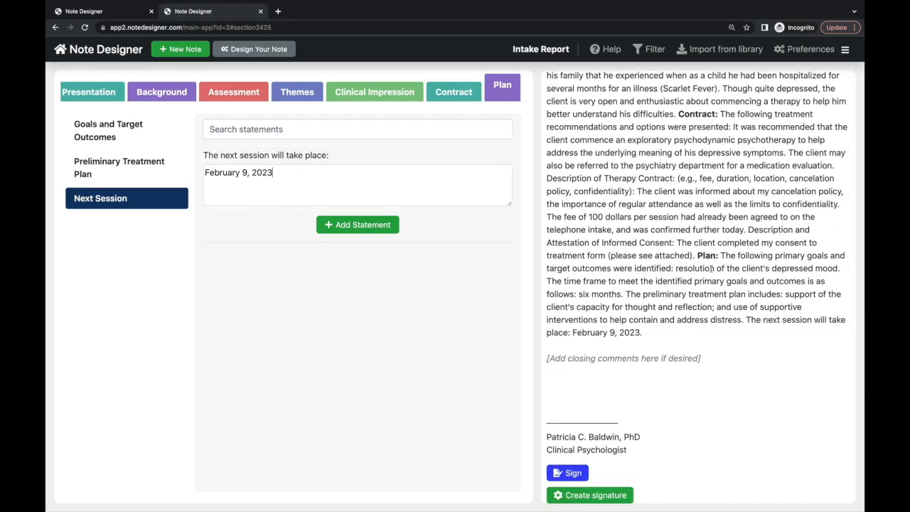
# - Put the psychologist's handwritten signature at the end of the Intake Report
pyautogui.click(572, 474)
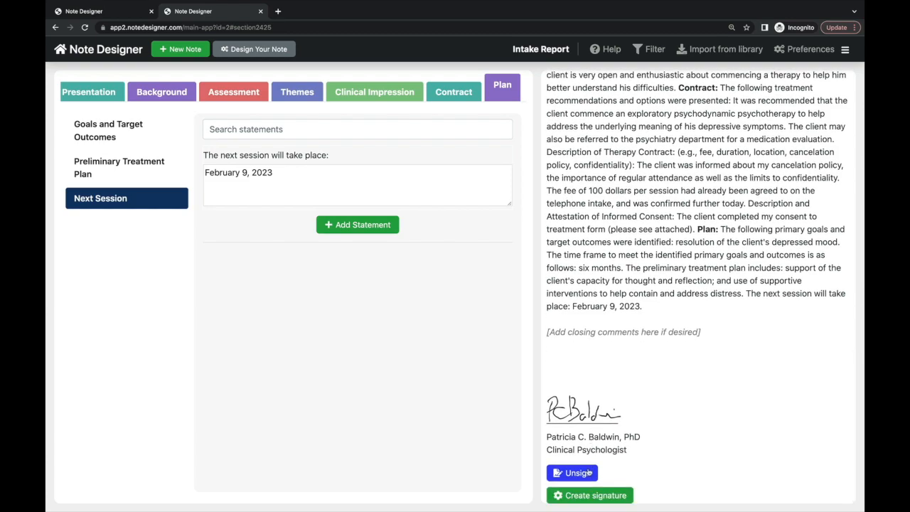
pyautogui.click(589, 473)
pyautogui.click(589, 473)
pyautogui.scroll(15, 641, 377)
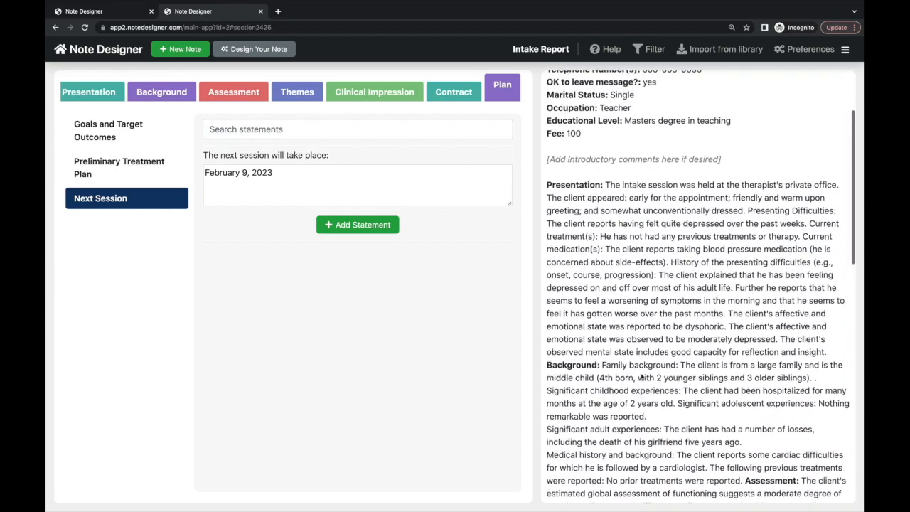
# - Export the signed Intake Report to PDF and review both pages down to the signature
pyautogui.click(570, 87)
pyautogui.scroll(-3, 558, 278)
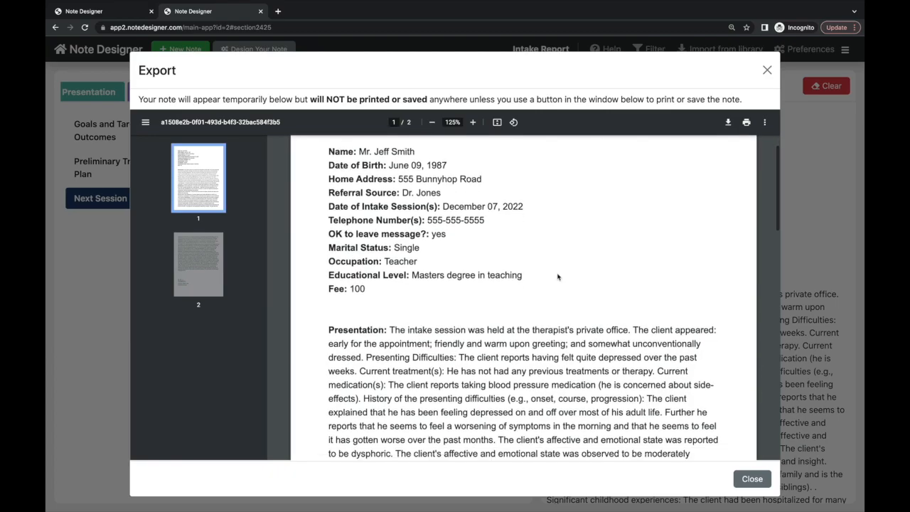
pyautogui.scroll(-5, 558, 278)
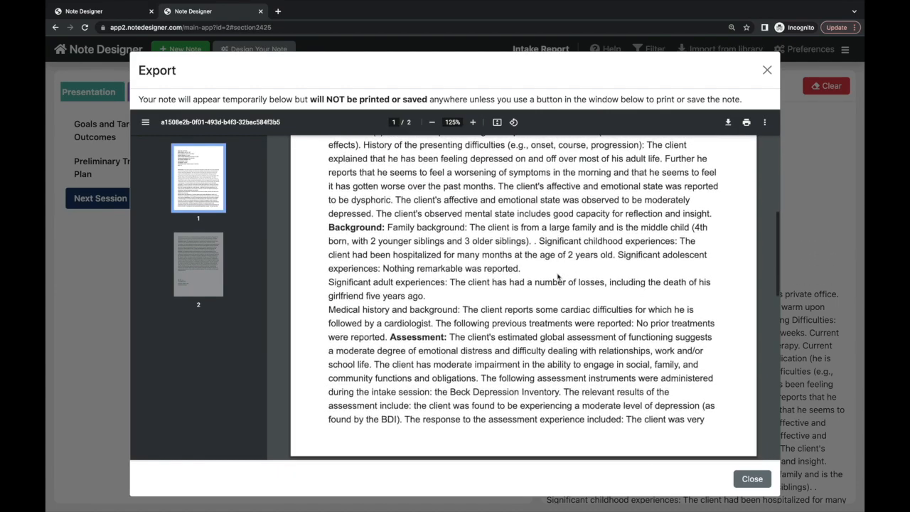
pyautogui.scroll(-6, 558, 277)
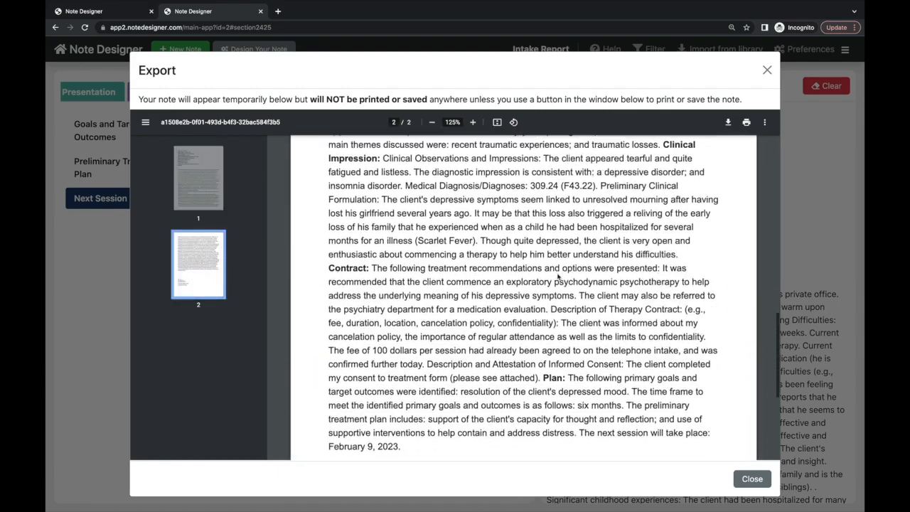
pyautogui.scroll(-2, 558, 277)
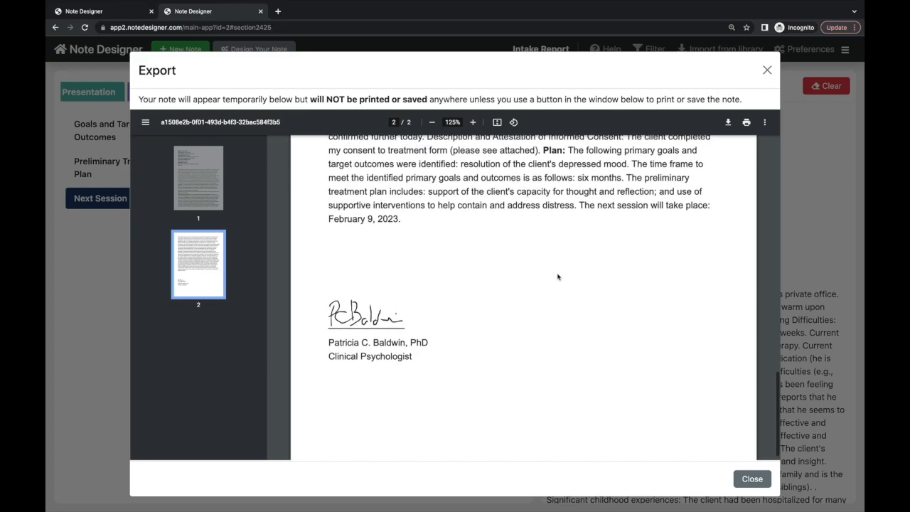
pyautogui.scroll(5, 558, 277)
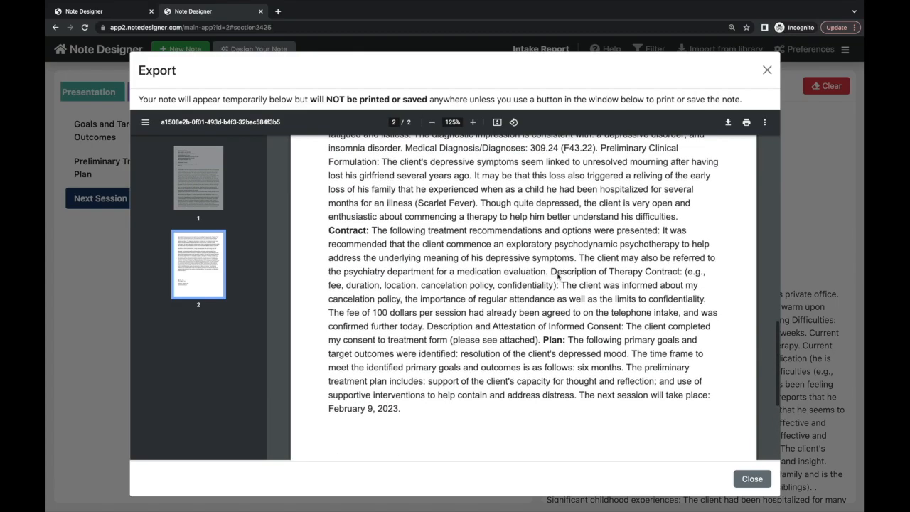
pyautogui.scroll(12, 558, 278)
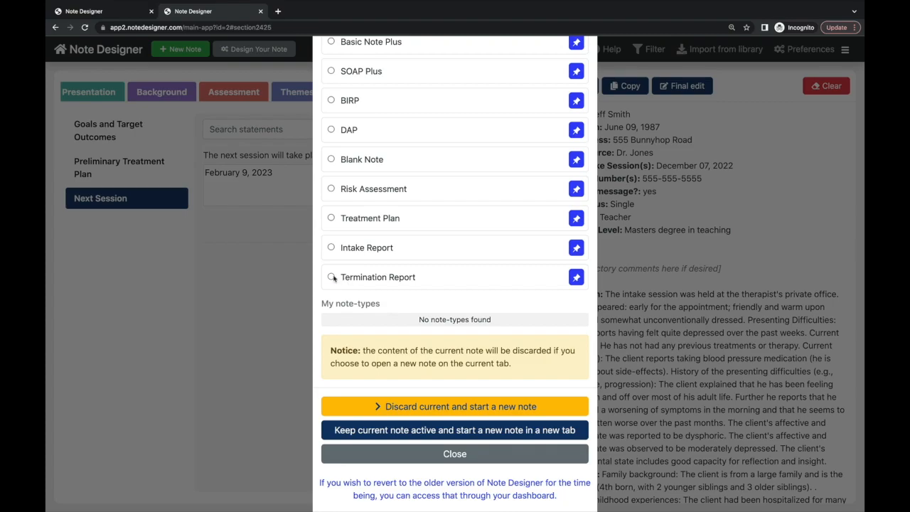
# - Discard the intake note and replace it with a new blank Termination Report
pyautogui.click(332, 277)
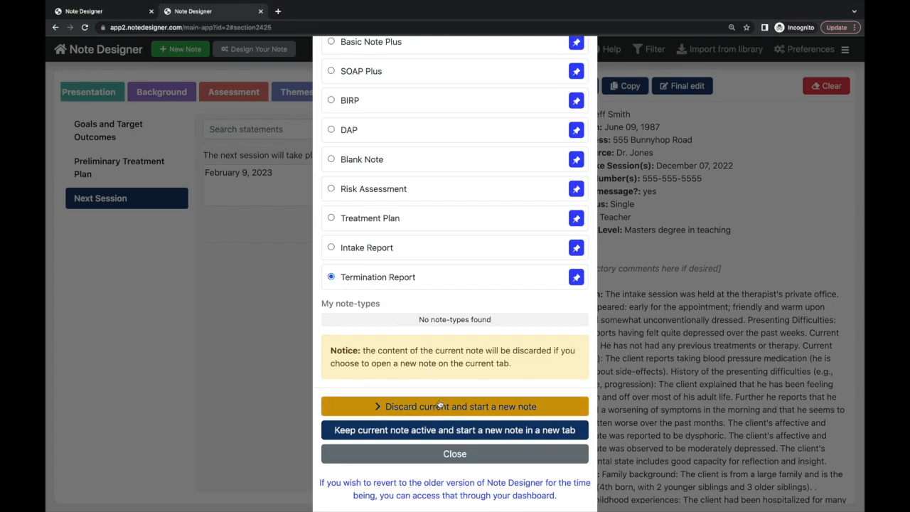
pyautogui.click(439, 404)
pyautogui.click(115, 136)
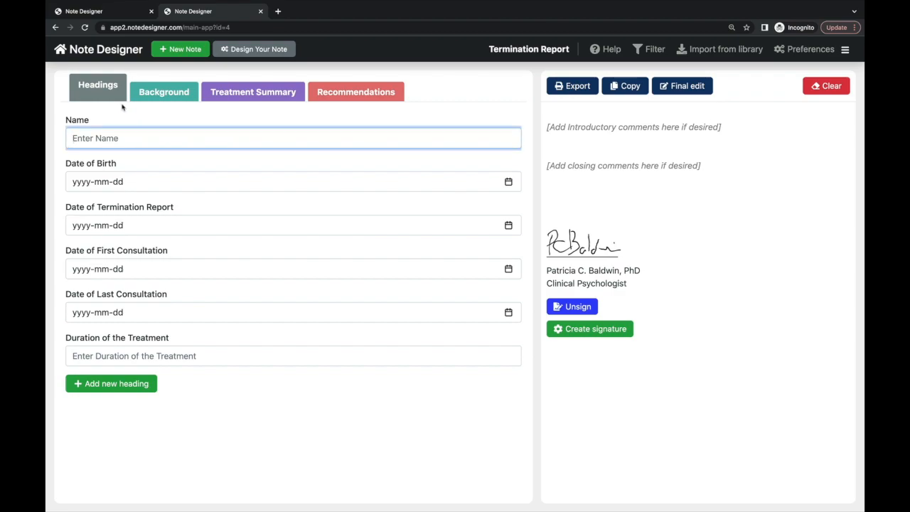
# - Look over the report sections, then enter the client's full name in the Name heading
pyautogui.click(161, 94)
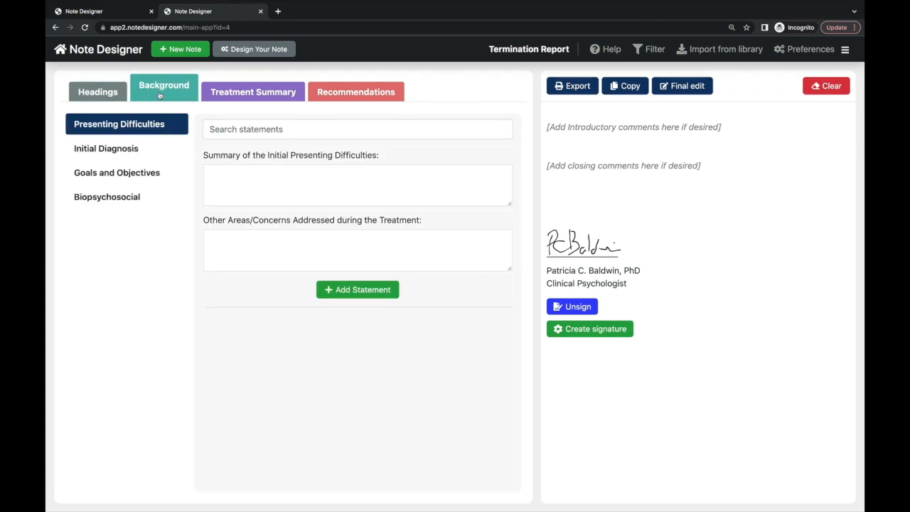
pyautogui.click(231, 99)
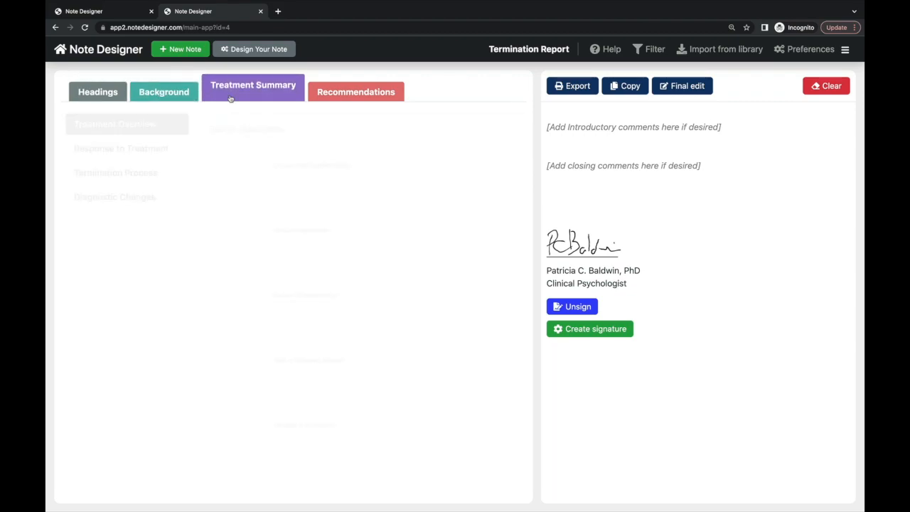
pyautogui.click(347, 97)
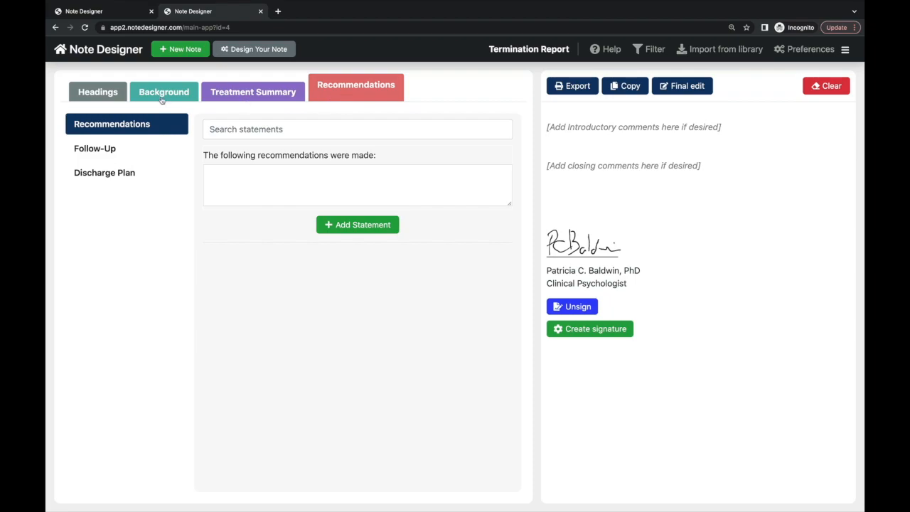
pyautogui.click(88, 94)
pyautogui.click(128, 138)
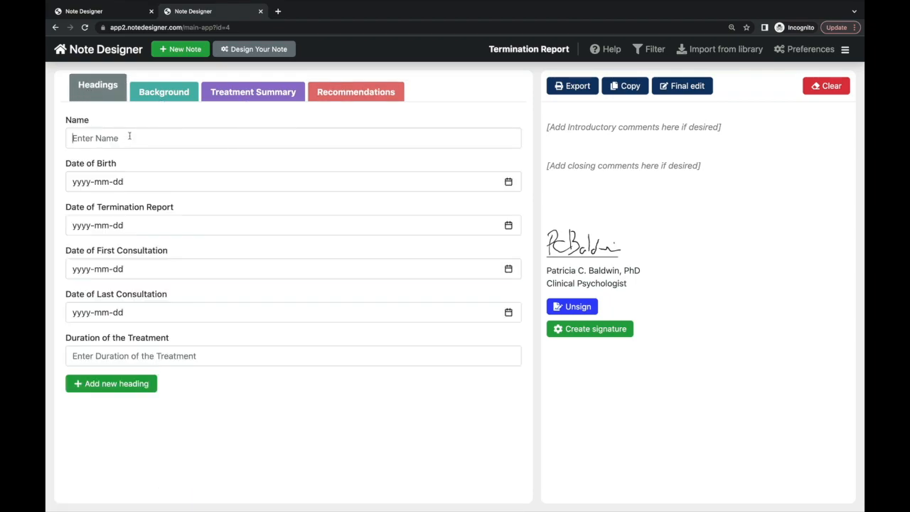
pyautogui.write('Mr.')
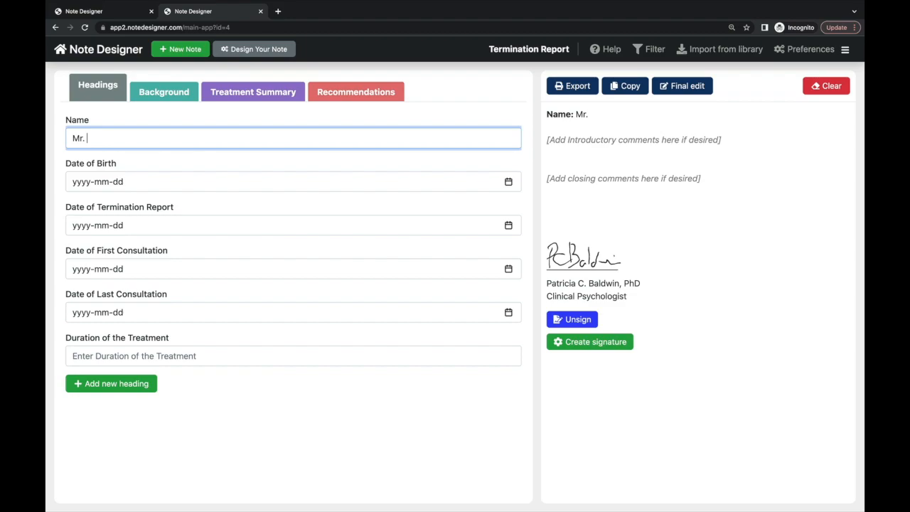
# - Set the birth date to 1977-06-03 and the report date to 2022-11-30
pyautogui.click(124, 180)
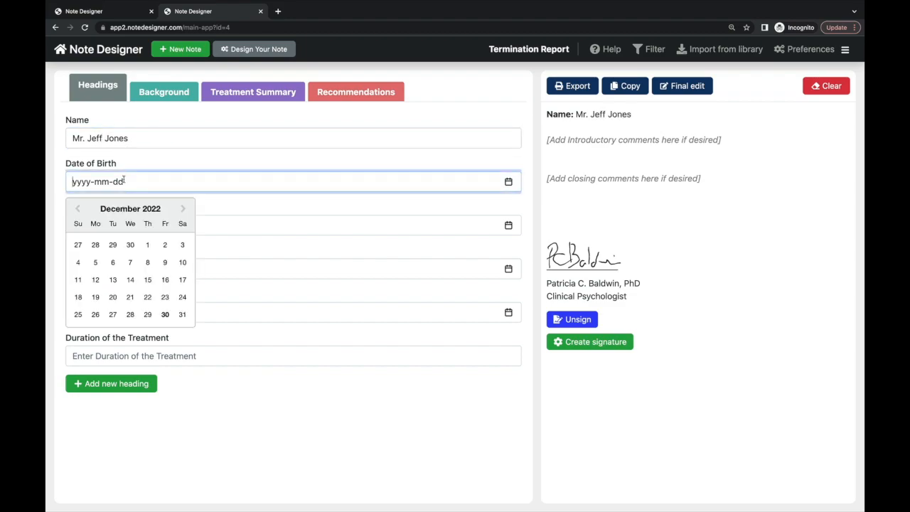
pyautogui.write('1977')
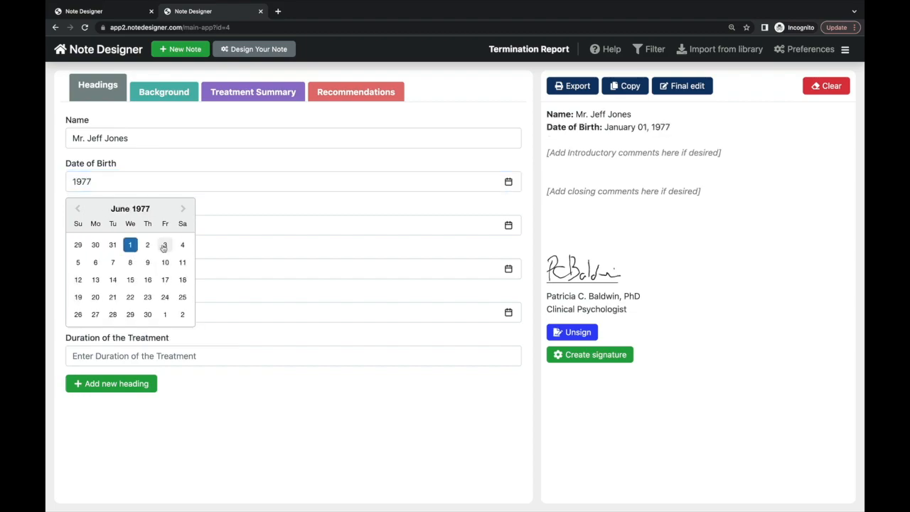
pyautogui.click(163, 246)
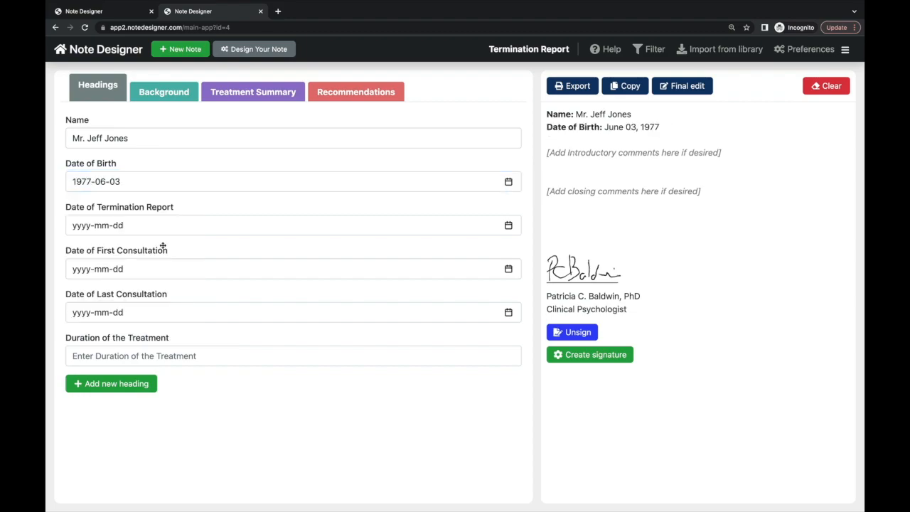
pyautogui.click(151, 225)
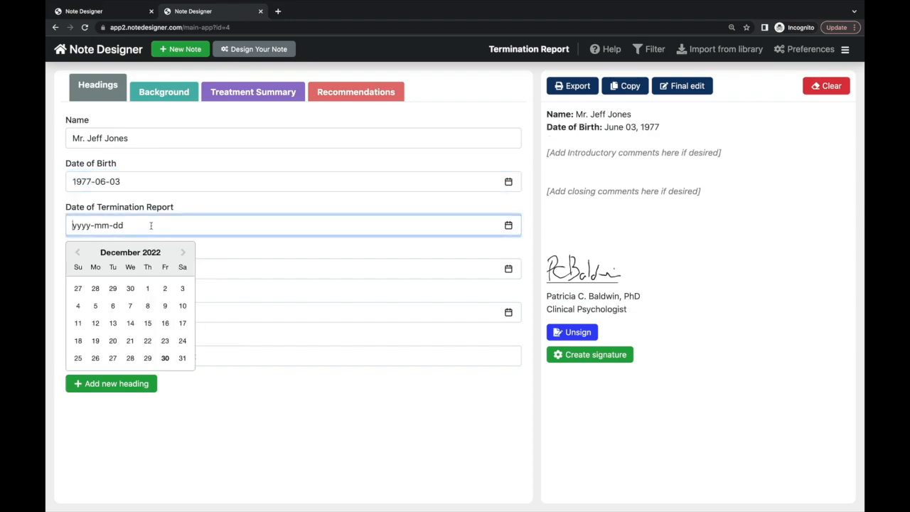
pyautogui.click(131, 288)
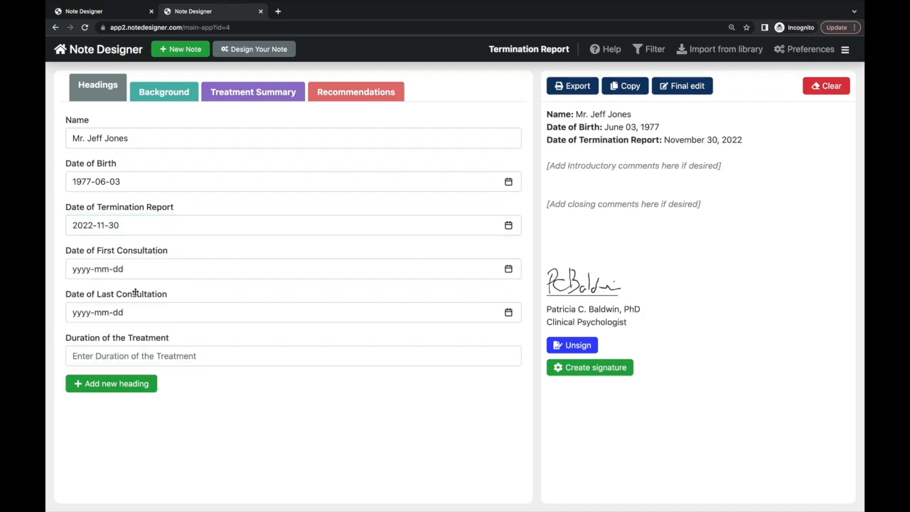
# - Set consultations from 2021-08-31 to 2022-11-28 and the treatment duration to 15 months
pyautogui.click(134, 271)
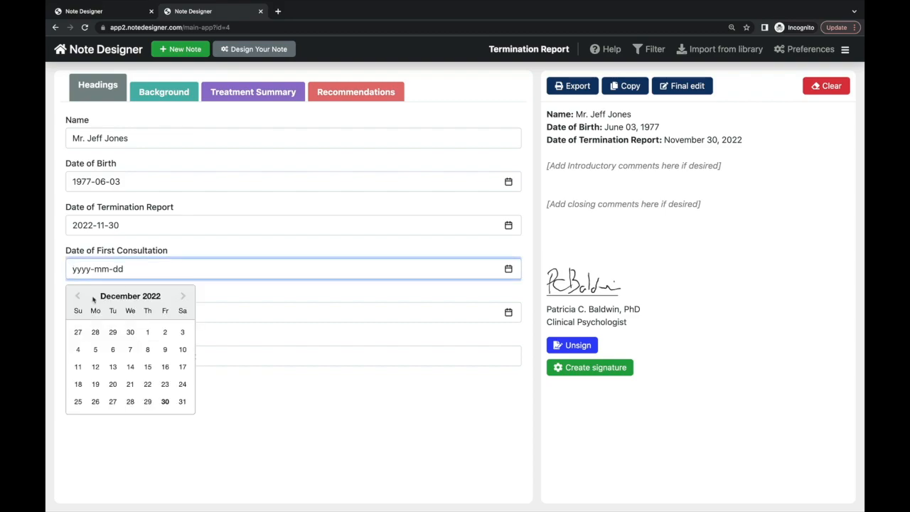
pyautogui.write('2021-08-31')
pyautogui.press('Tab')
pyautogui.click(96, 374)
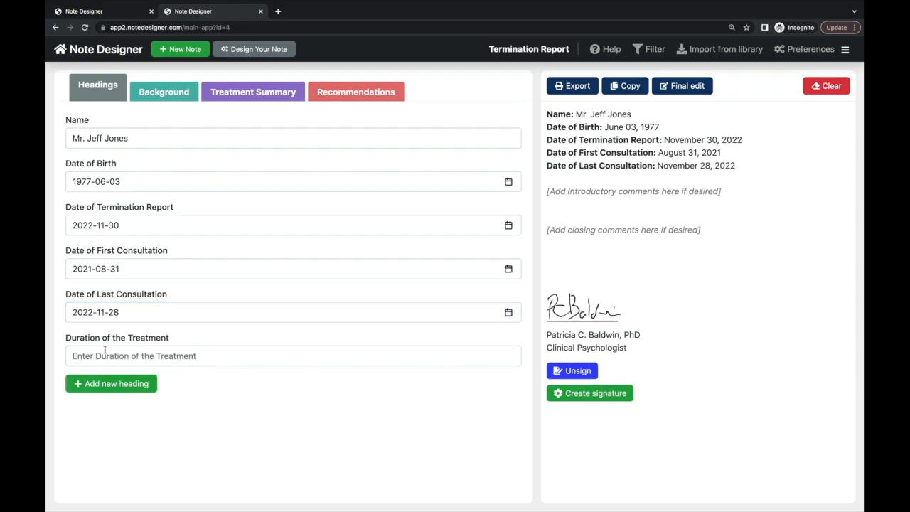
pyautogui.click(104, 352)
pyautogui.write('15 months')
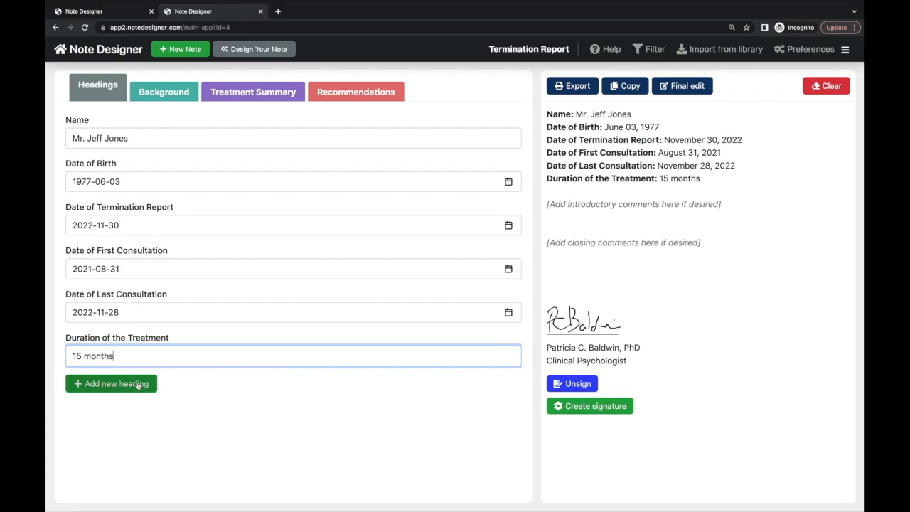
pyautogui.click(133, 383)
# - Add a Referral Source heading and fill it with Self-referred
pyautogui.click(140, 410)
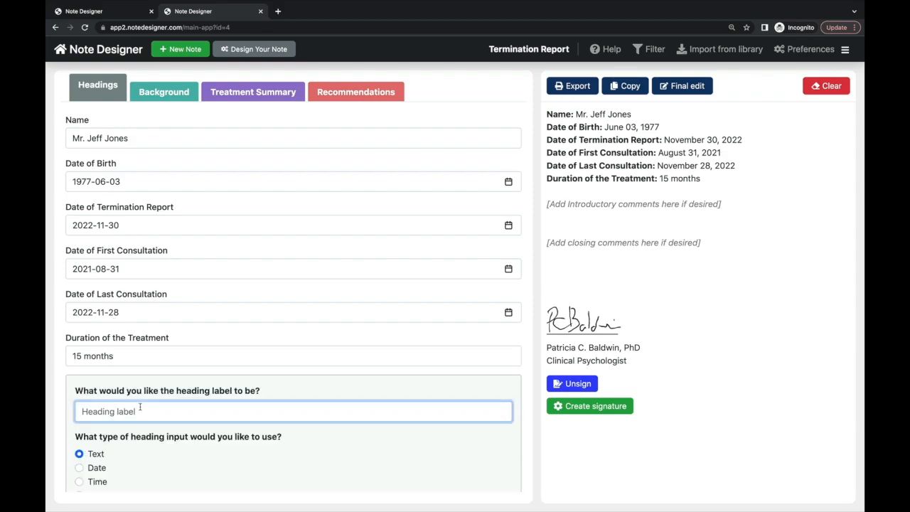
pyautogui.write('Referral Source')
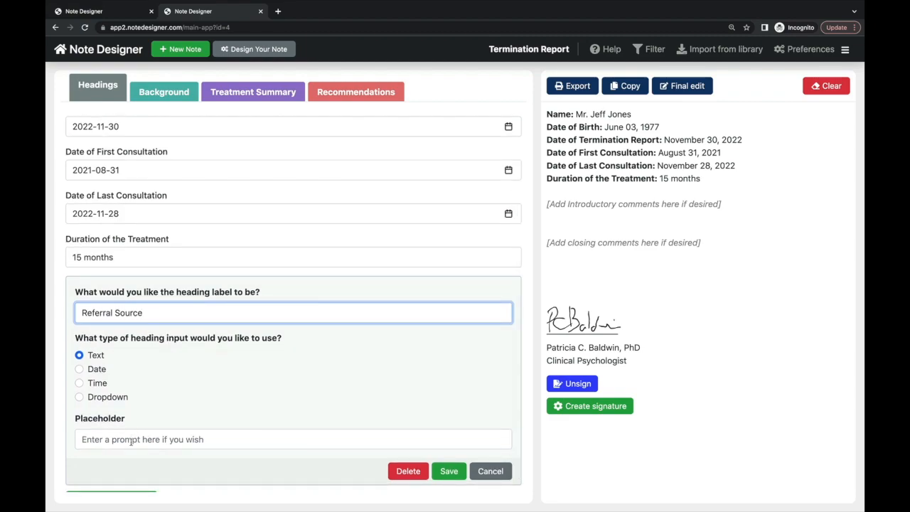
pyautogui.press('Return')
pyautogui.write('Self-')
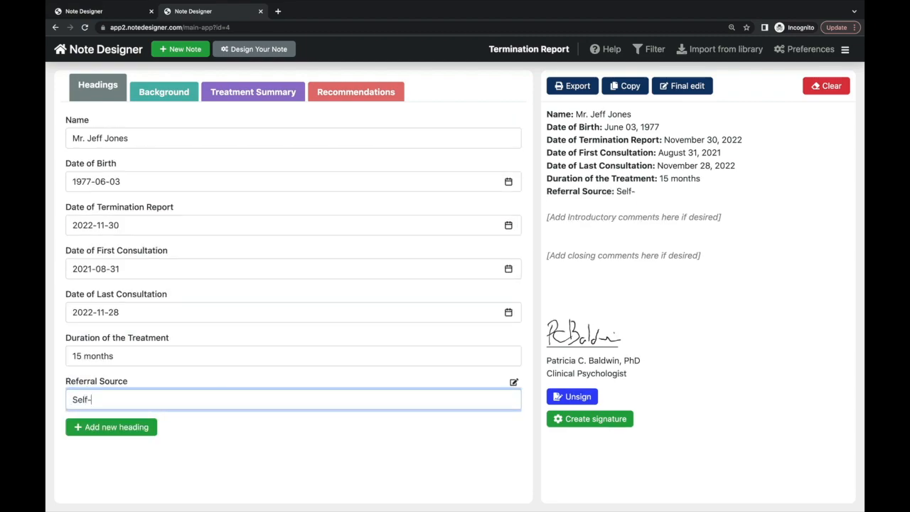
pyautogui.write('referred')
pyautogui.click(168, 91)
pyautogui.click(212, 153)
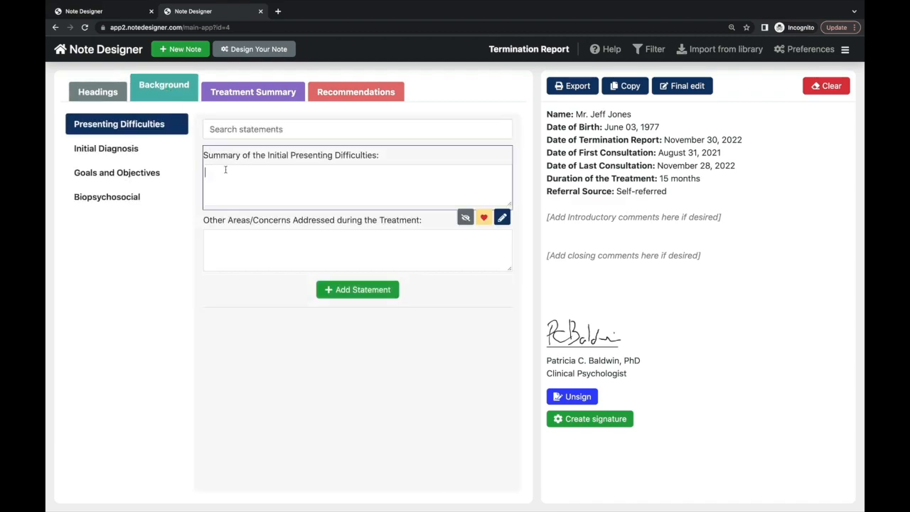
# - Write Presenting Difficulties: depressive symptoms, with sleep difficulties also examined
pyautogui.write('The client had presentd with')
pyautogui.press('BackSpace')
pyautogui.press('BackSpace')
pyautogui.press('BackSpace')
pyautogui.press('BackSpace')
pyautogui.press('BackSpace')
pyautogui.press('BackSpace')
pyautogui.press('BackSpace')
pyautogui.write('ed with ')
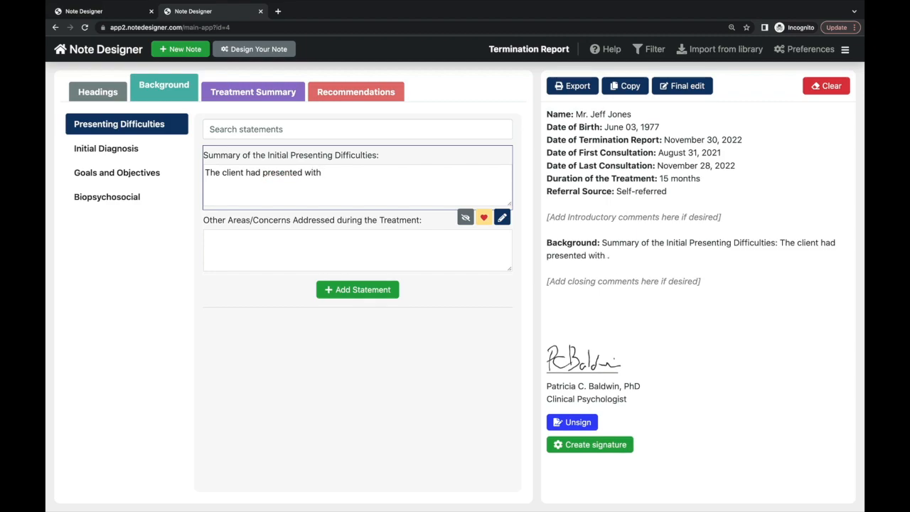
pyautogui.write('depressive symptoms')
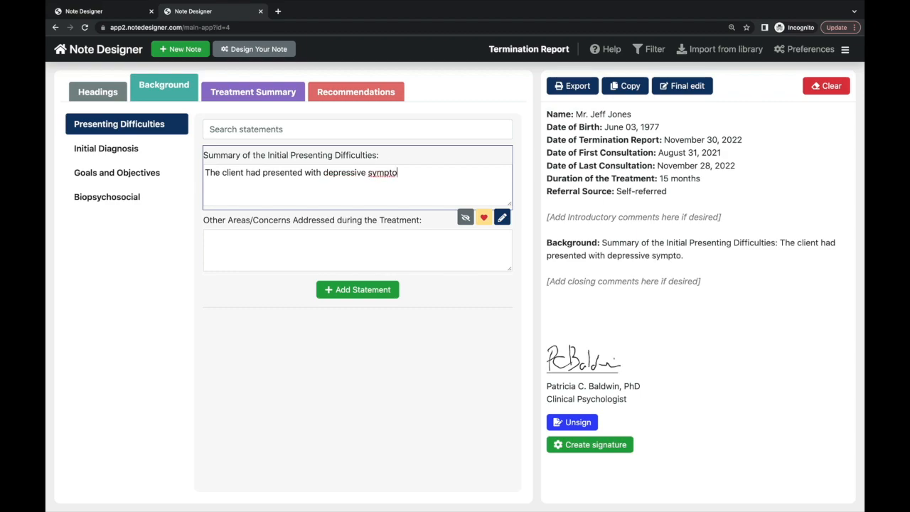
pyautogui.click(222, 240)
pyautogui.write('diffi')
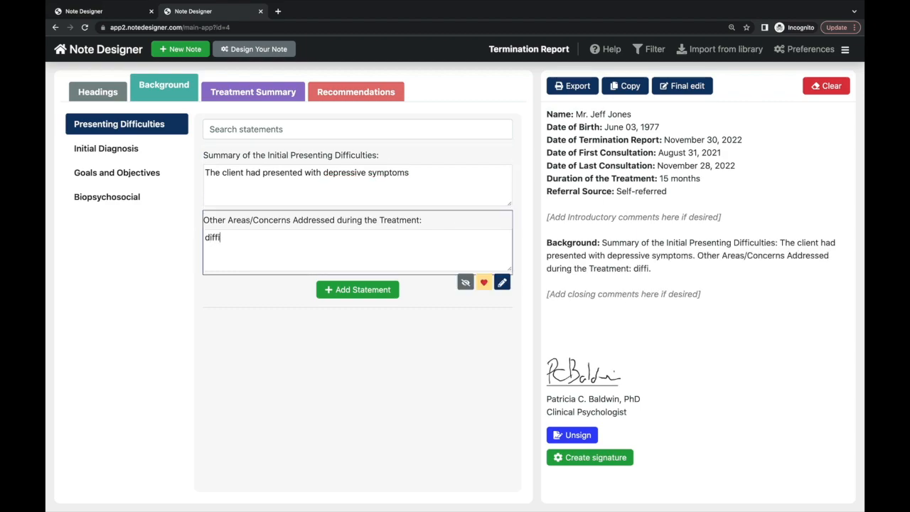
pyautogui.write('culties with sleep')
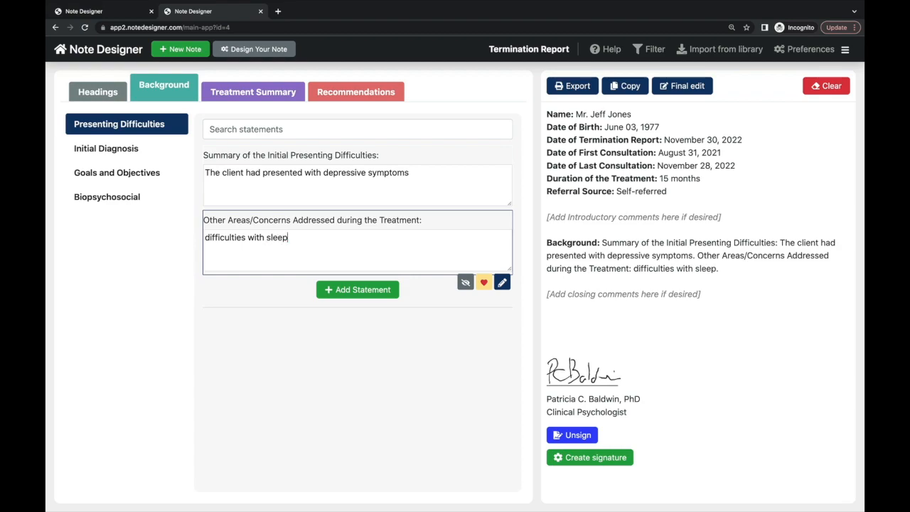
pyautogui.write(' were also examined')
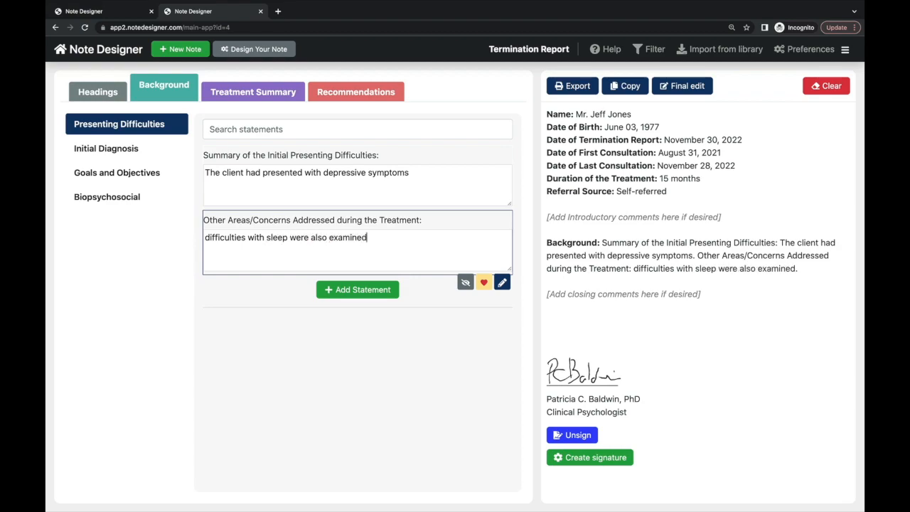
# - Record Depressive disorder as the initial diagnostic impression
pyautogui.click(107, 151)
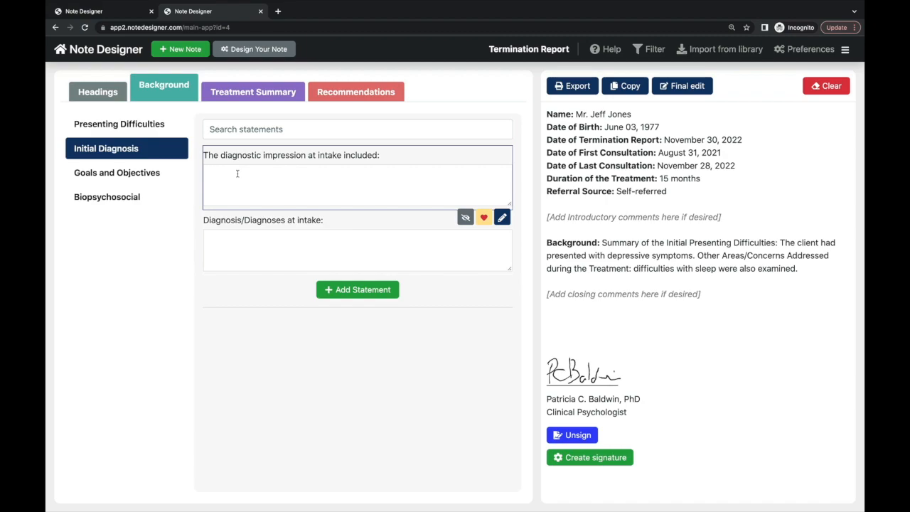
pyautogui.write('Depressive disorder')
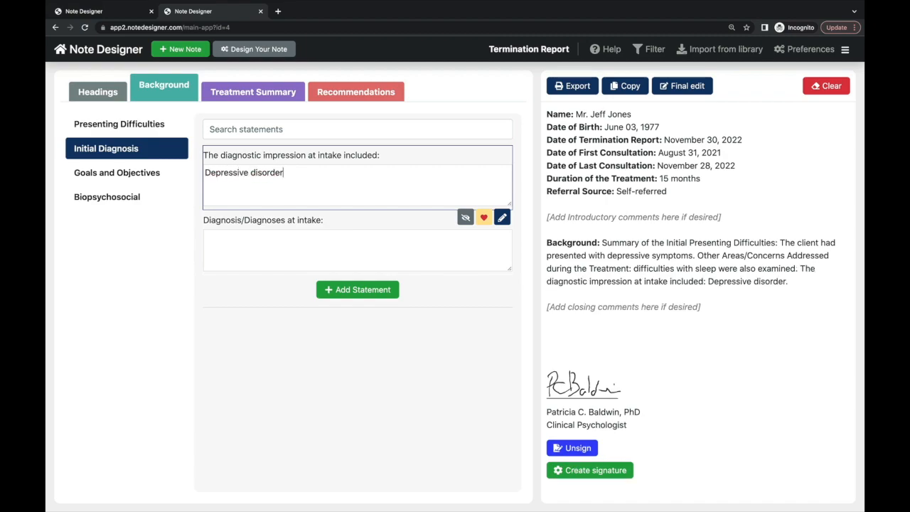
pyautogui.press('Tab')
pyautogui.click(154, 173)
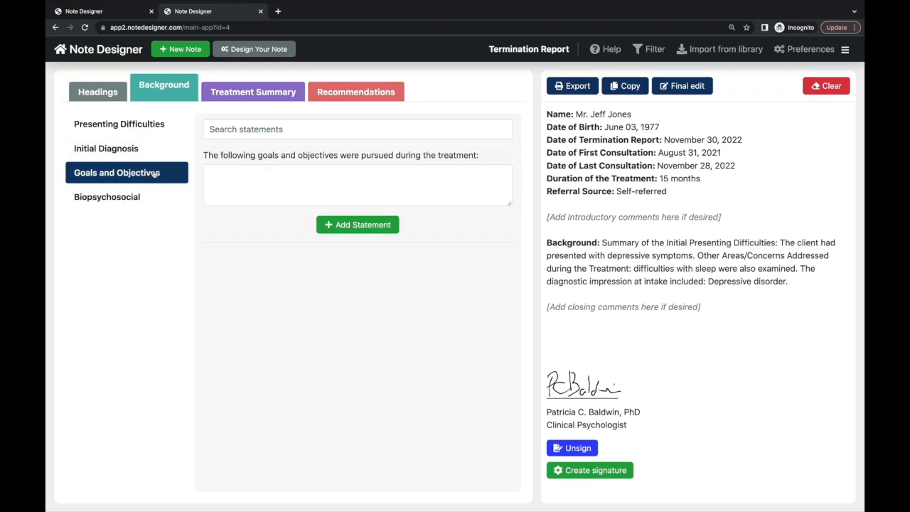
pyautogui.click(224, 169)
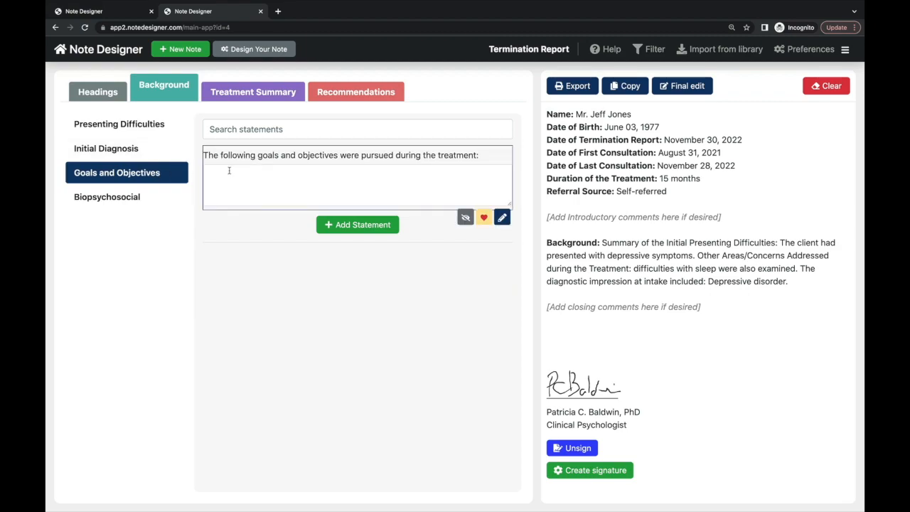
# - Add the biopsychosocial note that financial concerns were also impacting the client's experience
pyautogui.click(145, 201)
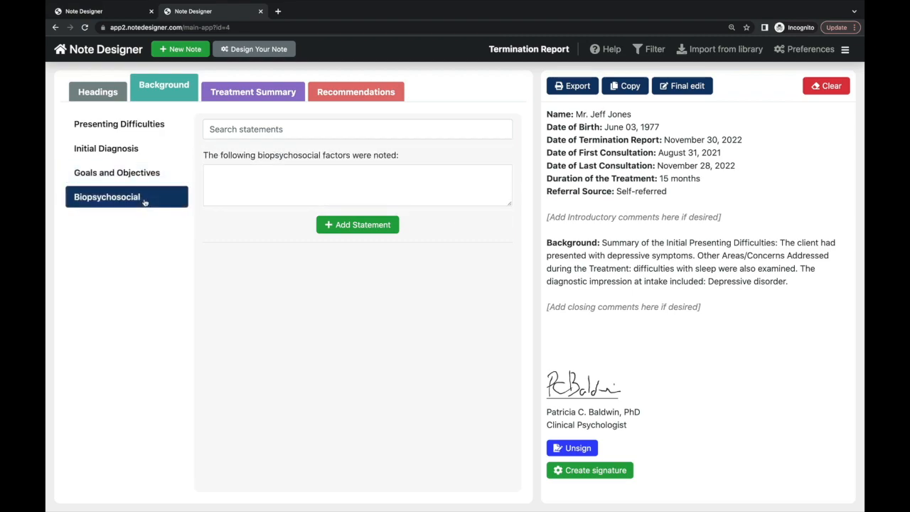
pyautogui.write('Financial concerns ')
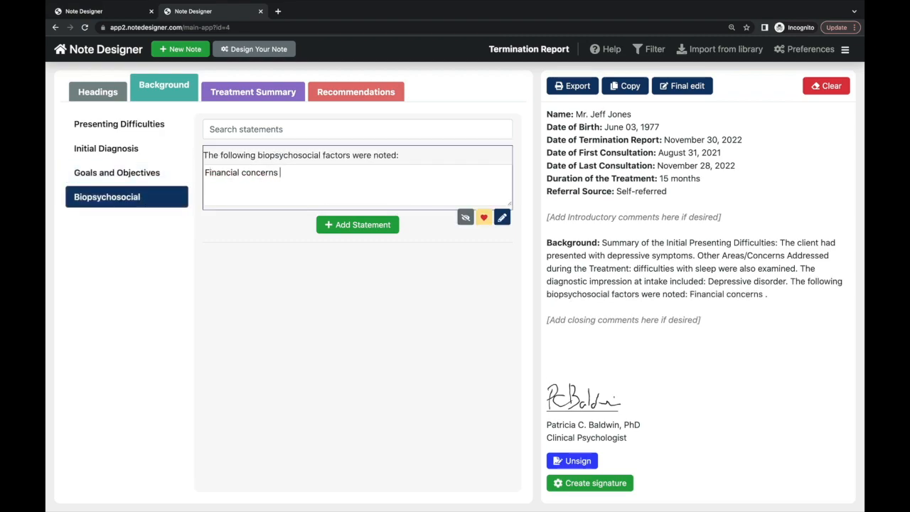
pyautogui.write('were also impacting the client')
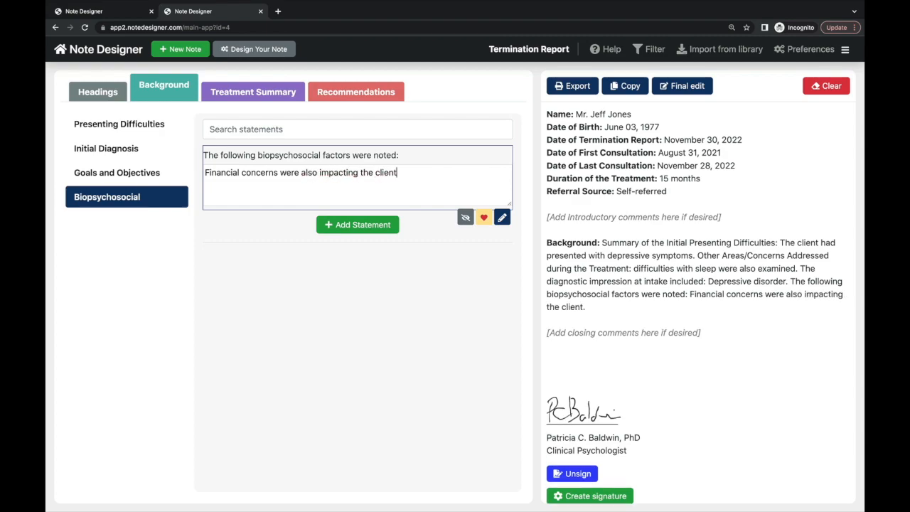
pyautogui.write("'s experience")
pyautogui.click(228, 96)
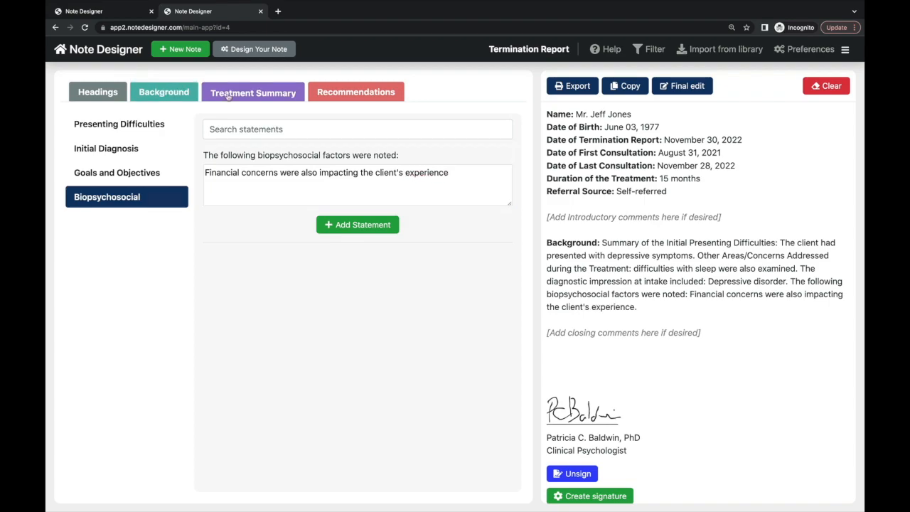
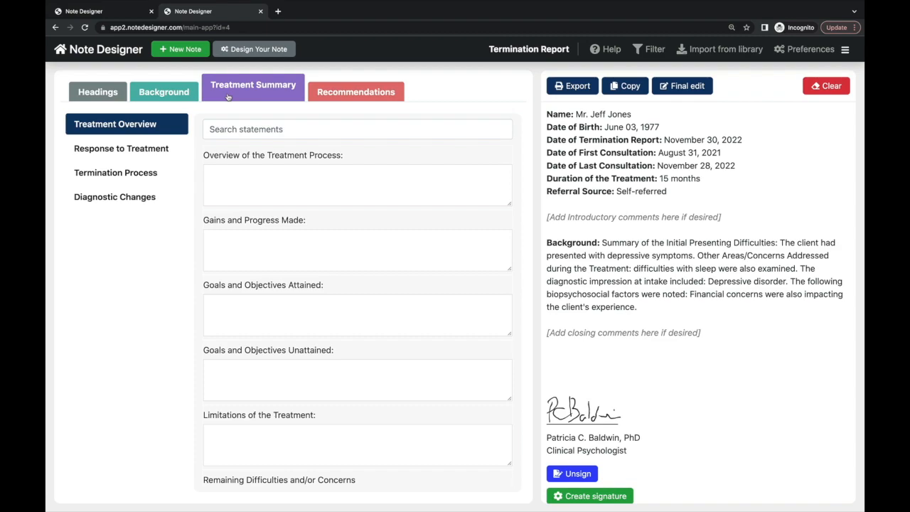
# - Begin the treatment overview: the first phase addressed his symptoms and his partner's death
pyautogui.click(238, 177)
pyautogui.write('The first phase of')
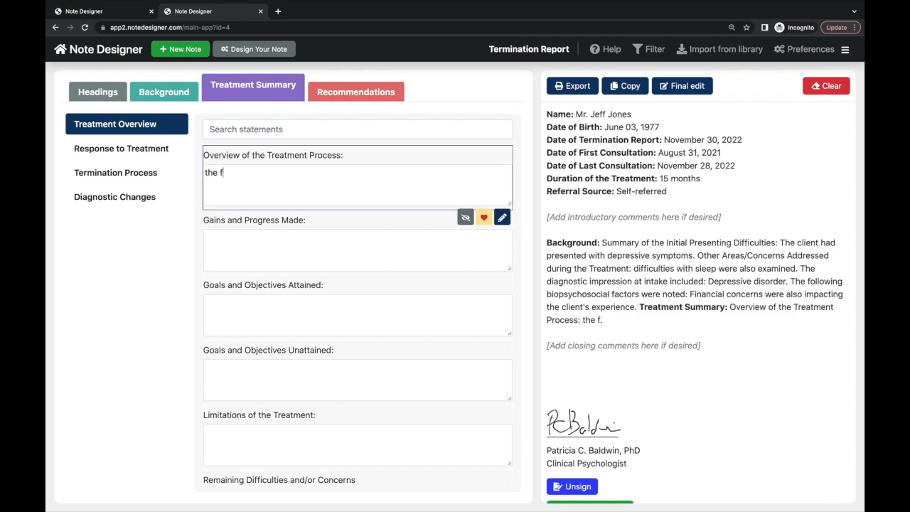
pyautogui.write(' treatment ')
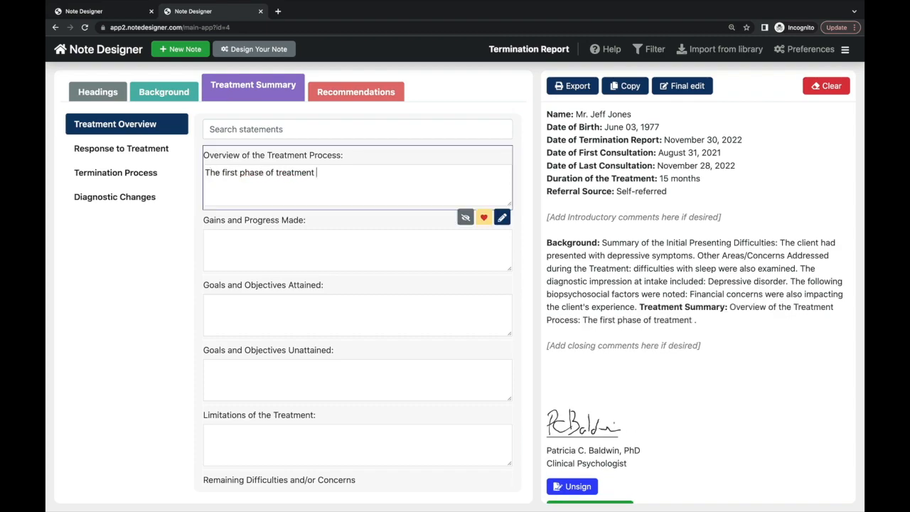
pyautogui.write("focused primarily on addressing the client's symp")
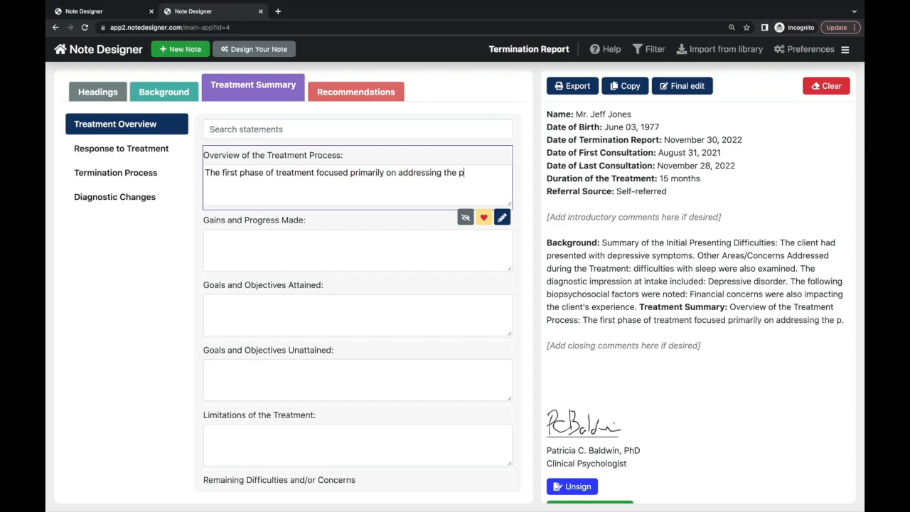
pyautogui.write('toms with respect to his')
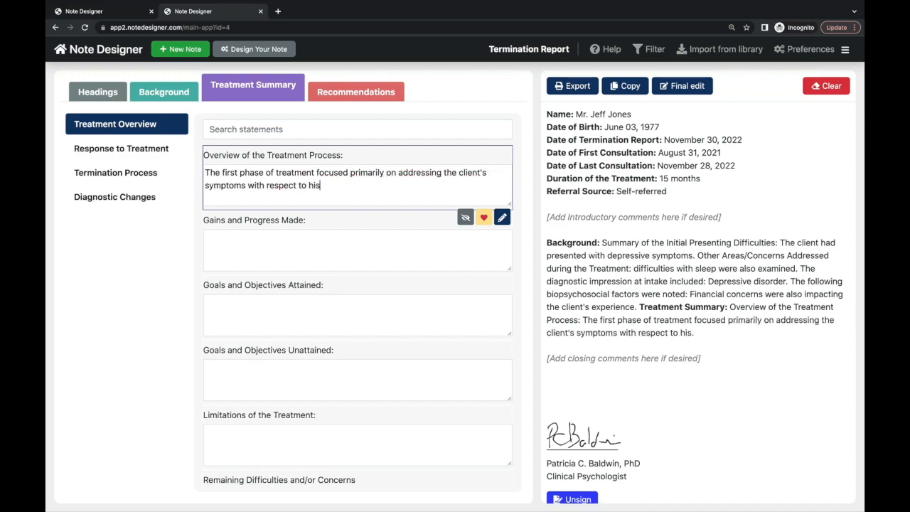
pyautogui.write(' day to day functioning.  A number of ')
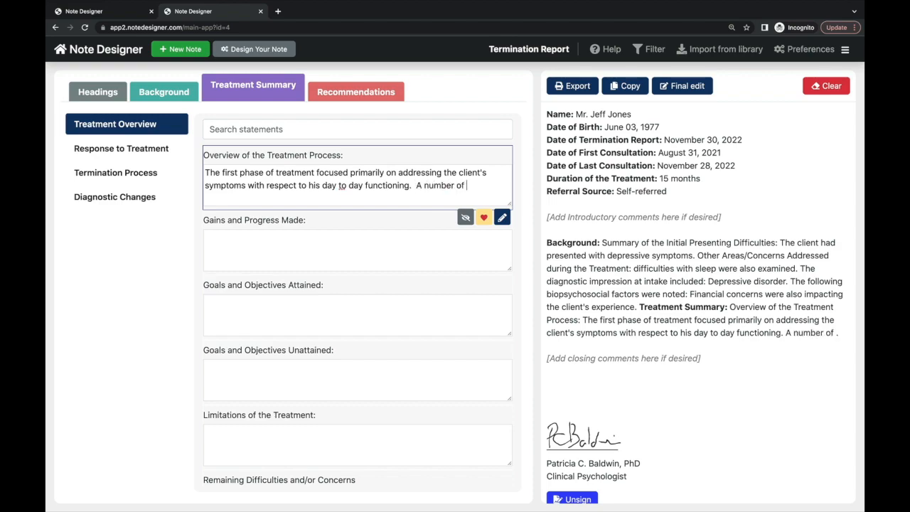
pyautogui.write('Cognitive interventions were impleme')
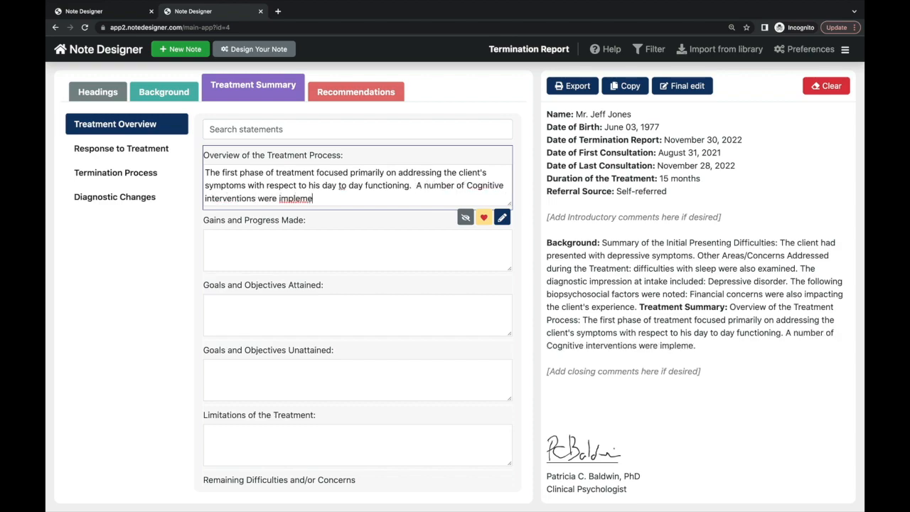
pyautogui.write('nted to assist the client in identif')
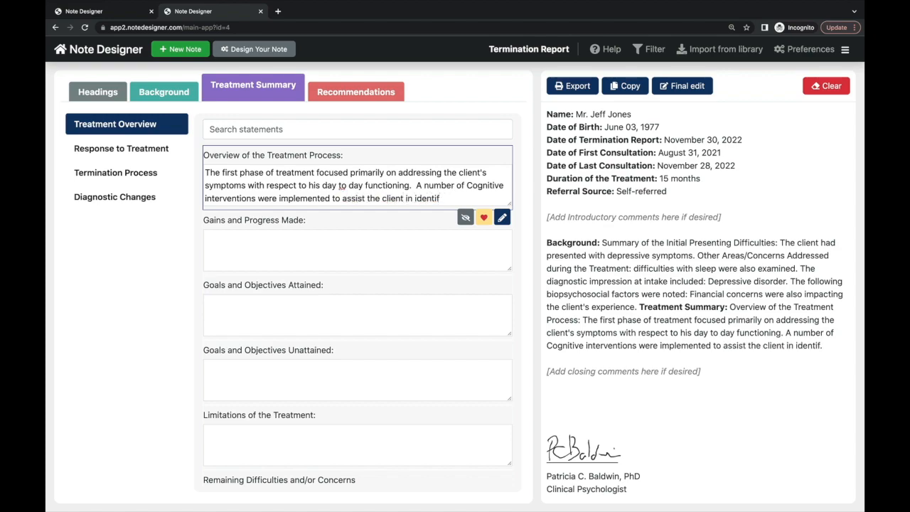
pyautogui.write('ying his negative thoughts and the ')
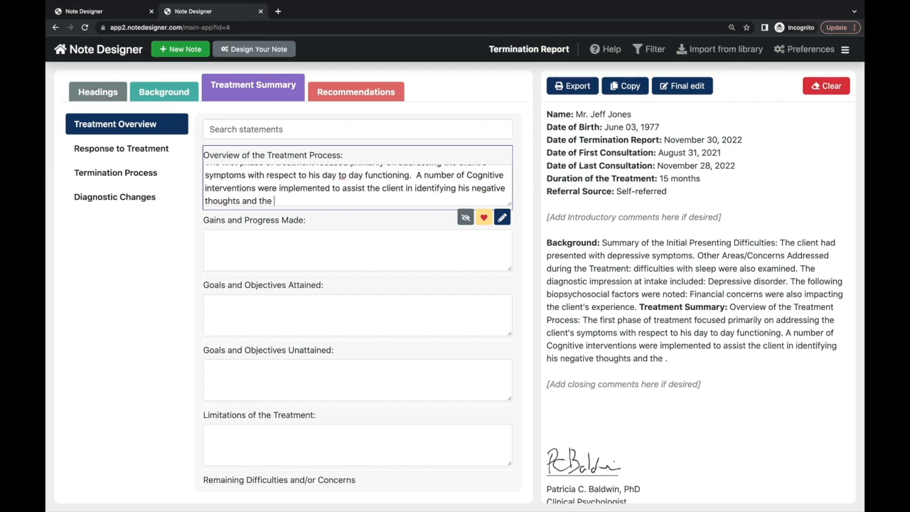
pyautogui.write('underlying fantasies related to such thought.  During the next phase of the treat')
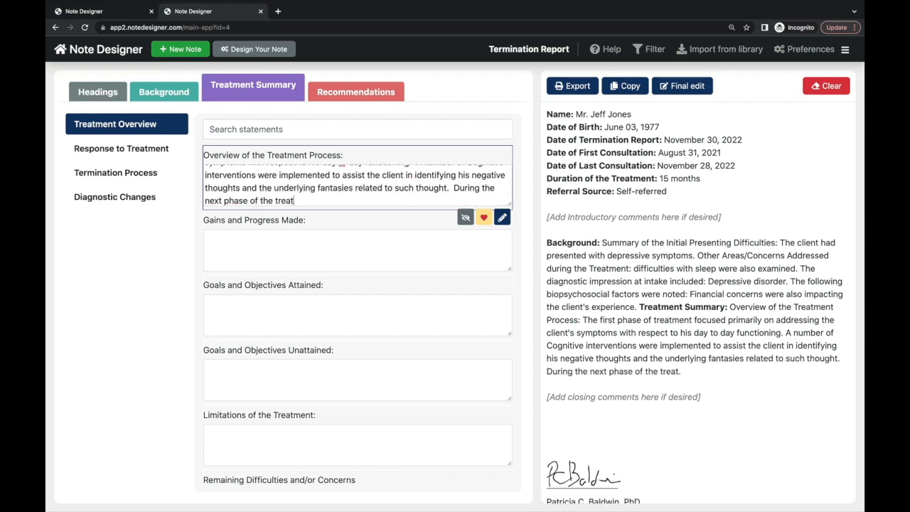
pyautogui.write('ment, we began to focus more on t')
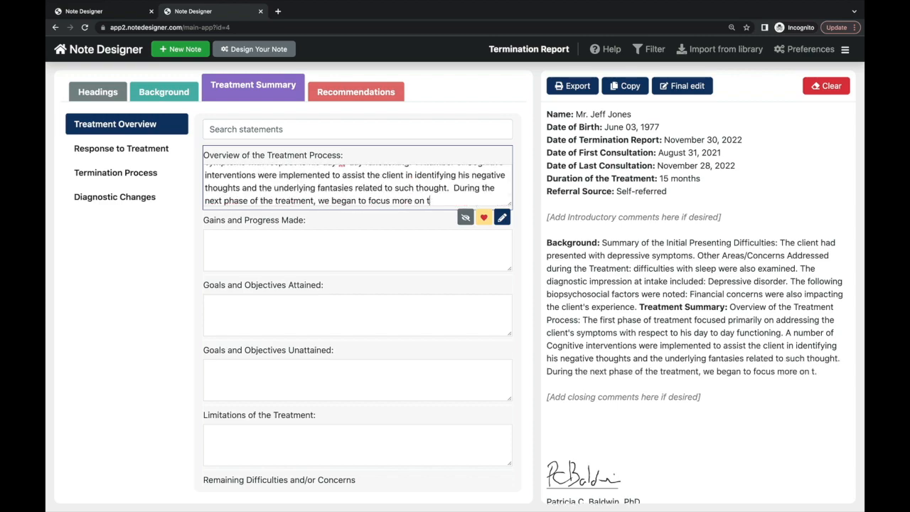
pyautogui.write('he origins of his depressed feelings as linked to the loss of his gi')
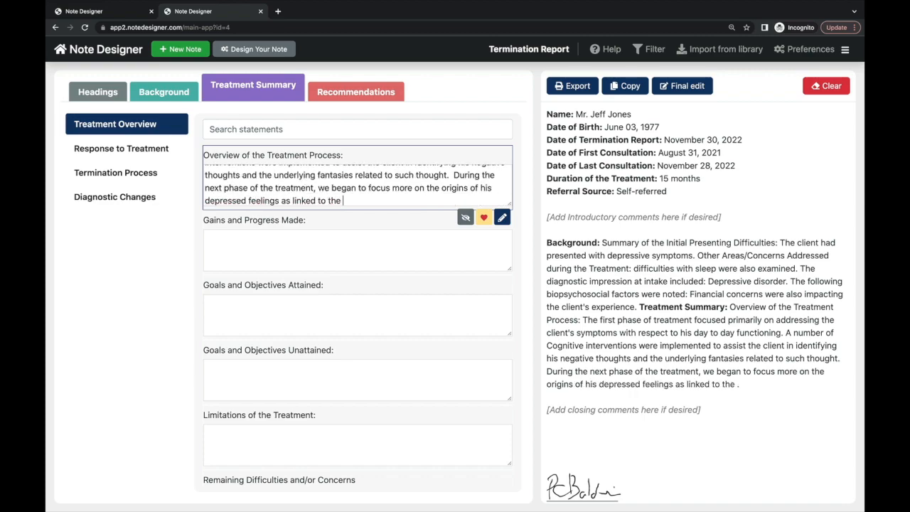
pyautogui.write('rlfriend a')
pyautogui.press('BackSpace')
pyautogui.press('BackSpace')
pyautogui.press('BackSpace')
pyautogui.press('BackSpace')
pyautogui.press('BackSpace')
pyautogui.press('BackSpace')
pyautogui.press('BackSpace')
pyautogui.press('BackSpace')
pyautogui.press('BackSpace')
pyautogui.press('BackSpace')
pyautogui.press('BackSpace')
pyautogui.press('BackSpace')
pyautogui.press('BackSpace')
pyautogui.press('BackSpace')
pyautogui.press('BackSpace')
pyautogui.press('BackSpace')
pyautogui.press('BackSpace')
pyautogui.press('BackSpace')
pyautogui.press('BackSpace')
pyautogui.press('BackSpace')
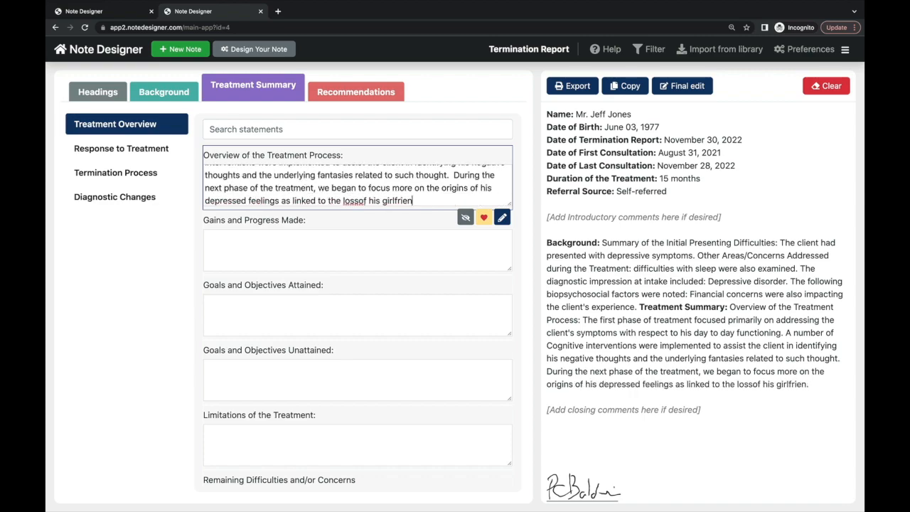
pyautogui.write('death of his partner ')
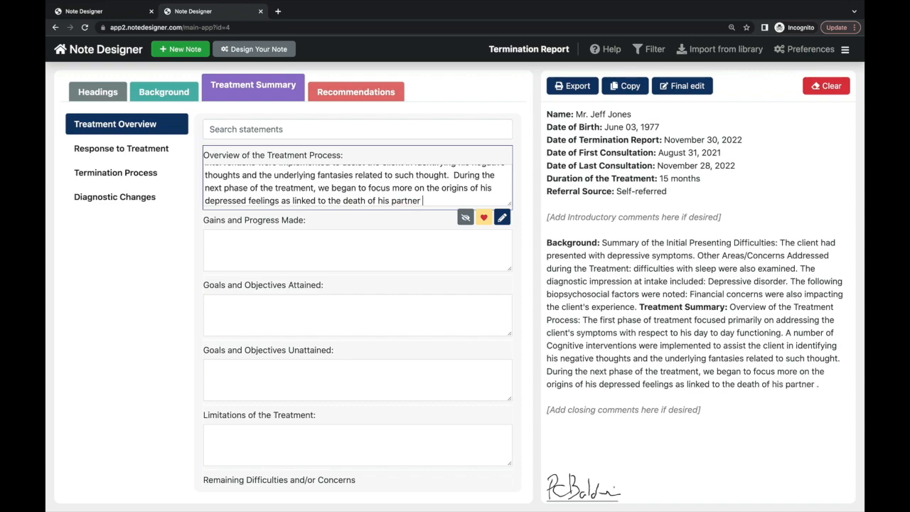
pyautogui.write('  This was a very significant aspect of th e')
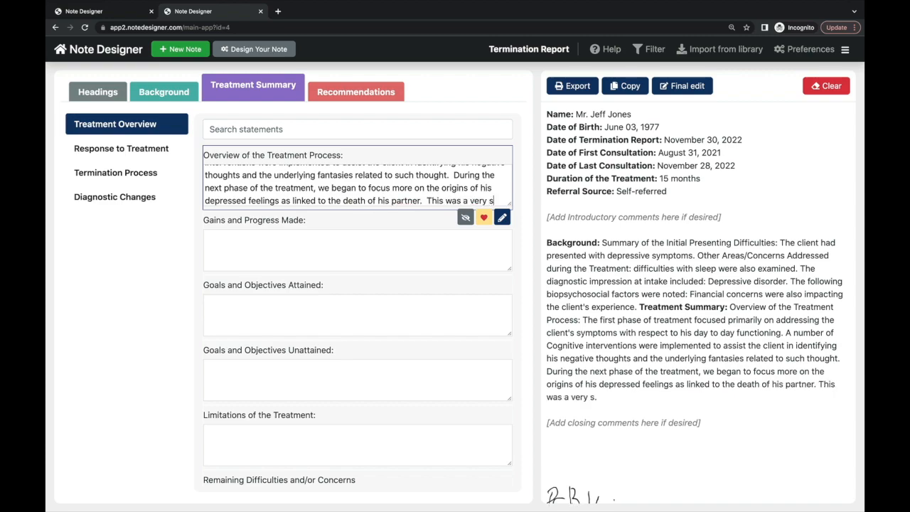
pyautogui.press('BackSpace')
pyautogui.press('BackSpace')
# - Describe the final phase's early-loss themes and begin Gains with the diminution of depressive symptoms
pyautogui.write('e treatment.  ')
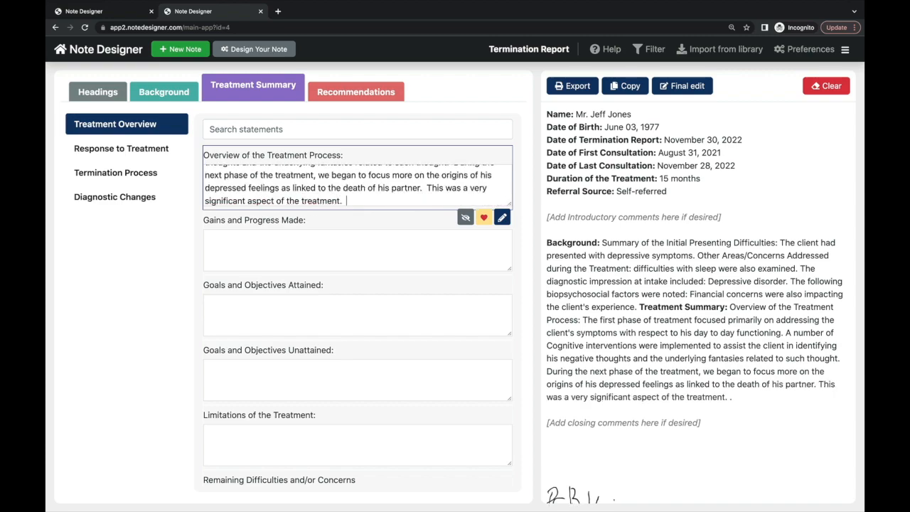
pyautogui.write('During the final phase of our work, the client')
pyautogui.write(' began to explored how the death of his gr')
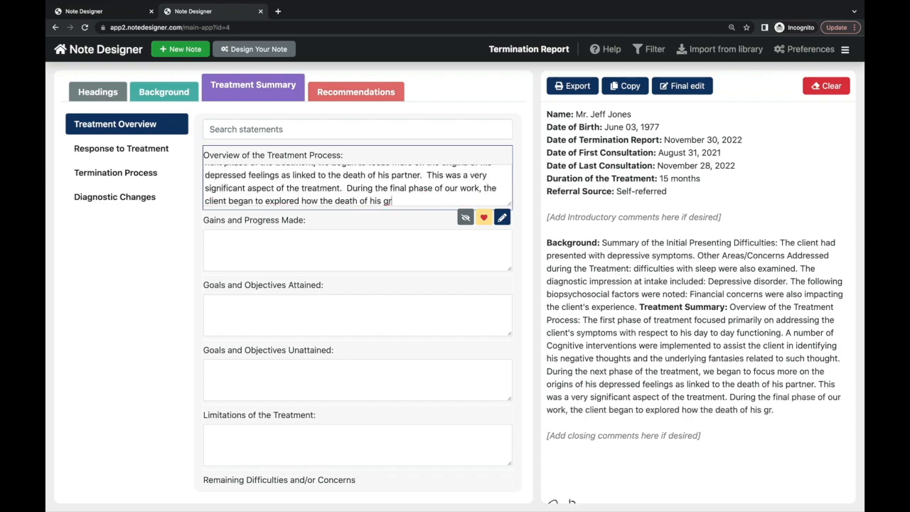
pyautogui.press('BackSpace')
pyautogui.write('irlfriend also revived in him ')
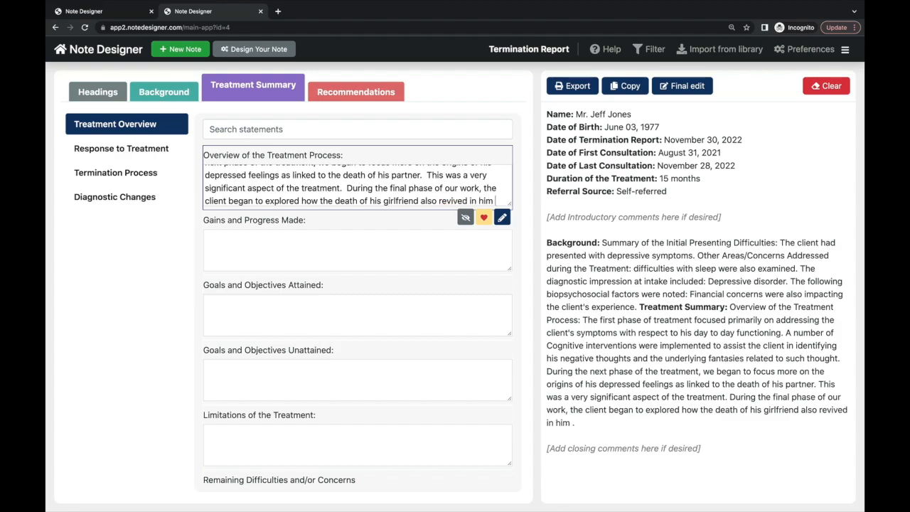
pyautogui.write('the early loss of his mother when he was ho')
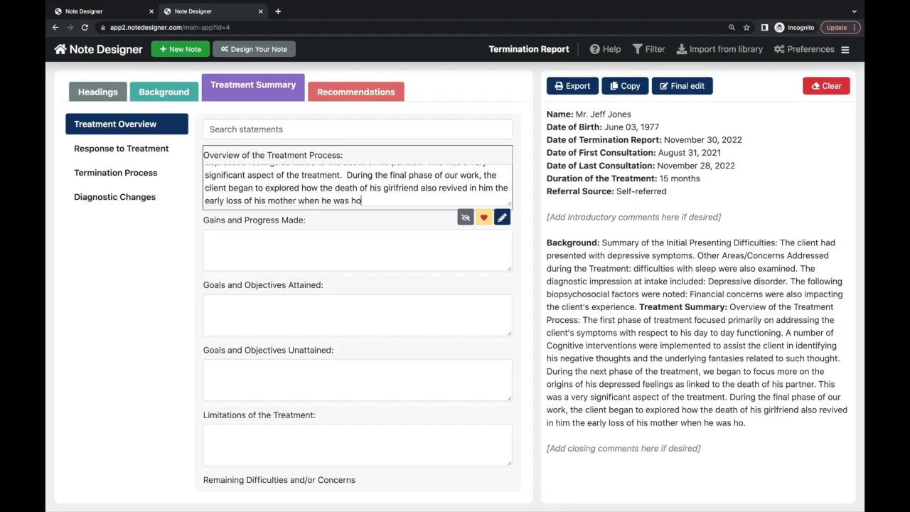
pyautogui.write('spitalized for a long time as a litt')
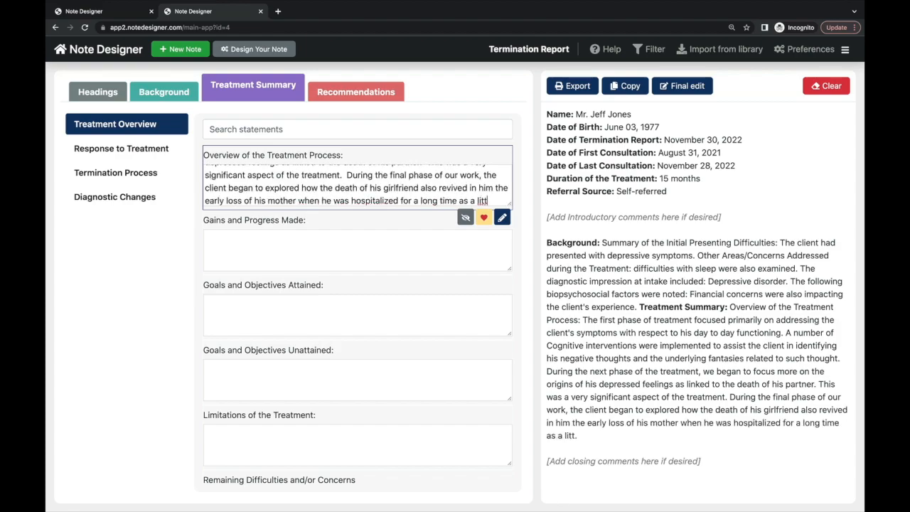
pyautogui.write('le child.')
pyautogui.press('Tab')
pyautogui.write('The client experienced a diminution of his de')
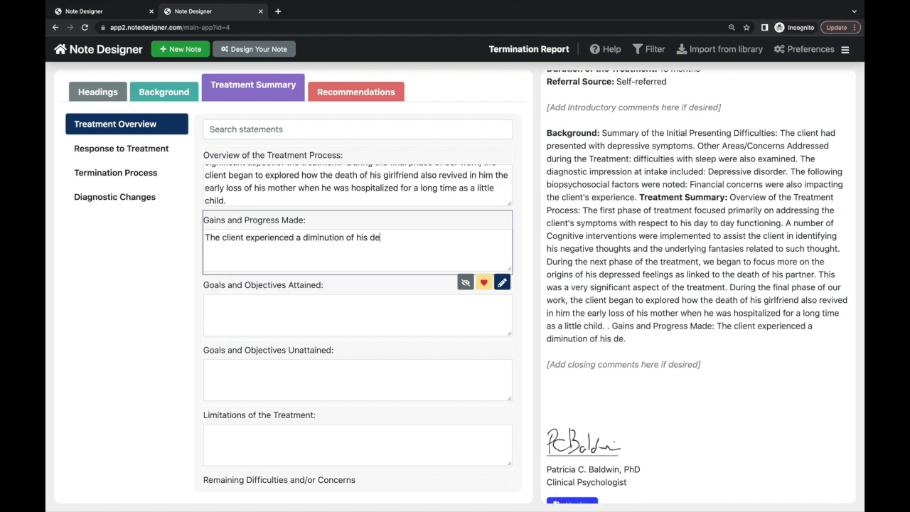
pyautogui.write('pressive symptoms throughout the course of treatment')
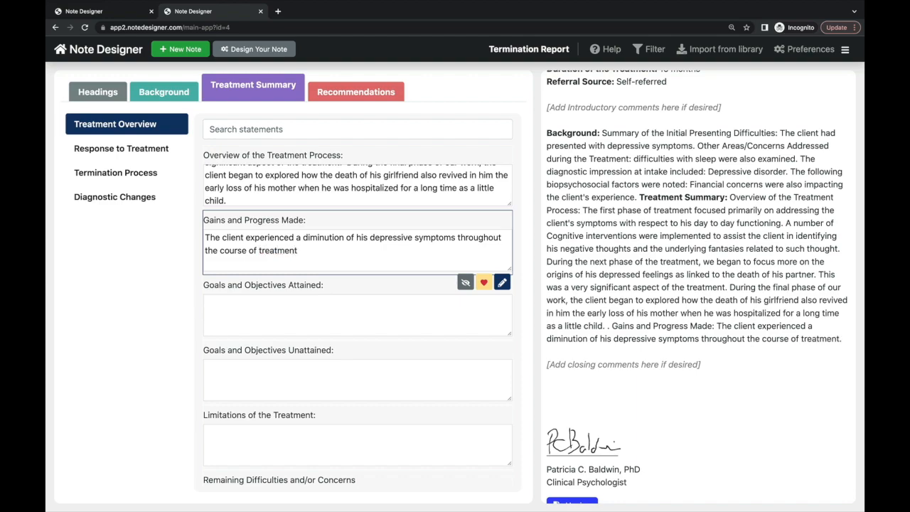
# - List goals attained (depressive symptoms, mourning the loss) and unattained (ongoing sleep difficulties, insomnia)
pyautogui.press('Tab')
pyautogui.write('resolution ')
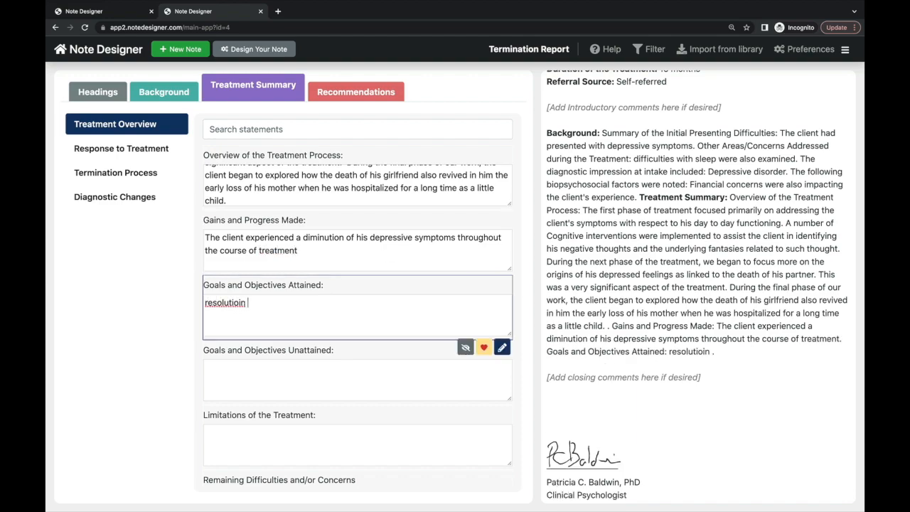
pyautogui.write('of his depressive symptoms')
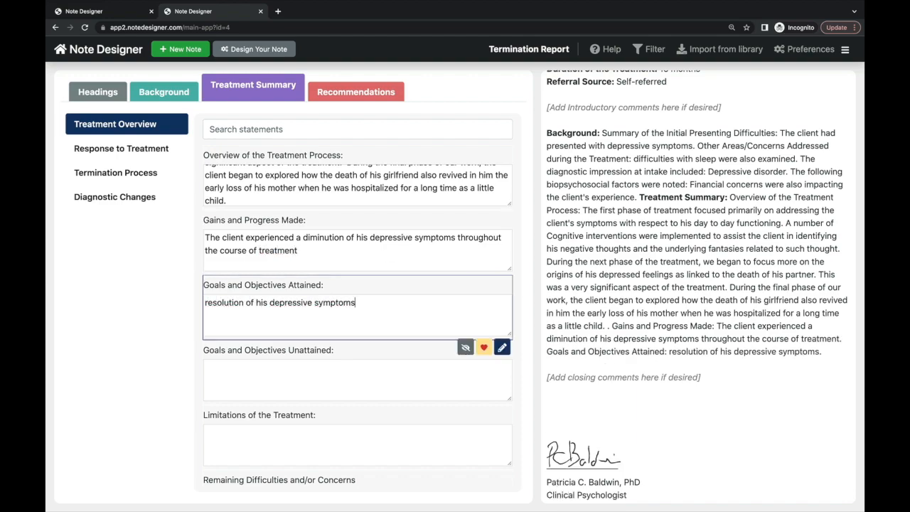
pyautogui.write('; better resolutioin of his umourning the loss of his ')
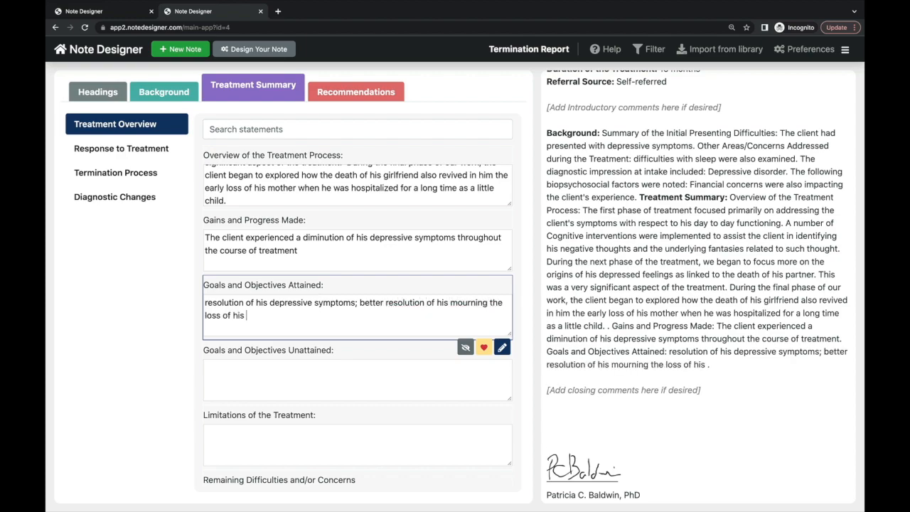
pyautogui.write('girlfriend')
pyautogui.click(372, 365)
pyautogui.scroll(-1, 369, 341)
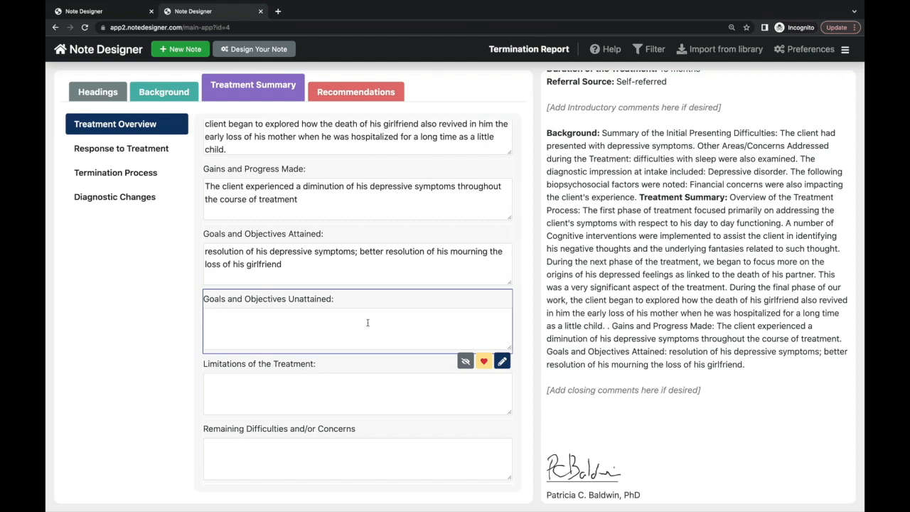
pyautogui.write('the client continues to struggle with some sl')
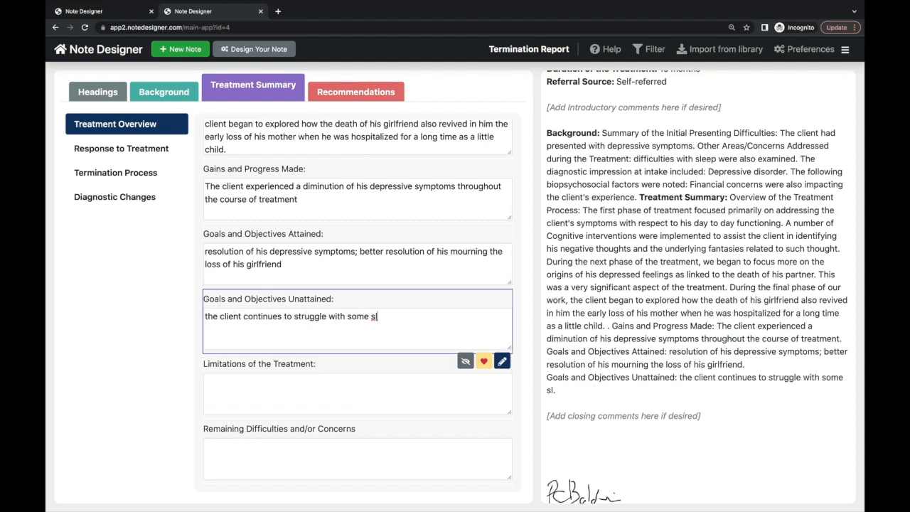
pyautogui.write('eep difficulties and insomnia')
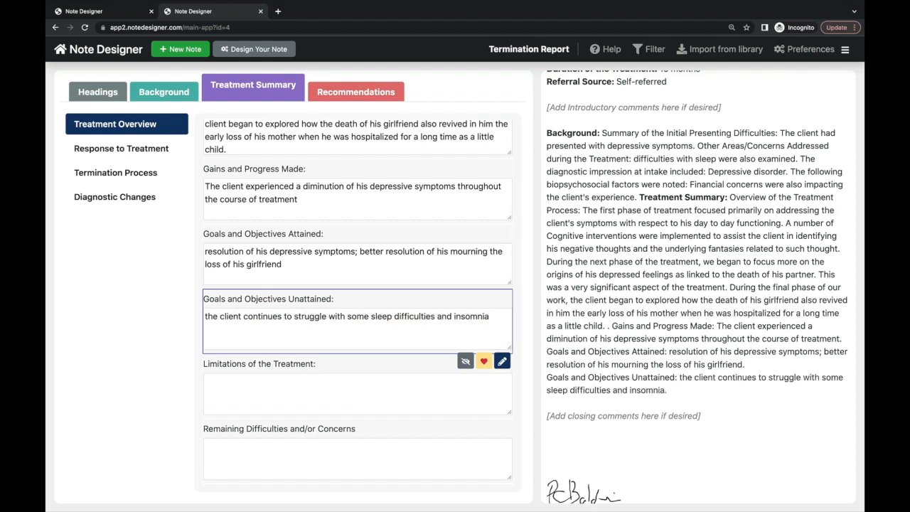
# - Note the early-hospitalization limitation and begin Remaining Difficulties with 'sleep difficulties and'
pyautogui.scroll(-1, 351, 330)
pyautogui.click(351, 331)
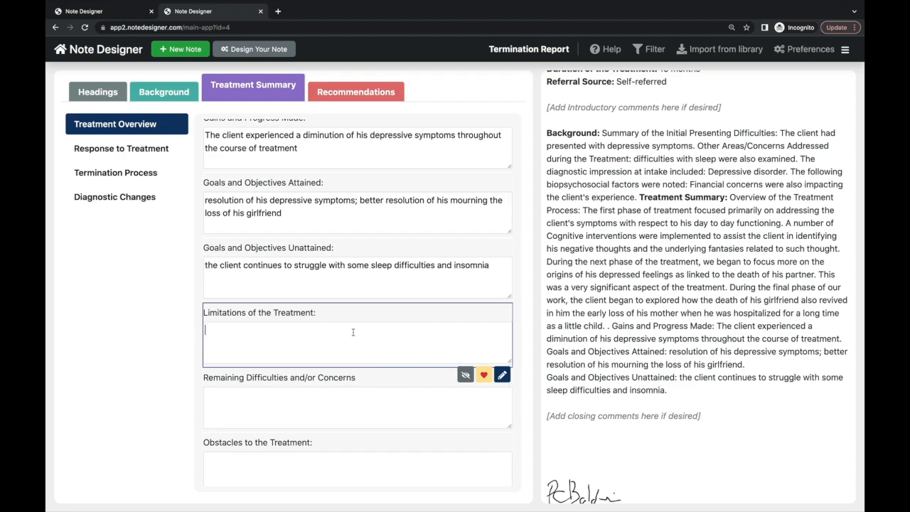
pyautogui.write('the treatment did not sufficiently address the ')
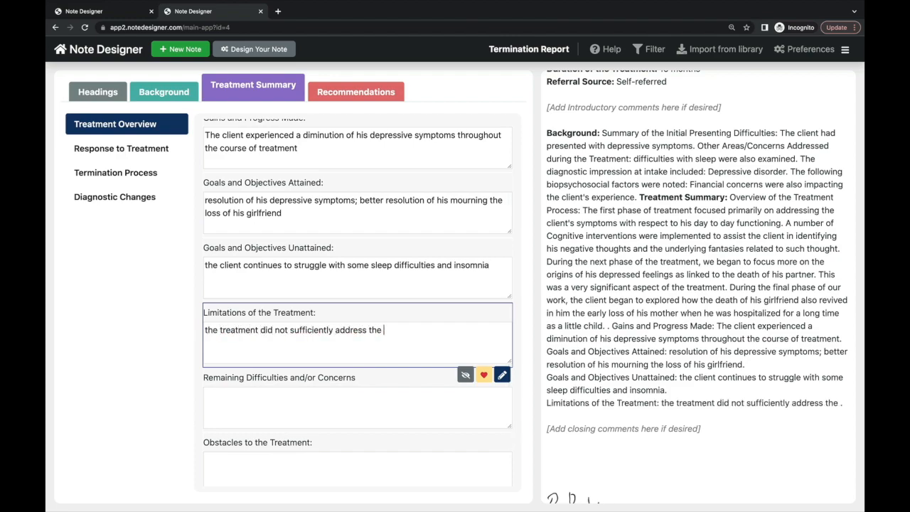
pyautogui.write('traumatic nature of his early hospitalization')
pyautogui.click(284, 402)
pyautogui.write('slee')
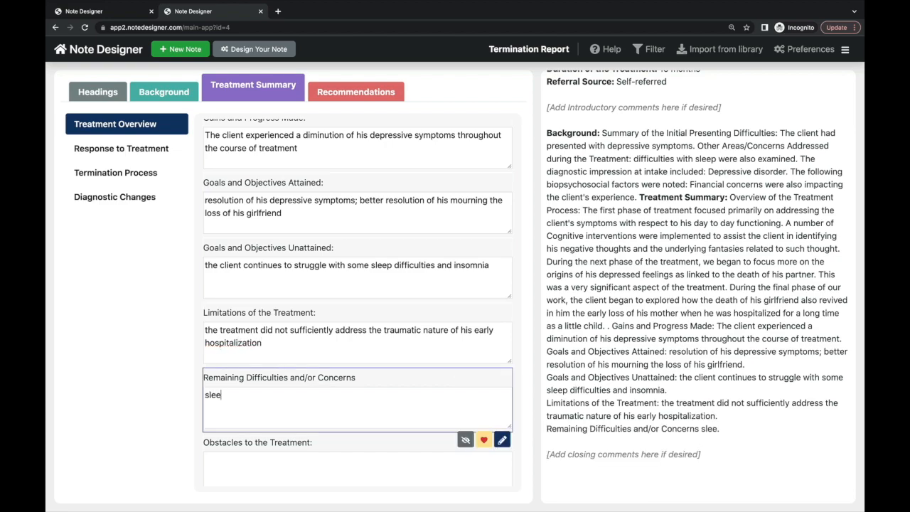
pyautogui.write('p difficulties and')
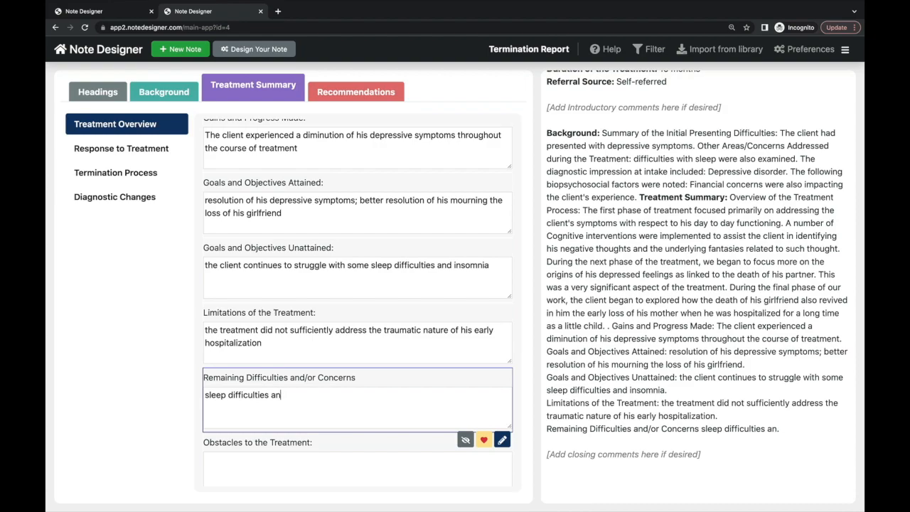
# - Enter under Obstacles that the client was frequently absent due to work obligations
pyautogui.scroll(-1, 328, 398)
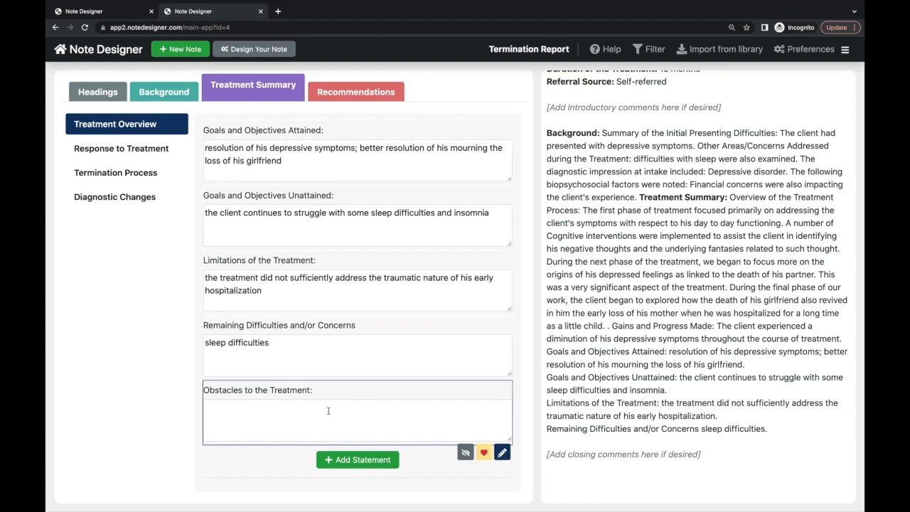
pyautogui.write('the client ')
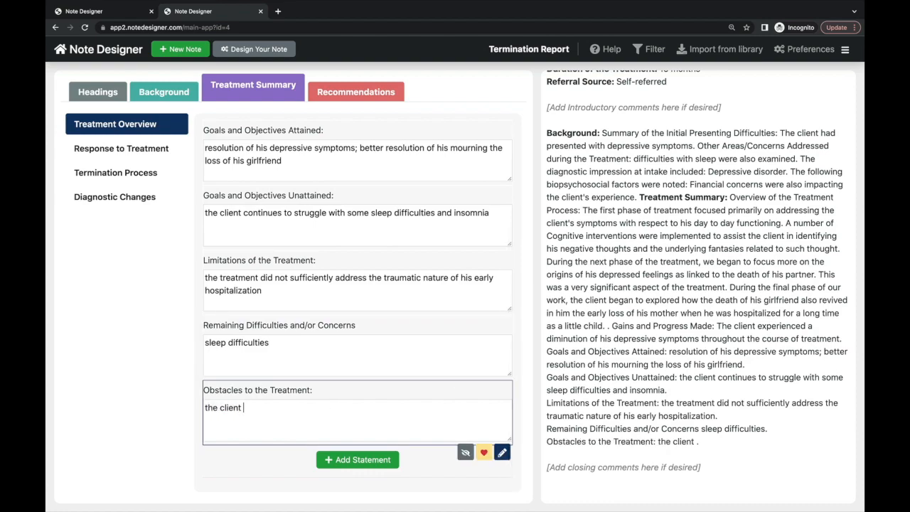
pyautogui.write('was frequent')
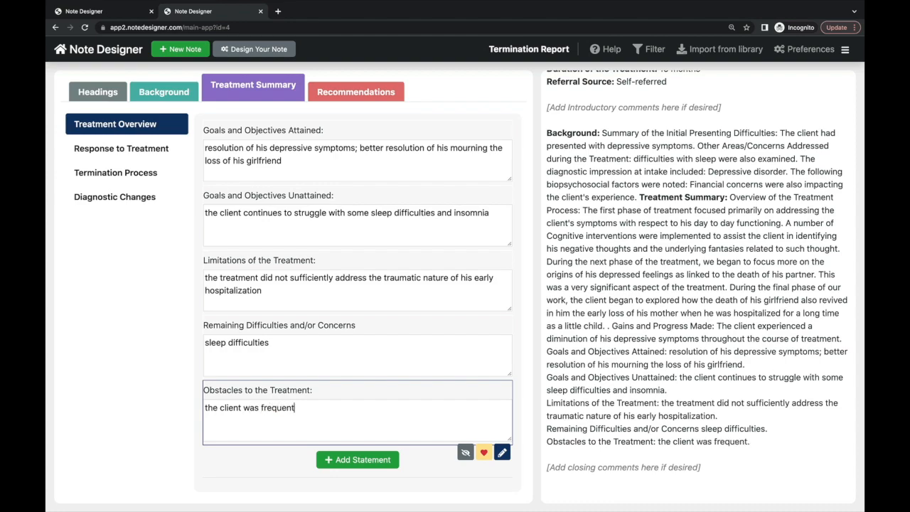
pyautogui.write('ly absent from the treatment ')
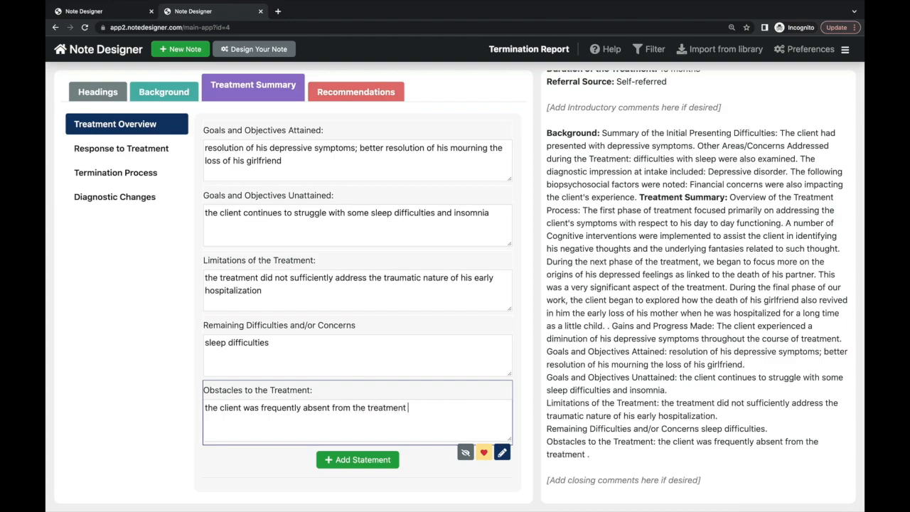
pyautogui.write('due to oork obligatioins')
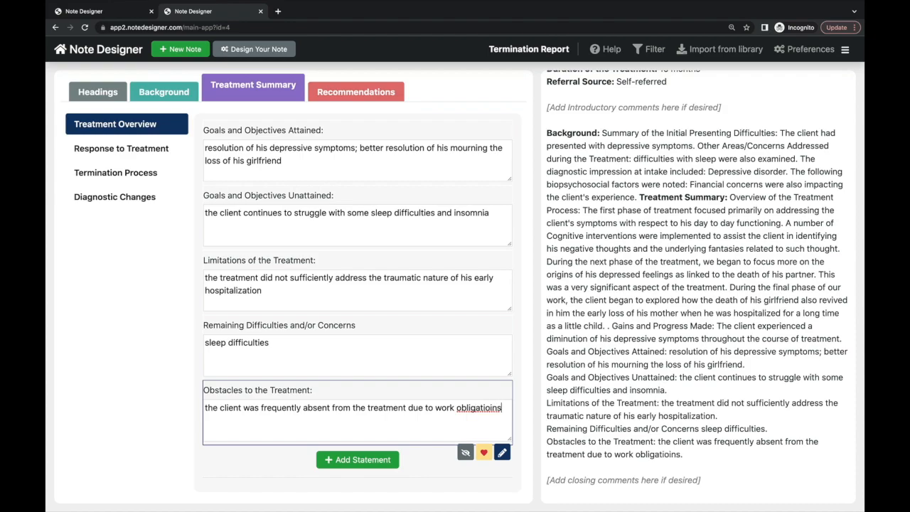
pyautogui.press('BackSpace')
pyautogui.press('BackSpace')
pyautogui.press('BackSpace')
pyautogui.write('ns')
pyautogui.scroll(3, 329, 416)
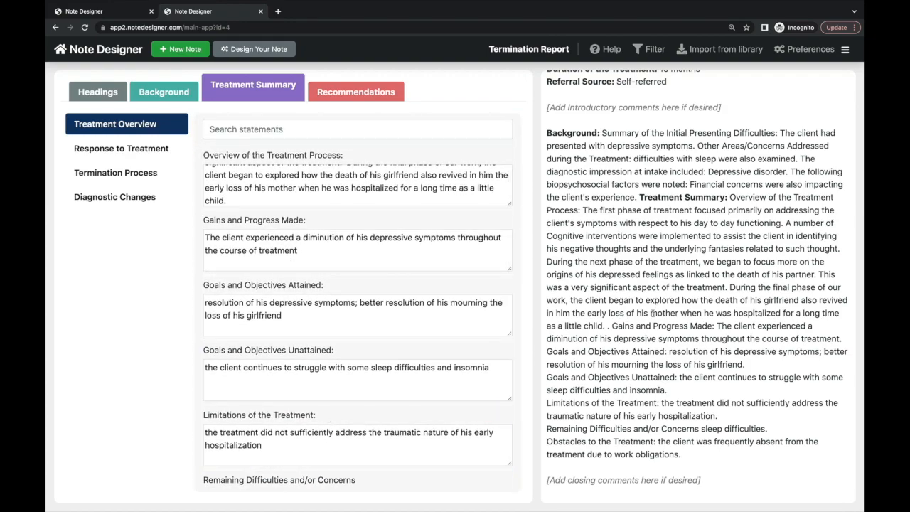
pyautogui.scroll(2, 661, 313)
pyautogui.scroll(-3, 661, 313)
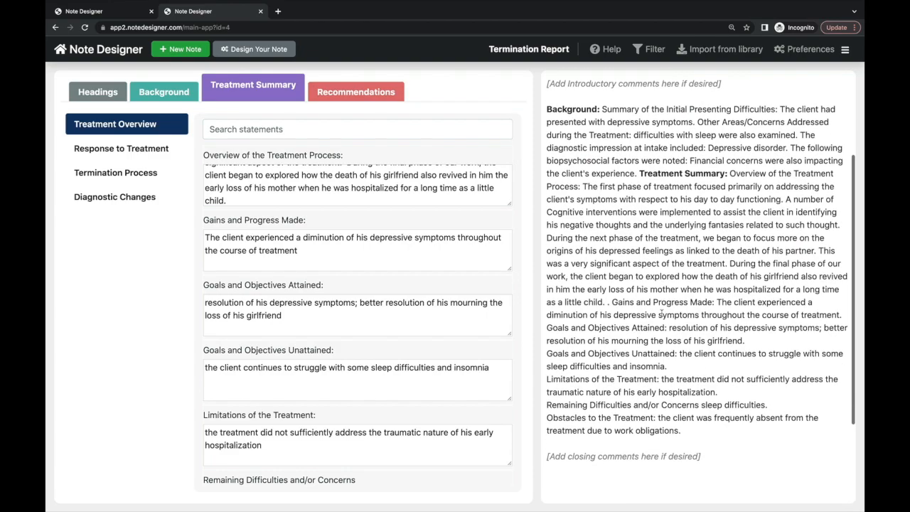
pyautogui.scroll(-3, 387, 138)
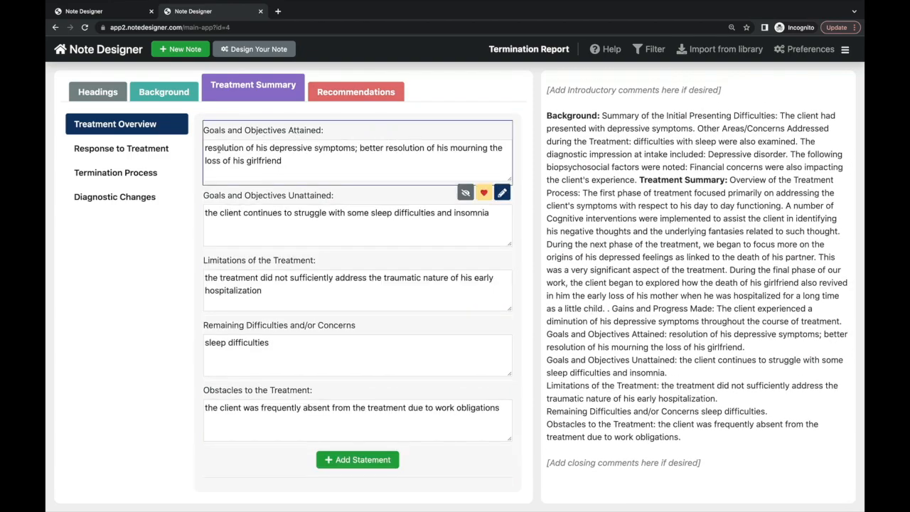
pyautogui.click(159, 149)
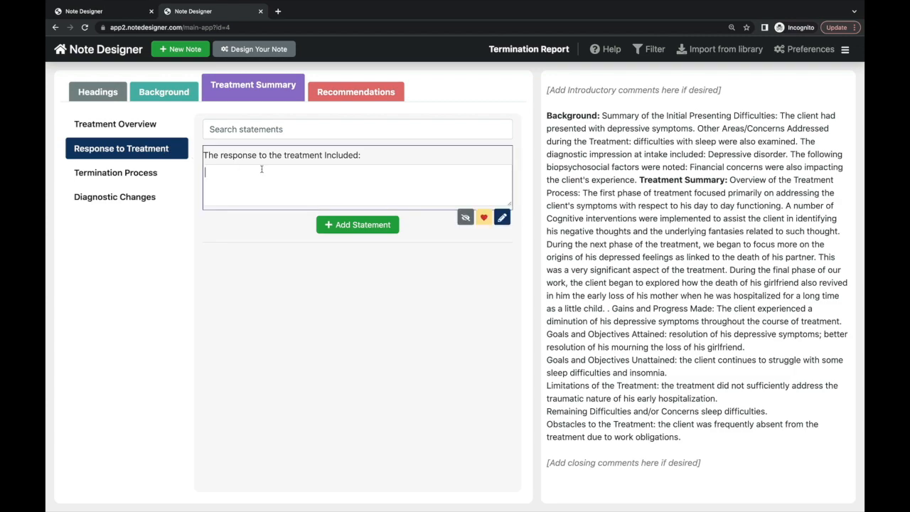
# - Write 'The client was very open to the treatment and worked well with the therapist.'
pyautogui.write('The client')
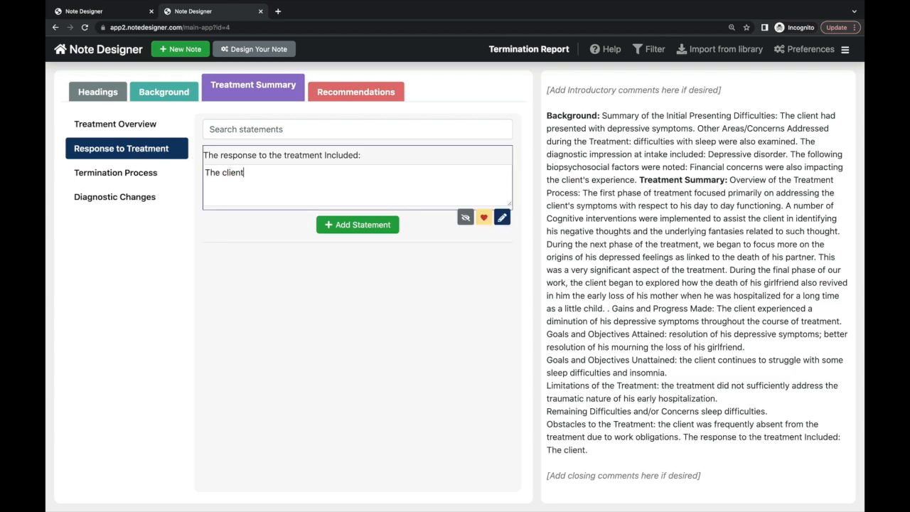
pyautogui.write(' was very open to the tre')
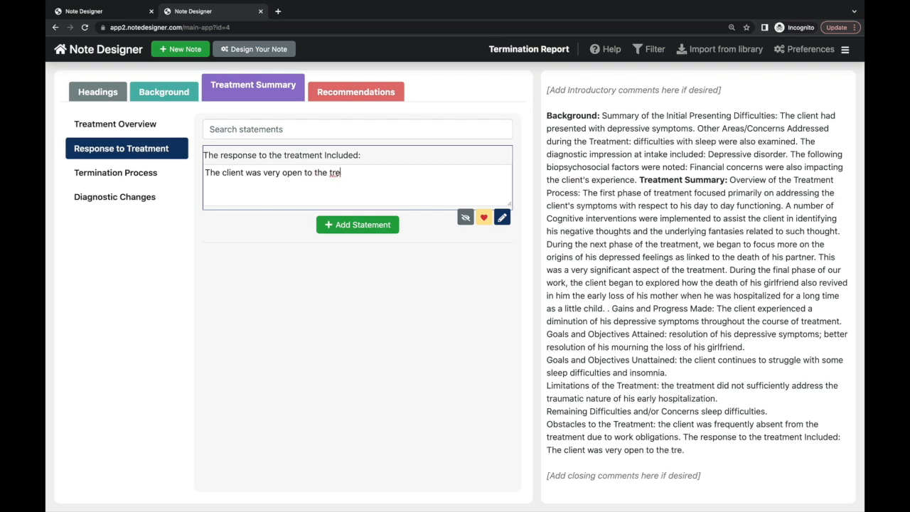
pyautogui.write('atment and worked')
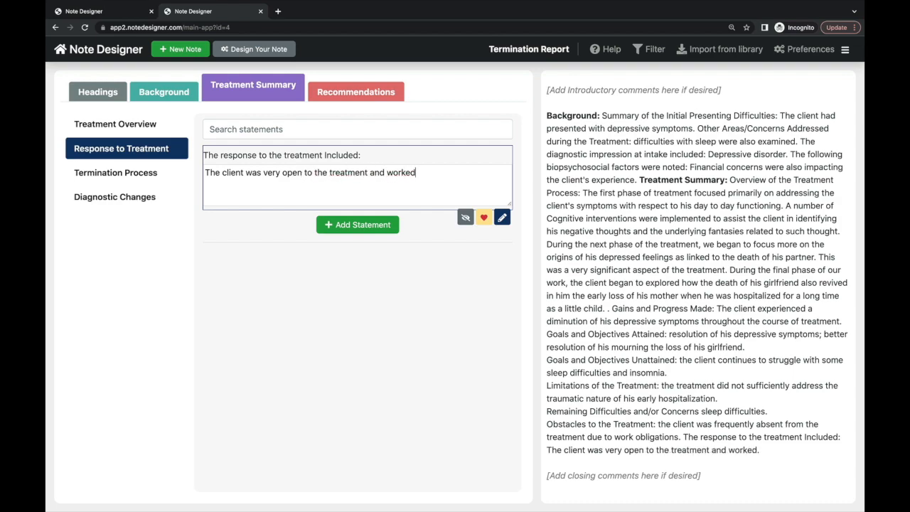
pyautogui.write(' ve')
pyautogui.press('BackSpace')
pyautogui.write('well with th')
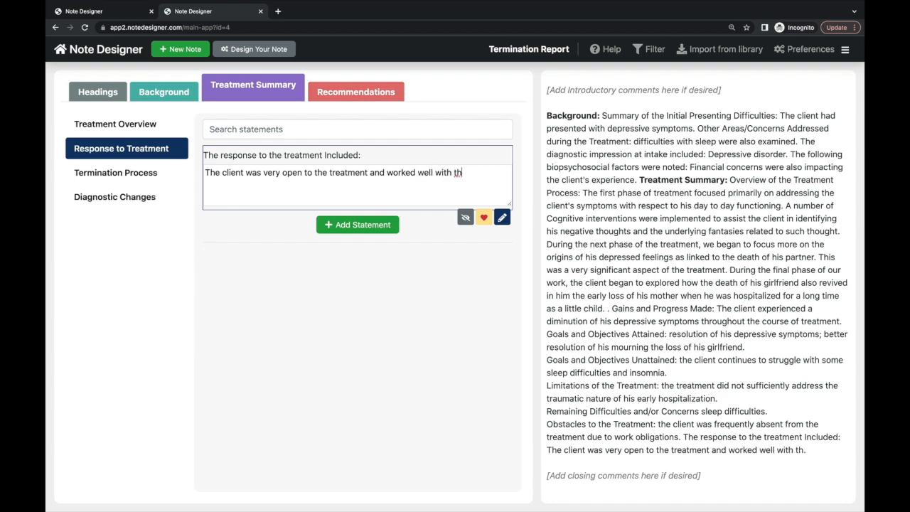
pyautogui.write('e therapist')
pyautogui.click(150, 175)
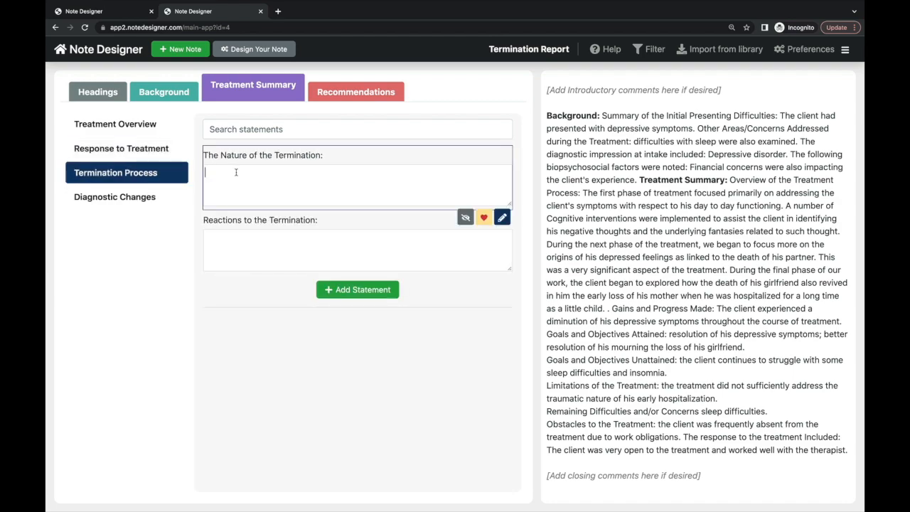
# - State that termination was mutually agreed as depressive symptoms resolved and work and relational life improved
pyautogui.write('The')
pyautogui.press('BackSpace')
pyautogui.press('BackSpace')
pyautogui.press('BackSpace')
pyautogui.write('the client and therapist agree')
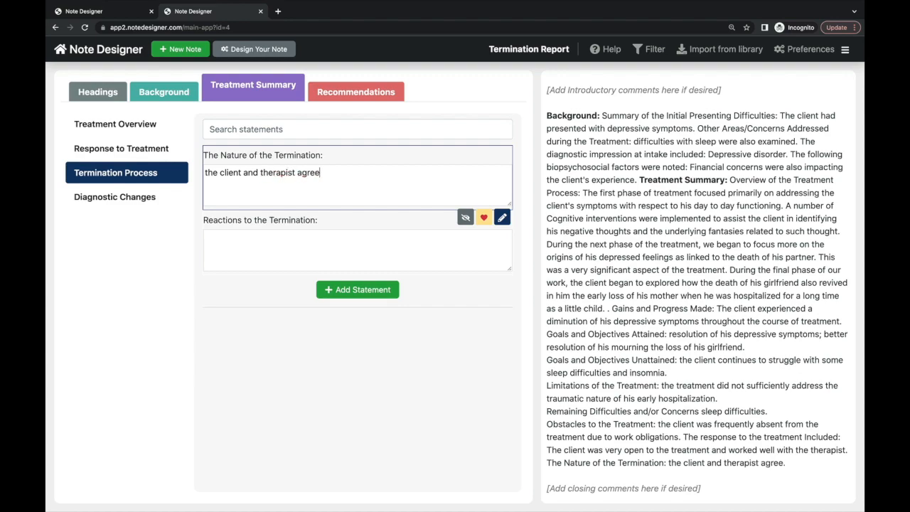
pyautogui.write('d to terminate ')
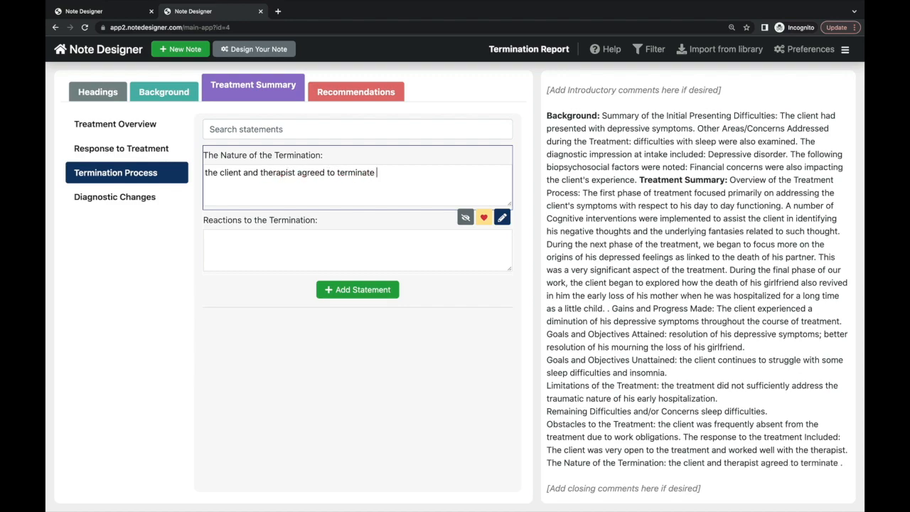
pyautogui.write("the treatment as the client's depres")
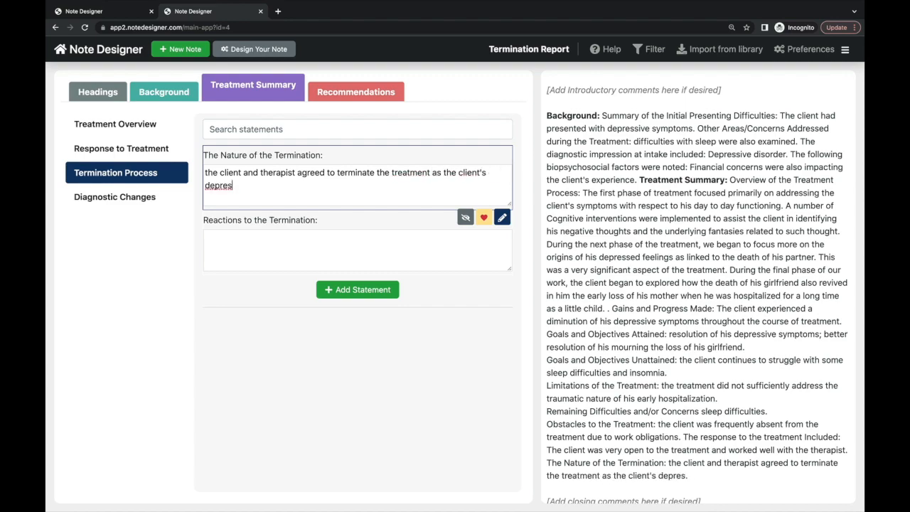
pyautogui.write('sive symptoms had resolved nd')
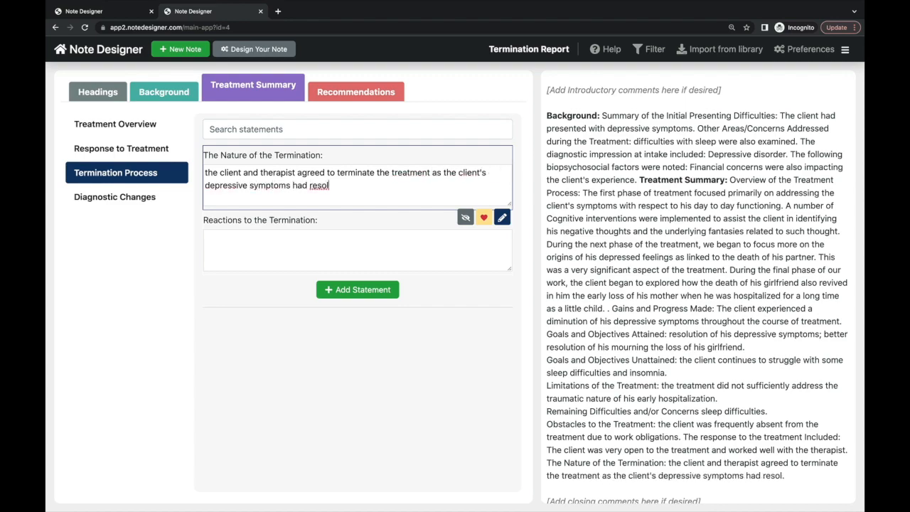
pyautogui.press('BackSpace')
pyautogui.press('BackSpace')
pyautogui.press('BackSpace')
pyautogui.write('and he was feeling great improvment')
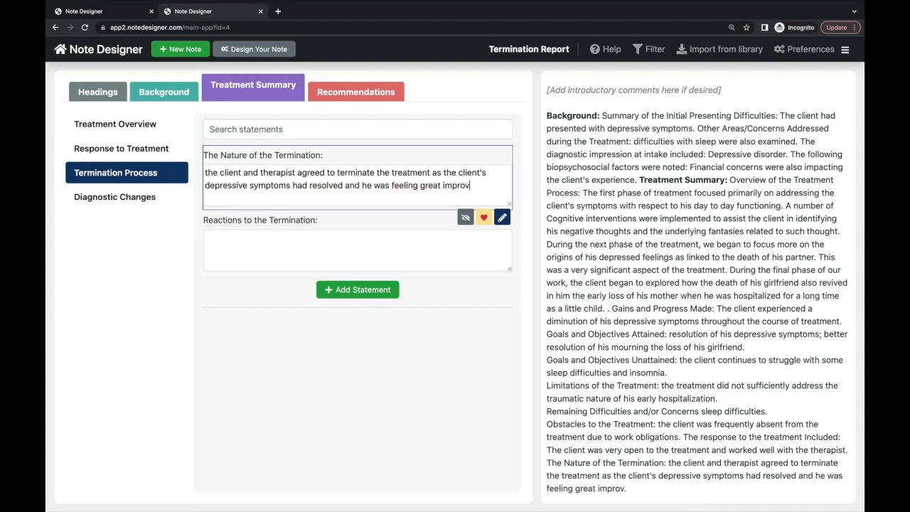
pyautogui.press('BackSpace')
pyautogui.press('BackSpace')
pyautogui.press('BackSpace')
pyautogui.press('BackSpace')
pyautogui.write('ement in his work and relational life')
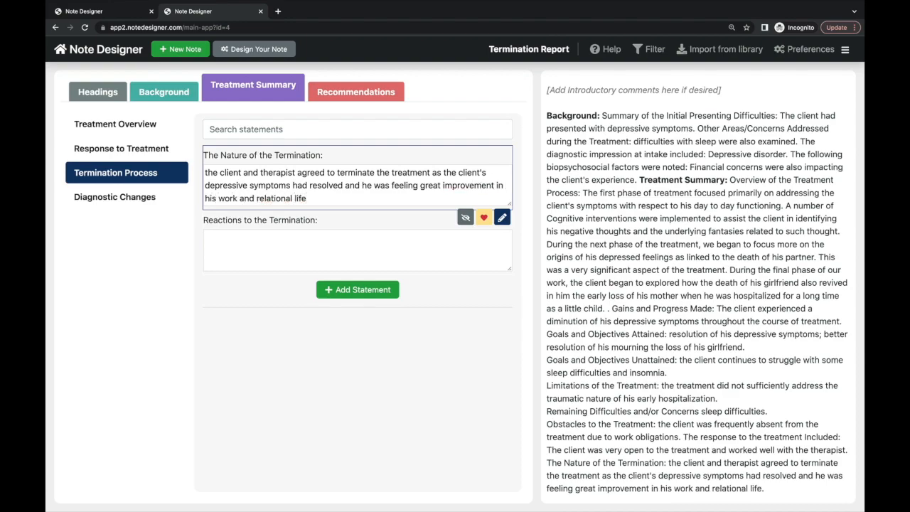
# - Write the reaction to termination: the client was sad about ending but also reported positive feelings
pyautogui.click(239, 236)
pyautogui.write('the client was sad about the ending of th')
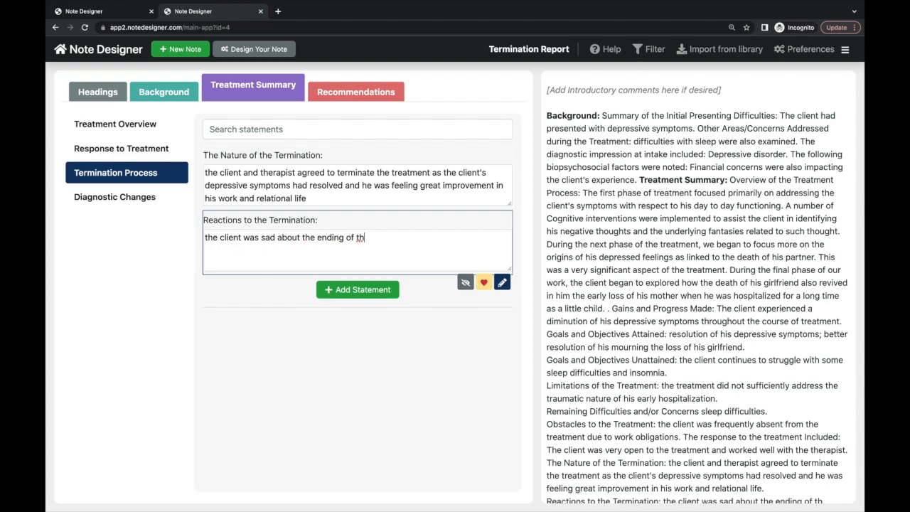
pyautogui.write('e treatment but also reported that he was proud that he had been able to')
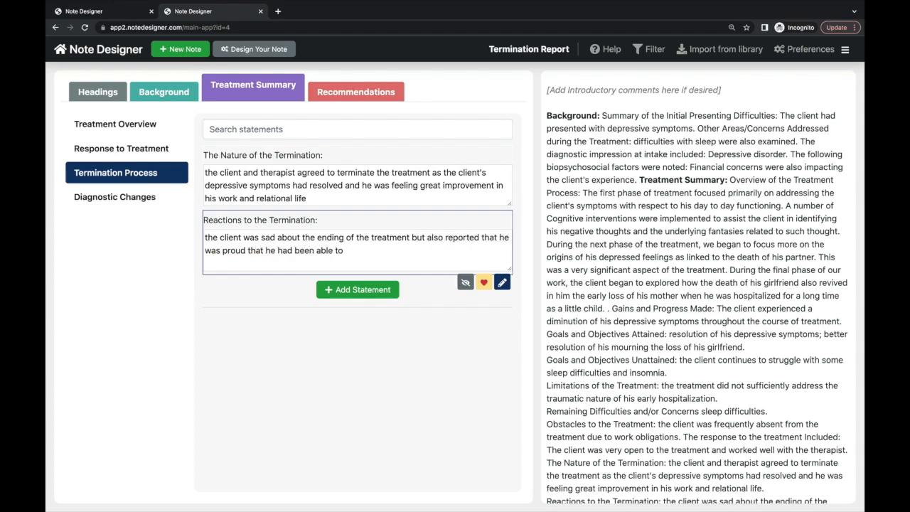
pyautogui.write(' develop such insights about himself and')
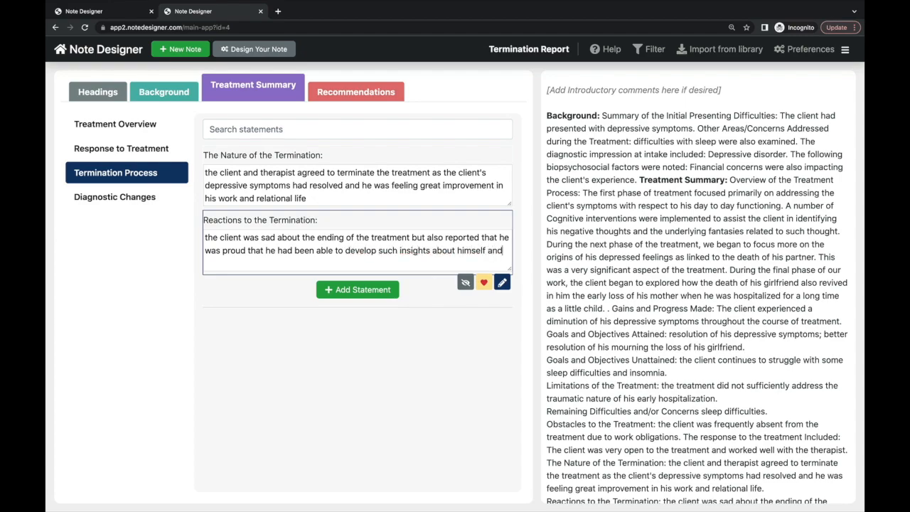
pyautogui.write(' his experiences')
pyautogui.click(136, 204)
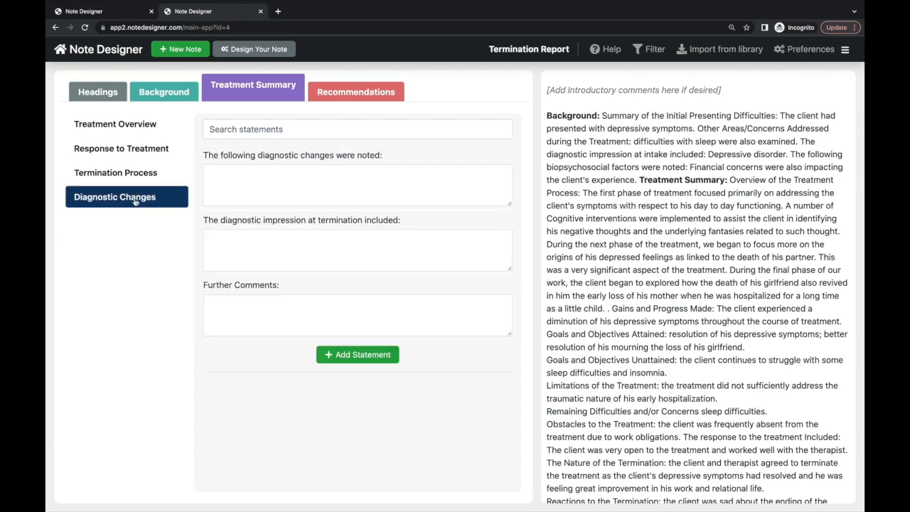
# - Type 'the client's depressive symptoms had resolved' into the Diagnostic Changes box
pyautogui.click(230, 181)
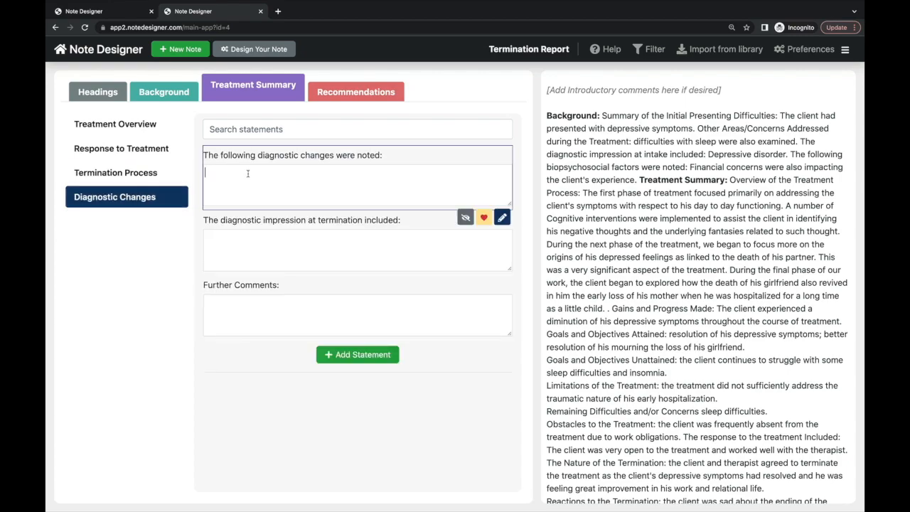
pyautogui.write("the client's depressive symptoms had resolved")
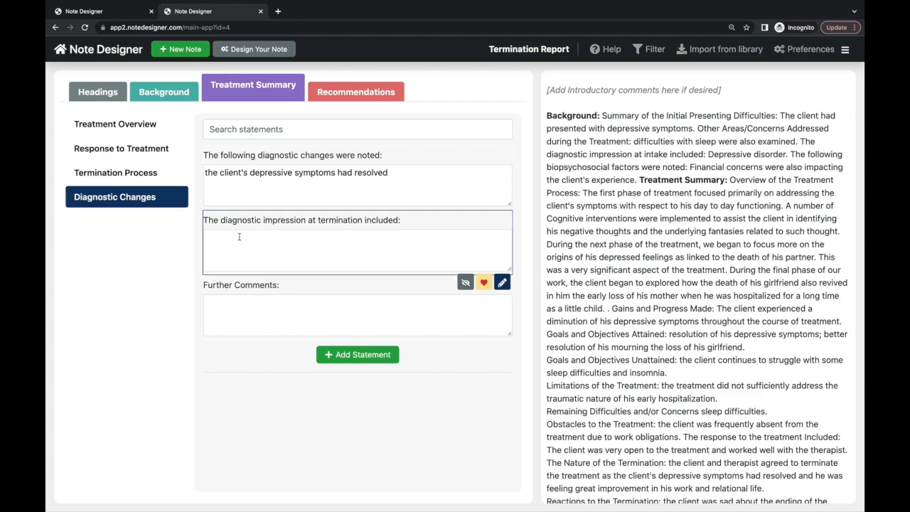
# - Recommend the client consult a sleep disorders clinic for his insomnia and sleep difficulties generally
pyautogui.click(349, 94)
pyautogui.write('it was recommened')
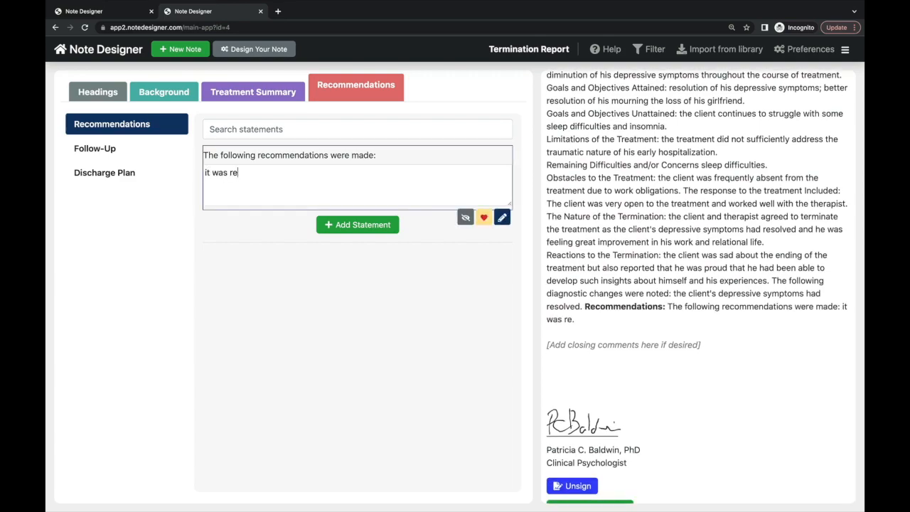
pyautogui.press('BackSpace')
pyautogui.press('BackSpace')
pyautogui.write('ded that teh')
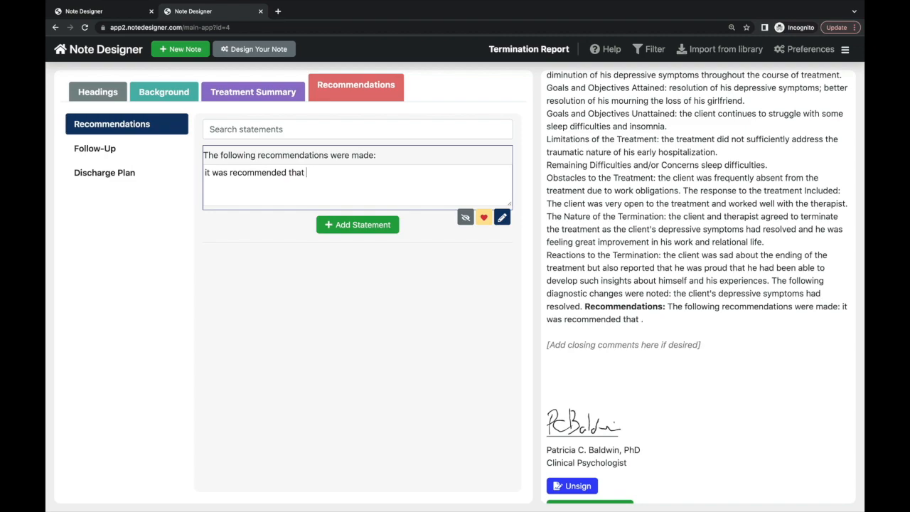
pyautogui.press('BackSpace')
pyautogui.press('BackSpace')
pyautogui.write('he client consult a ')
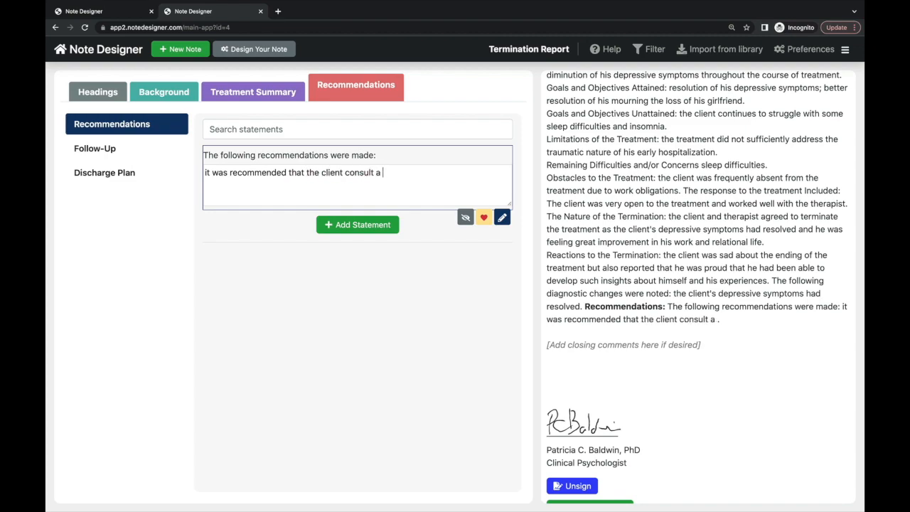
pyautogui.write('sleep disorders c')
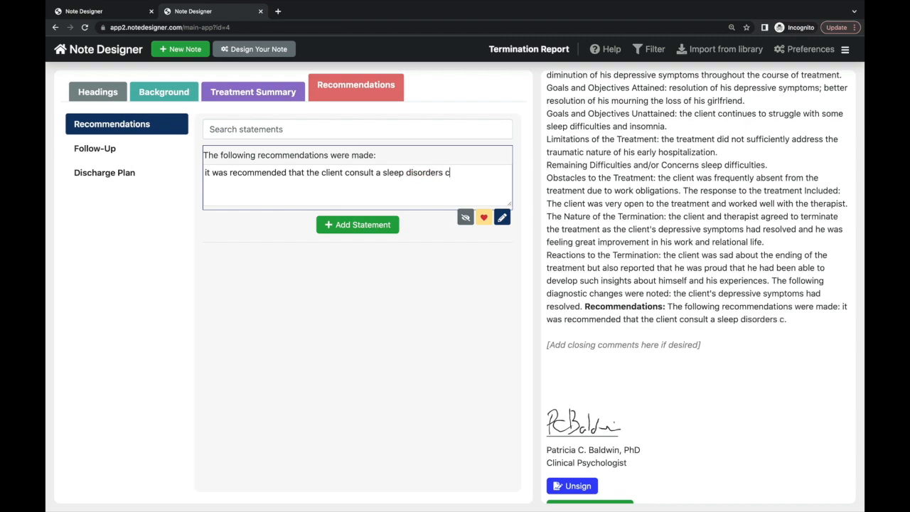
pyautogui.write('linic to help further radi')
pyautogui.press('BackSpace')
pyautogui.press('BackSpace')
pyautogui.press('BackSpace')
pyautogui.press('BackSpace')
pyautogui.press('BackSpace')
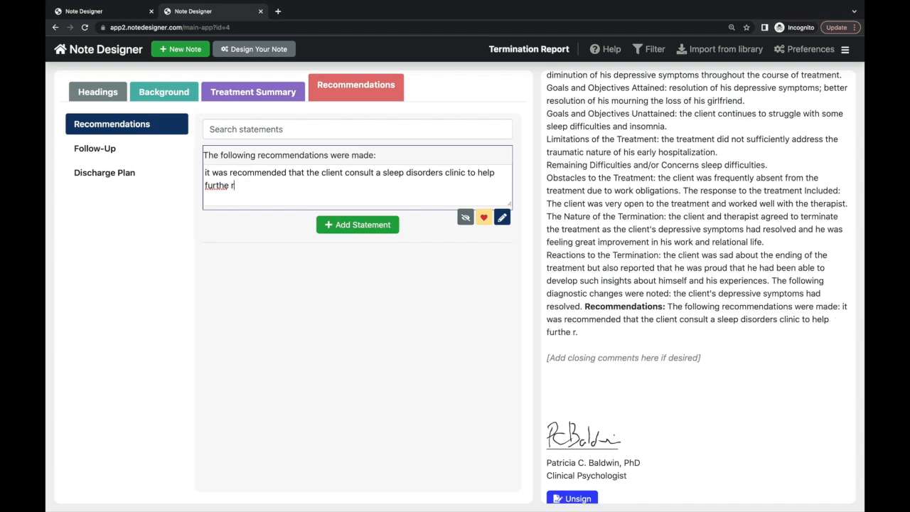
pyautogui.write('address ')
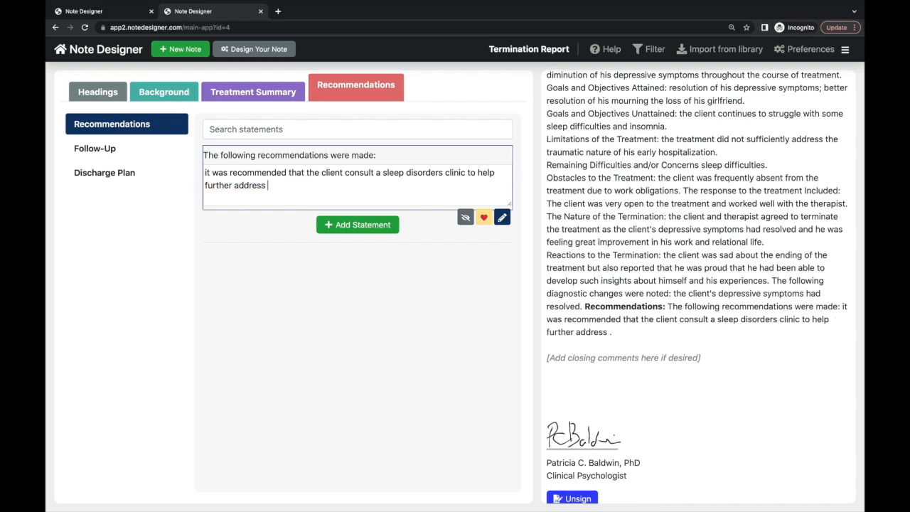
pyautogui.write('his insomni')
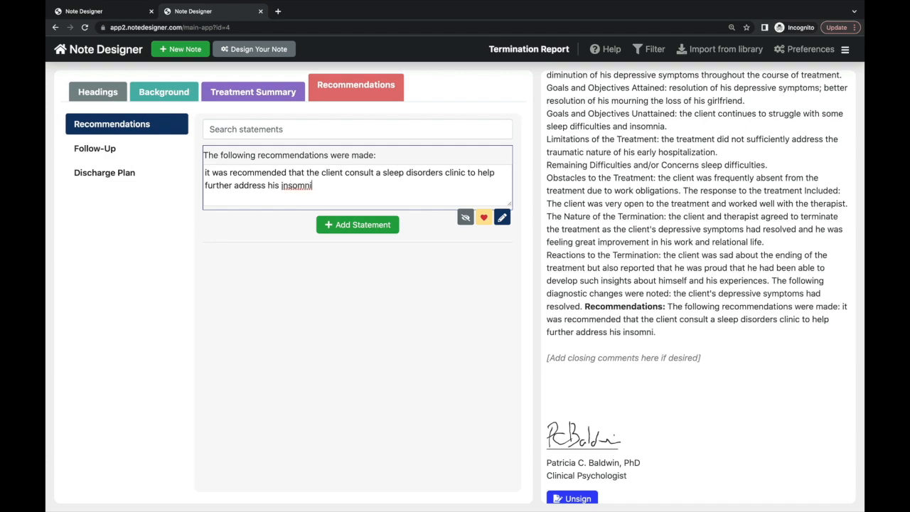
pyautogui.write('a and diff')
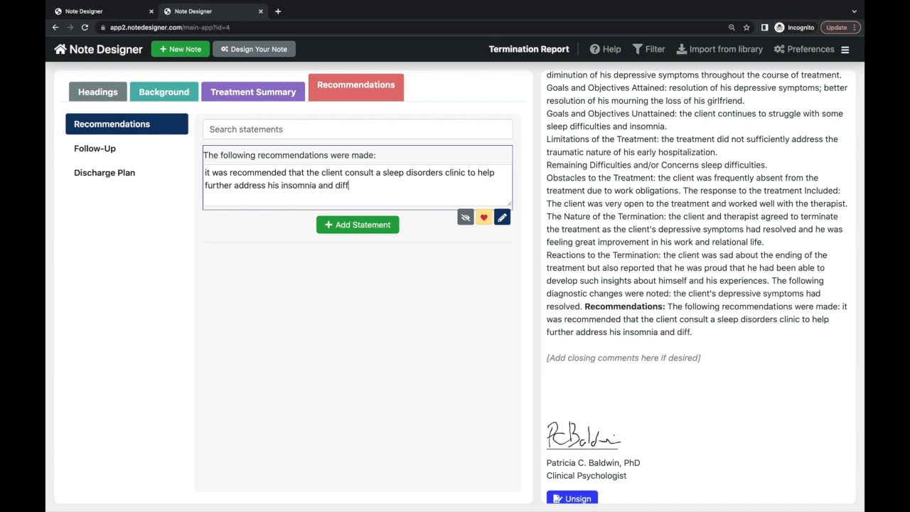
pyautogui.write('iculties with sl')
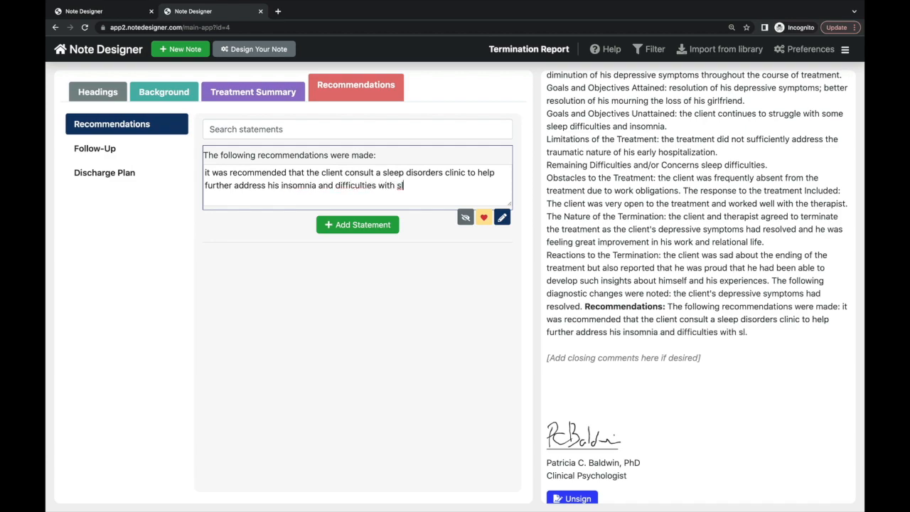
pyautogui.write('eep more general')
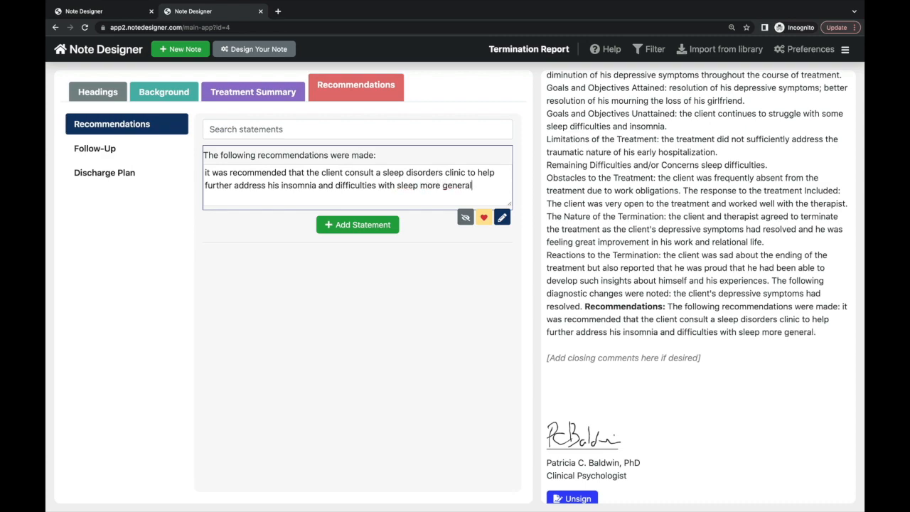
pyautogui.press('BackSpace')
pyautogui.press('BackSpace')
pyautogui.press('BackSpace')
pyautogui.write('rally')
pyautogui.click(187, 175)
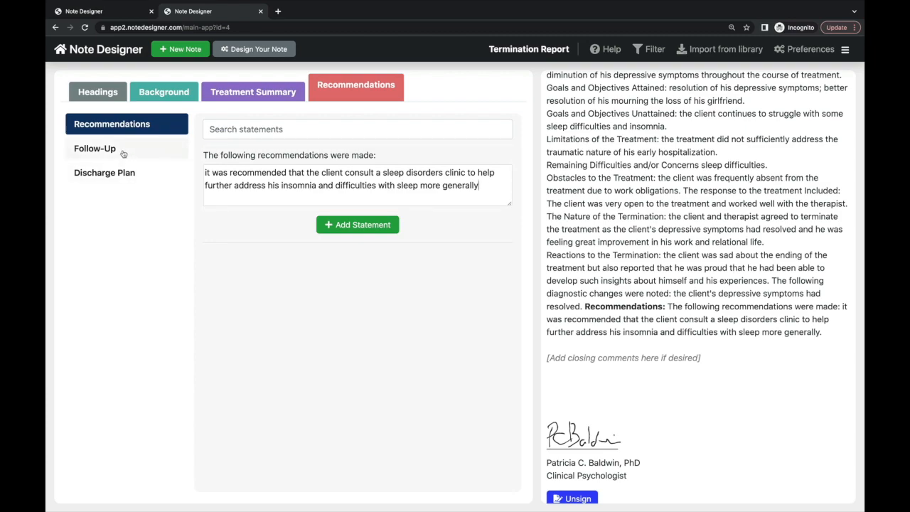
# - Write the Follow-Up discharge plan: client informed he can contact me to resume therapy in future
pyautogui.click(122, 154)
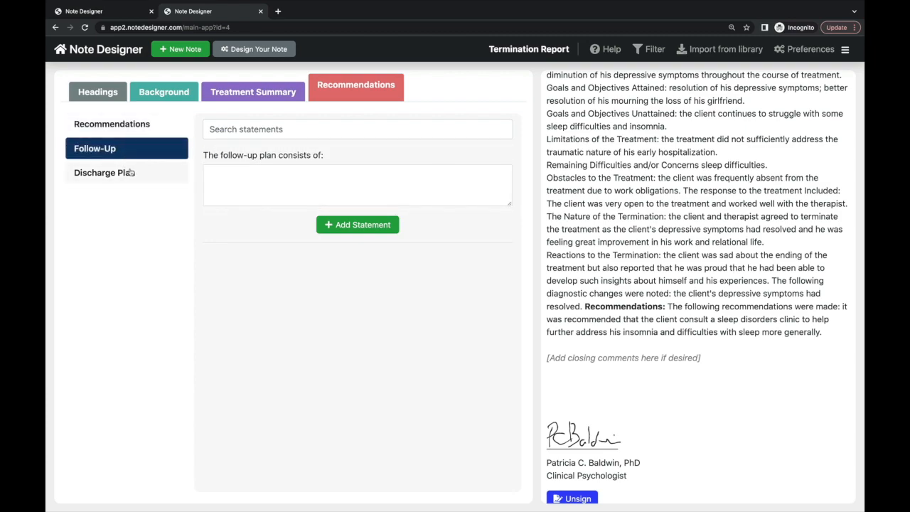
pyautogui.click(130, 173)
pyautogui.click(231, 170)
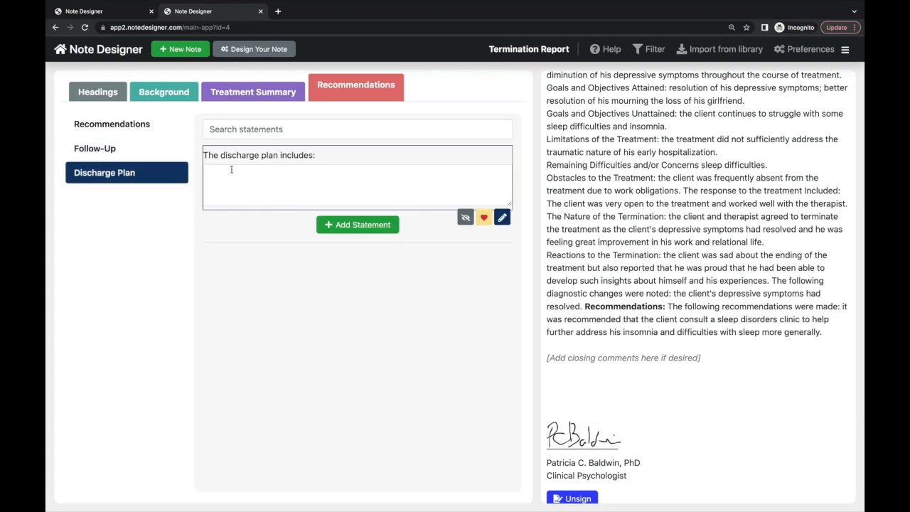
pyautogui.write('the client was i')
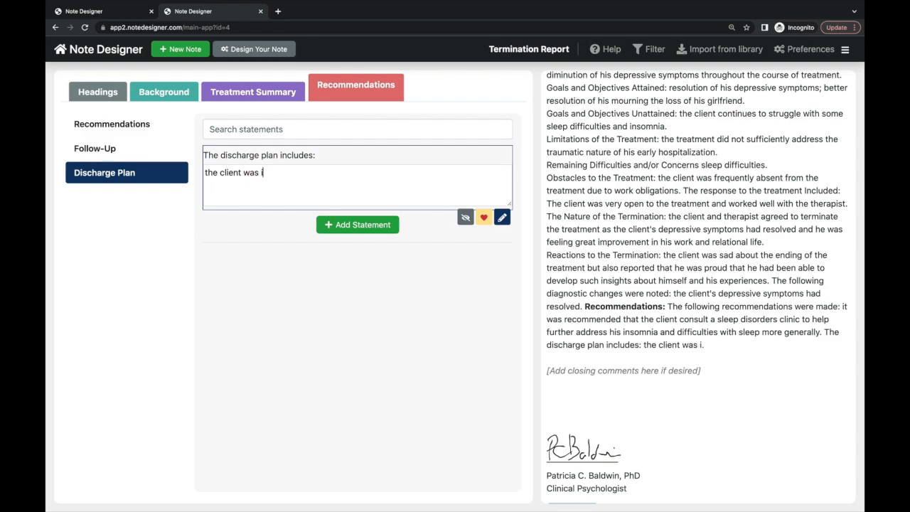
pyautogui.write('nformed thta he')
pyautogui.press('BackSpace')
pyautogui.press('BackSpace')
pyautogui.press('BackSpace')
pyautogui.press('BackSpace')
pyautogui.press('BackSpace')
pyautogui.write('aat he')
pyautogui.press('BackSpace')
pyautogui.press('BackSpace')
pyautogui.press('BackSpace')
pyautogui.press('BackSpace')
pyautogui.press('BackSpace')
pyautogui.write('t he can contact me to resume')
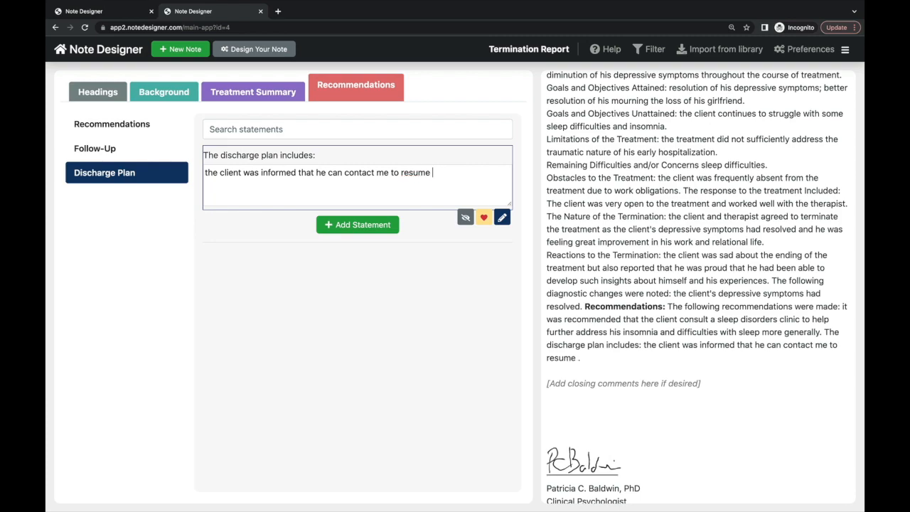
pyautogui.write(' therapy in the future')
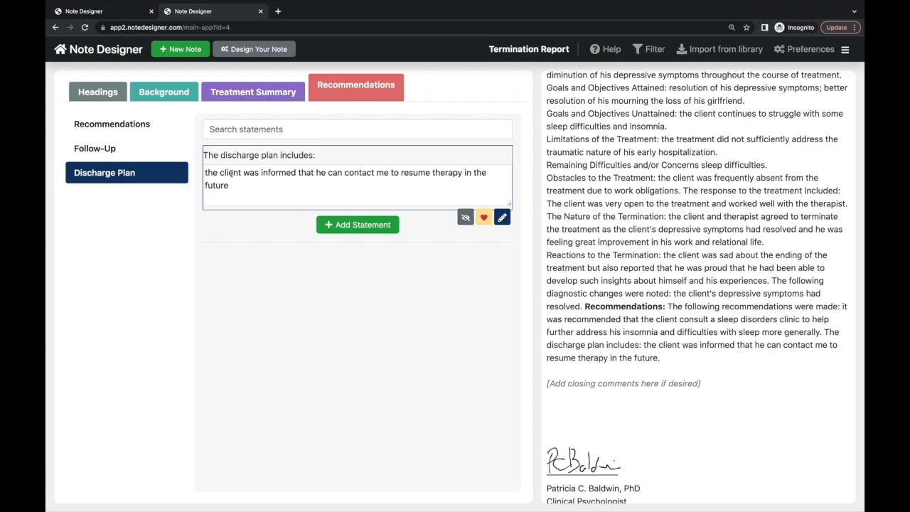
pyautogui.scroll(-2, 546, 243)
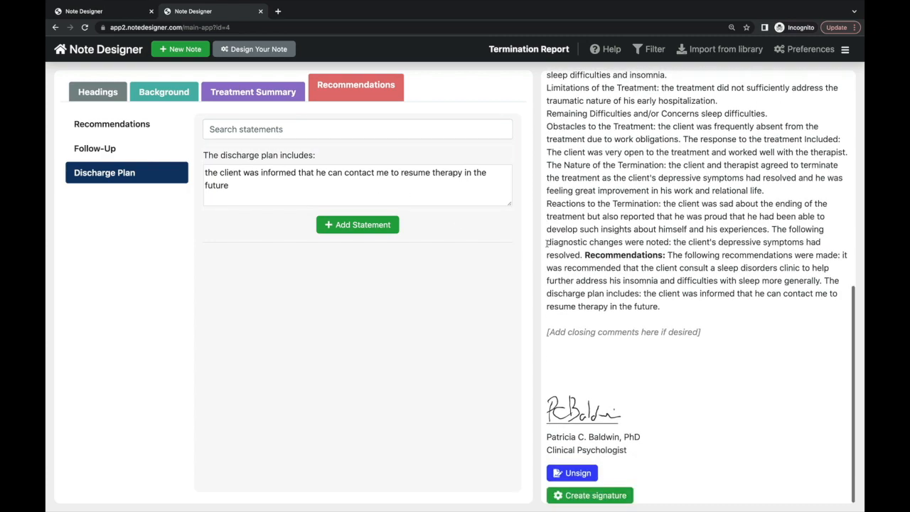
pyautogui.click(585, 473)
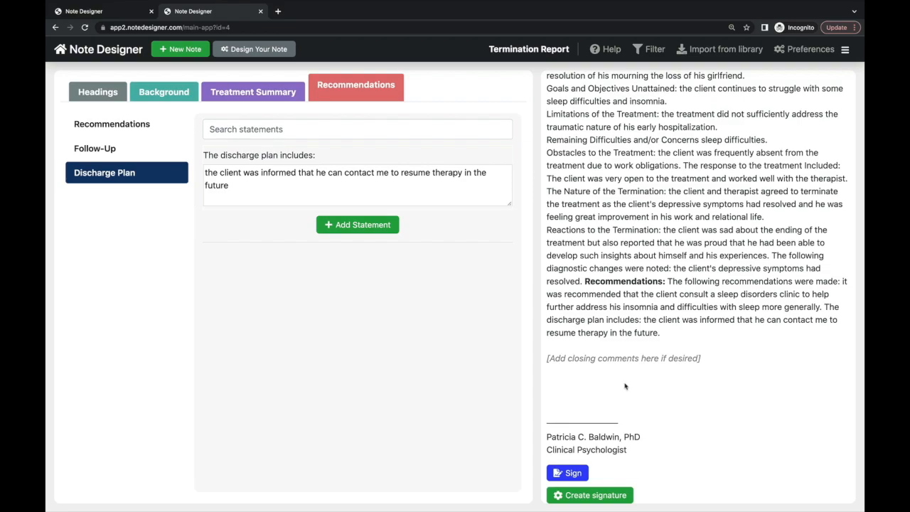
pyautogui.click(583, 471)
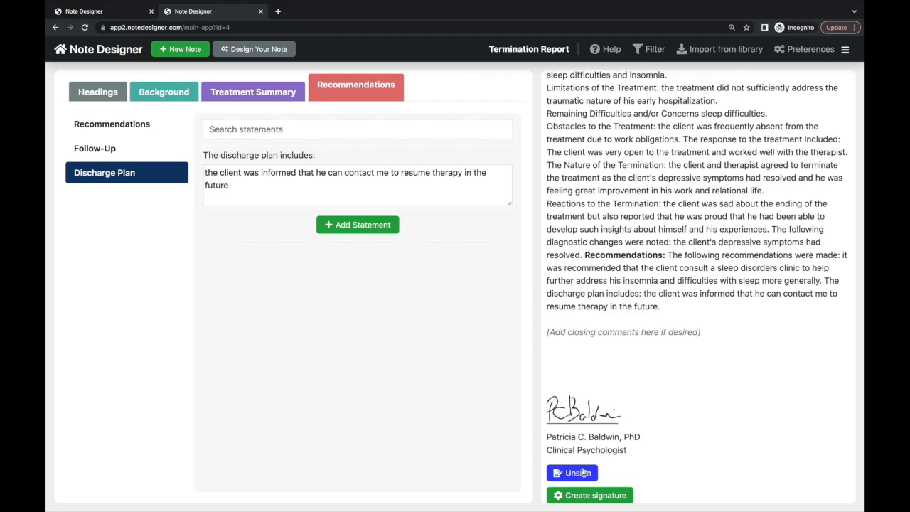
pyautogui.click(583, 471)
pyautogui.click(584, 472)
pyautogui.scroll(2, 706, 302)
pyautogui.scroll(5, 706, 302)
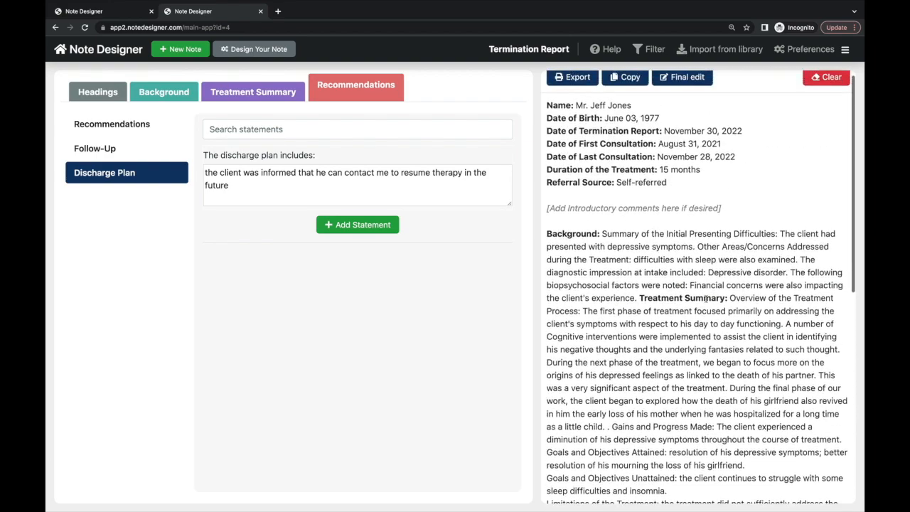
# - Export the signed report and review the two-page PDF preview
pyautogui.click(569, 82)
pyautogui.scroll(-3, 503, 268)
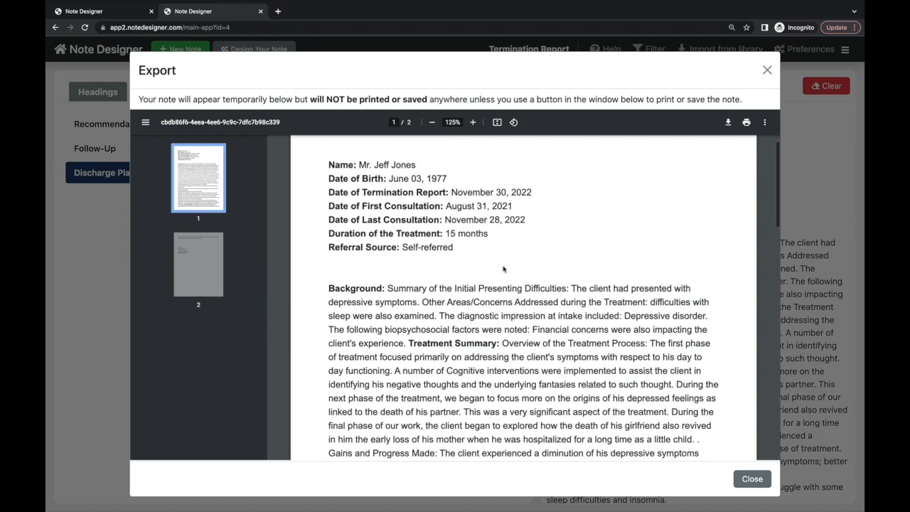
pyautogui.scroll(-5, 504, 268)
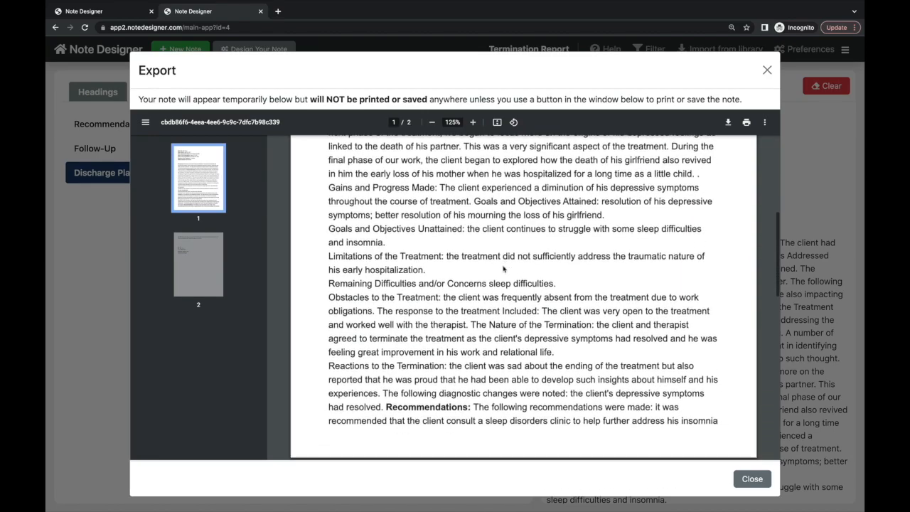
pyautogui.scroll(-7, 503, 268)
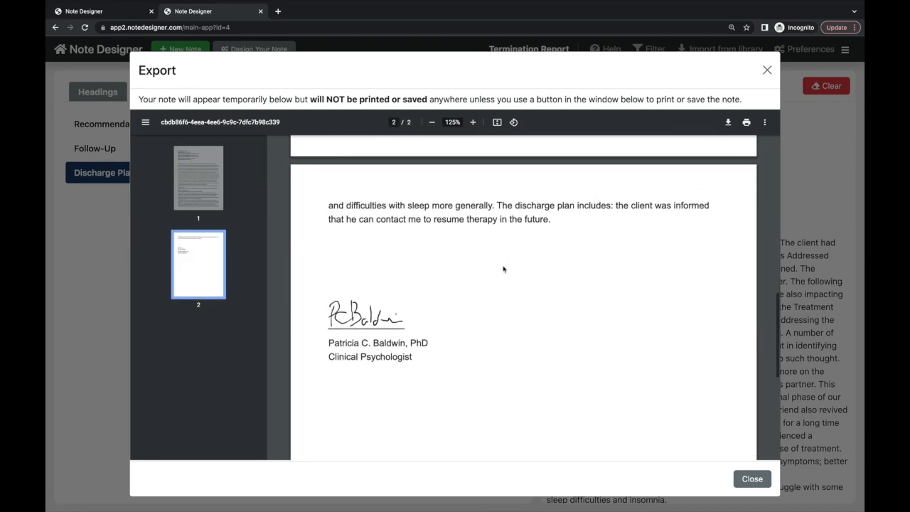
# - Send the exported PDF to print with Save as PDF as the destination
pyautogui.click(745, 123)
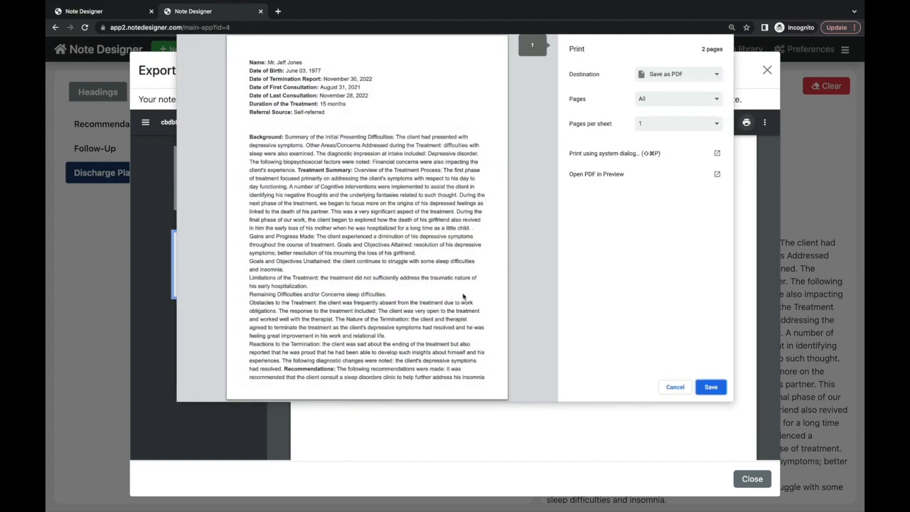
pyautogui.scroll(-2, 464, 297)
pyautogui.scroll(4, 463, 297)
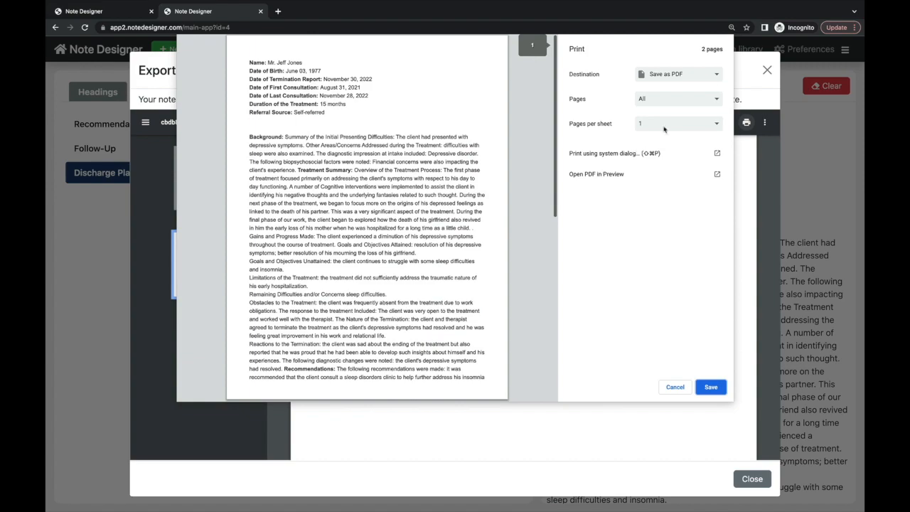